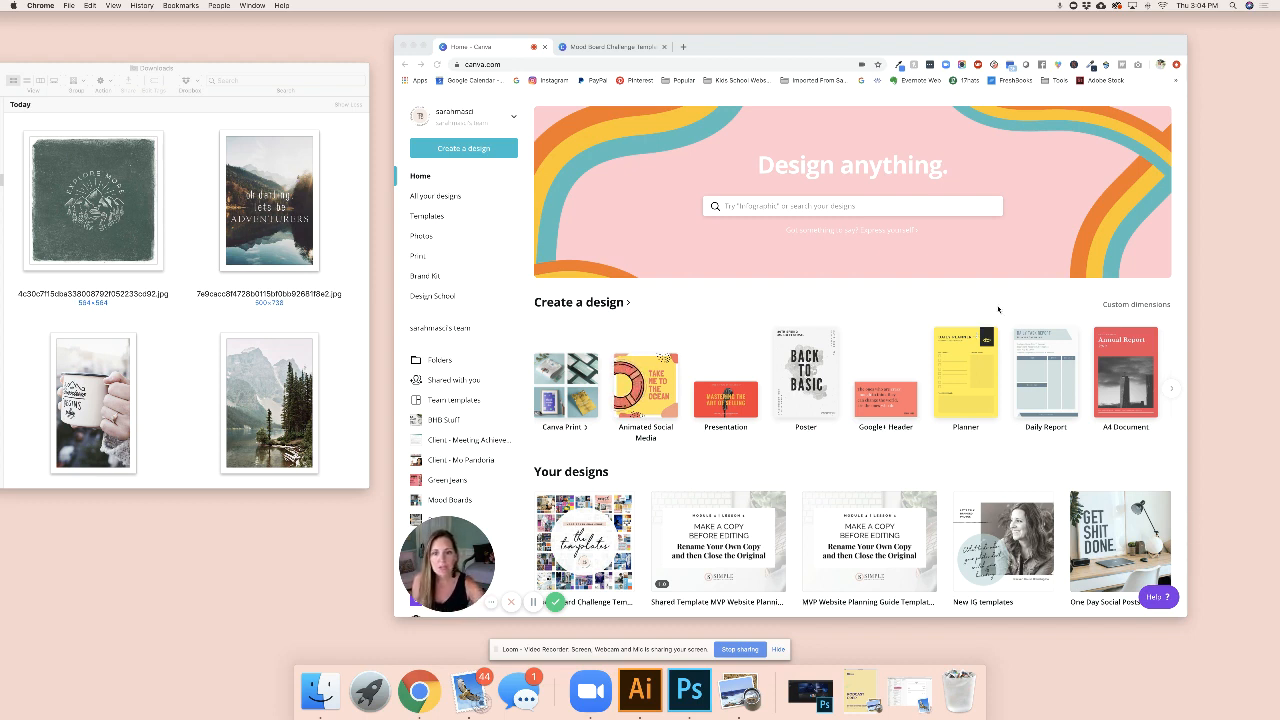
# Open the Mood Board Challenge Templates design, view its template and text options, and check the recent designs on the Canva home page.
pyautogui.click(620, 47)
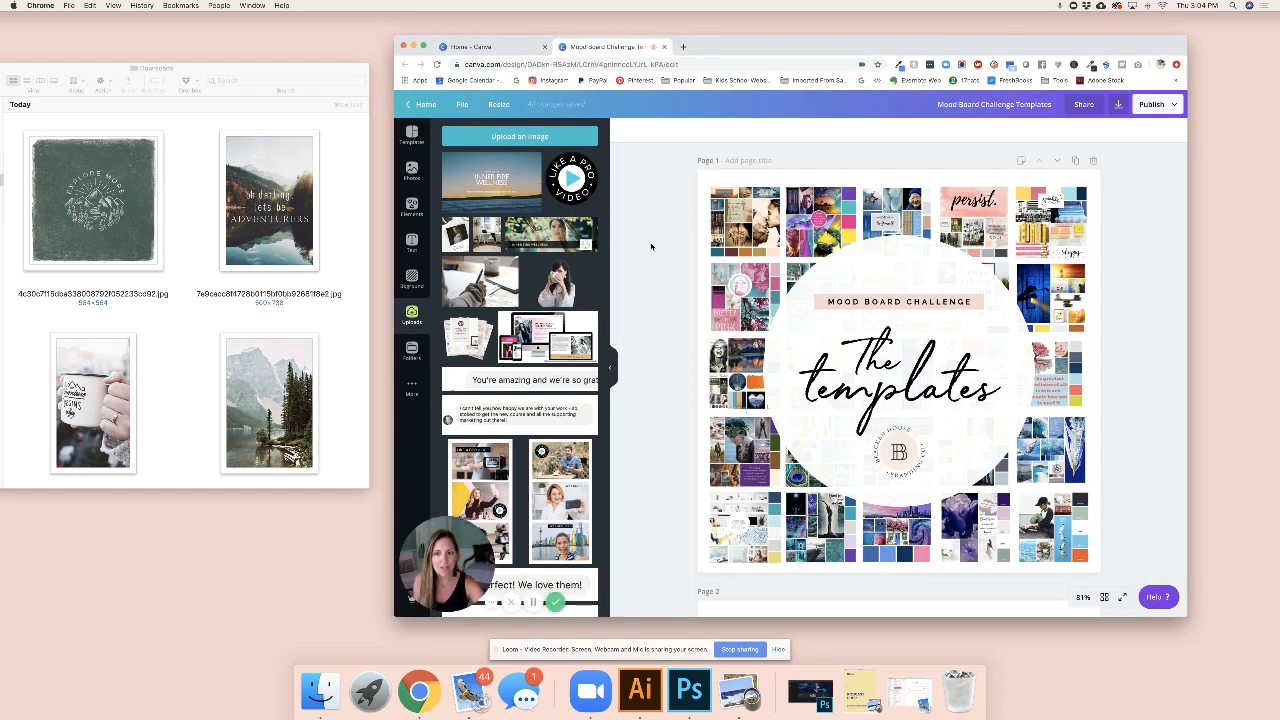
pyautogui.click(411, 136)
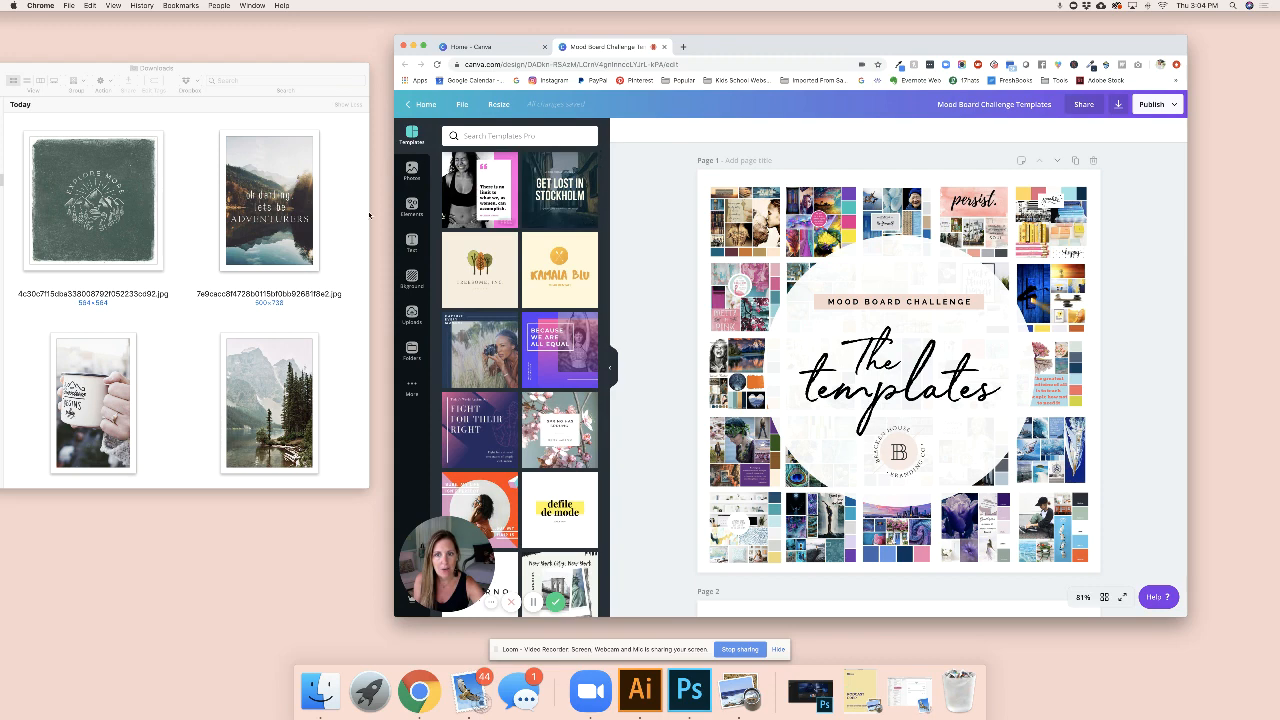
pyautogui.click(413, 243)
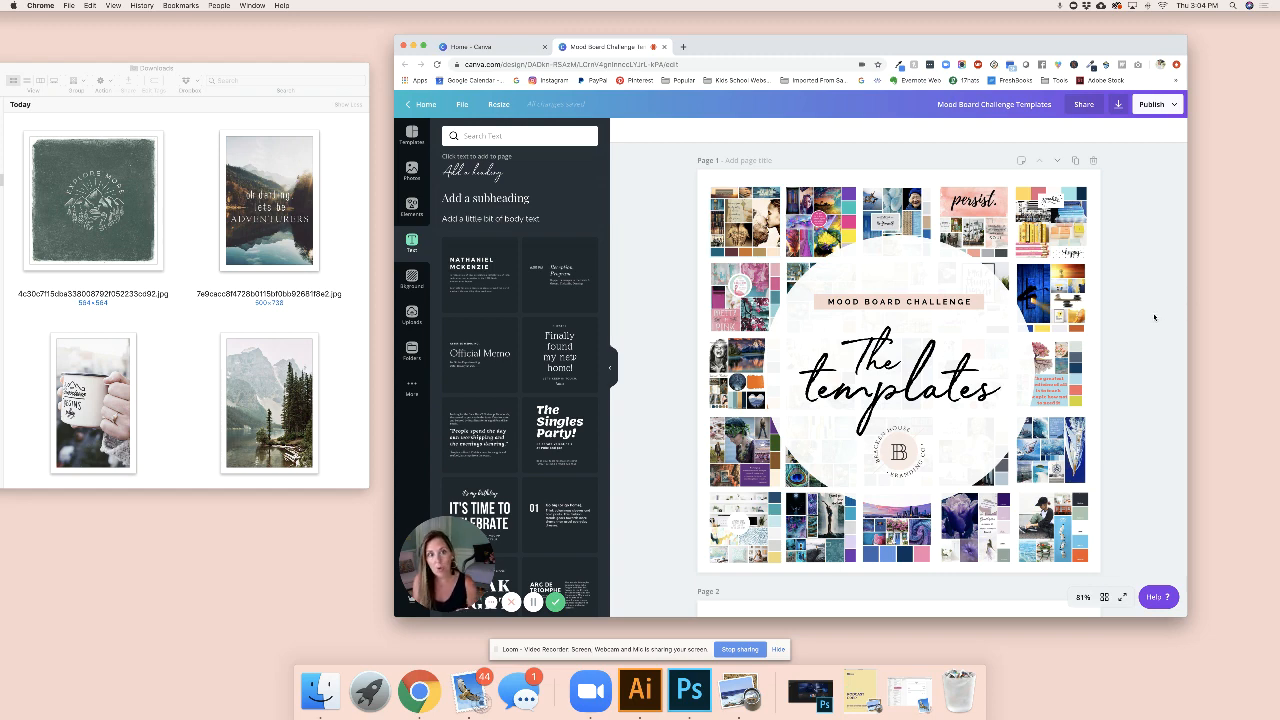
pyautogui.scroll(-1, 1130, 290)
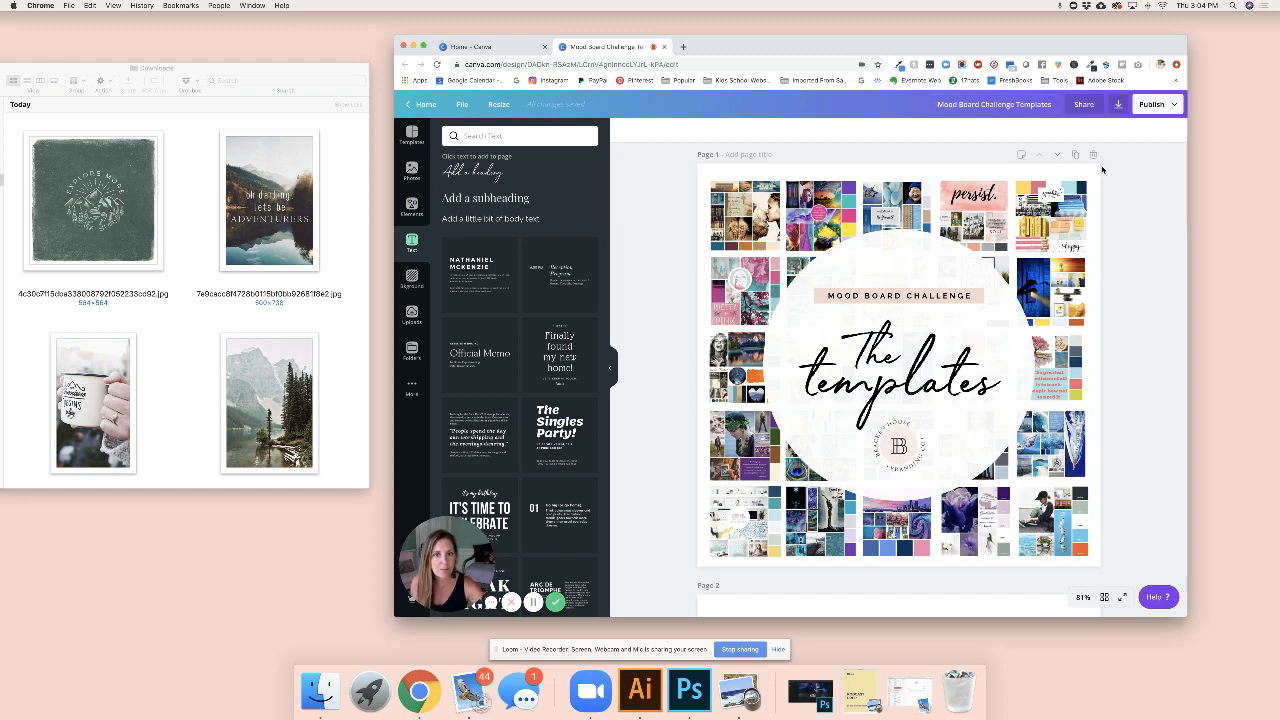
pyautogui.click(495, 46)
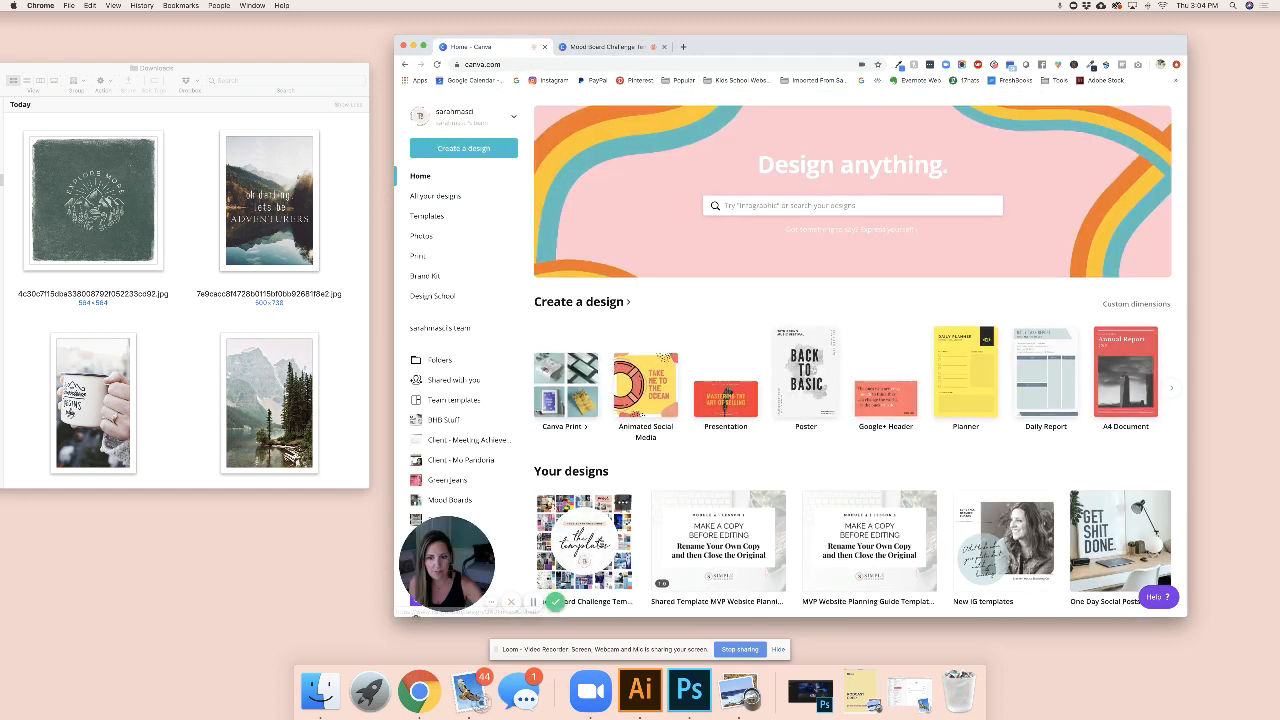
pyautogui.scroll(-3, 575, 408)
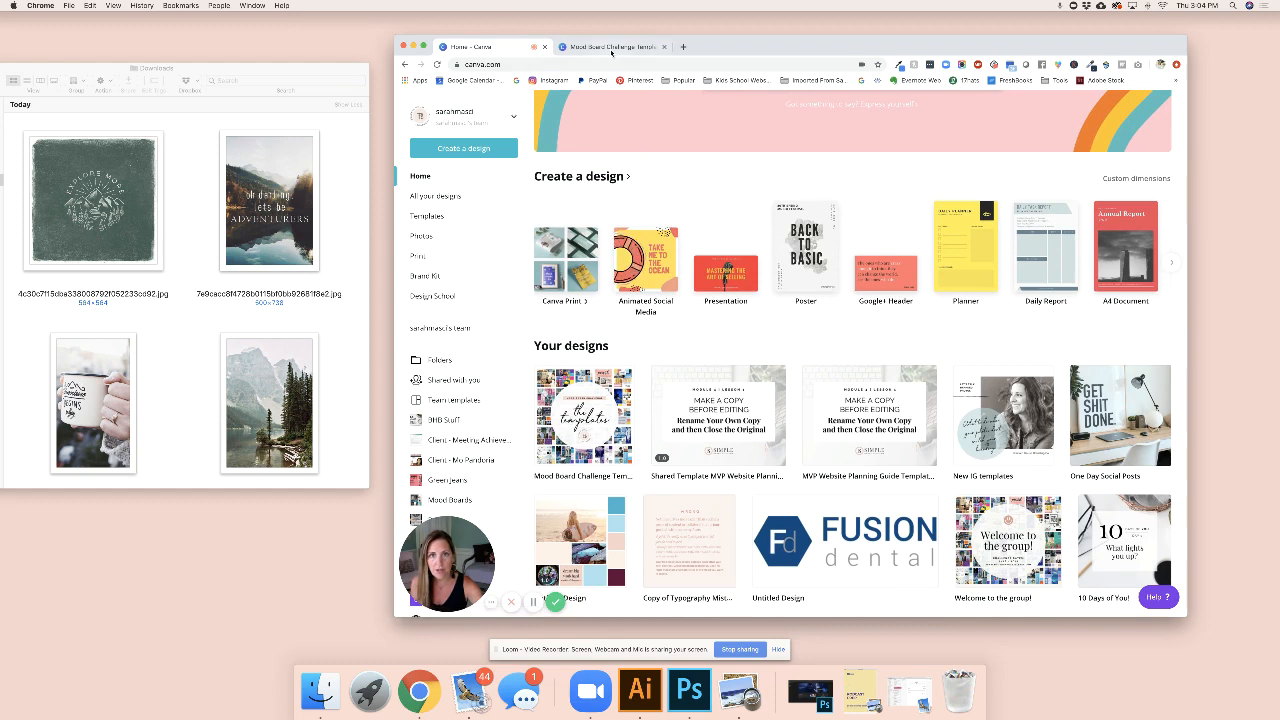
pyautogui.click(606, 46)
# Read the how-to-use instructions on page 2 and skim the grid template pages that follow.
pyautogui.scroll(-5, 1092, 357)
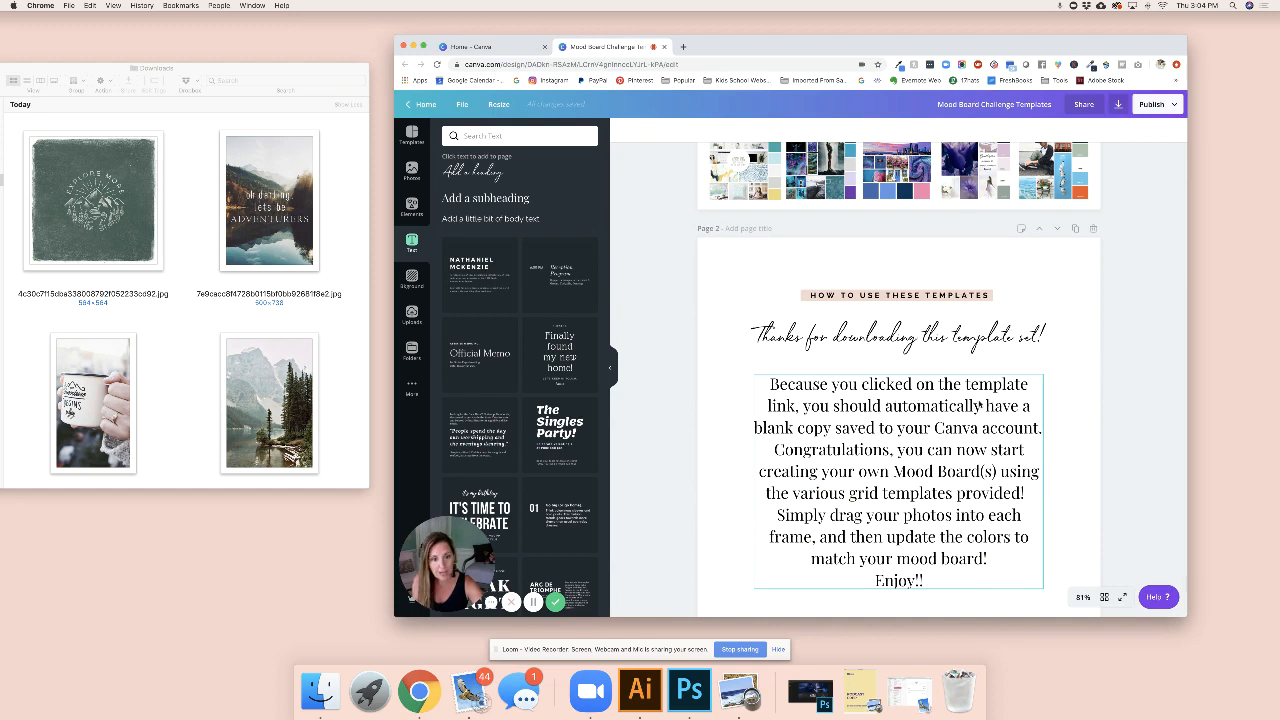
pyautogui.scroll(-1, 969, 404)
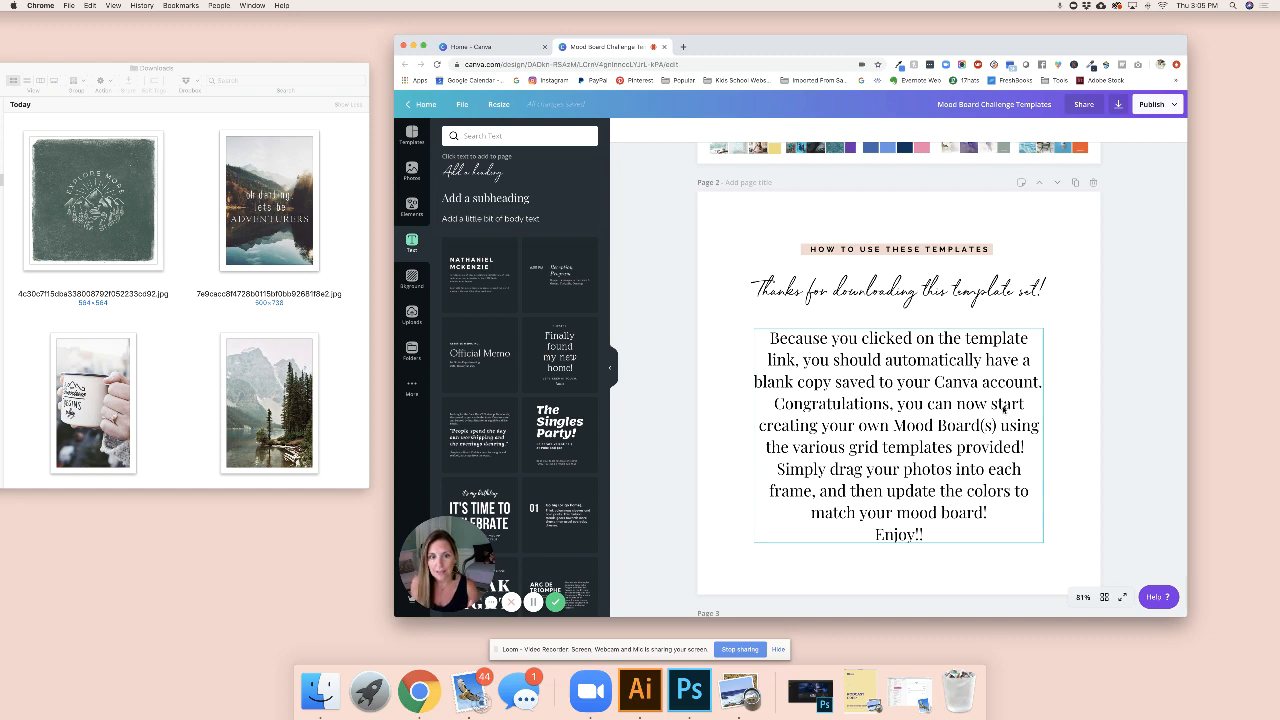
pyautogui.scroll(-15, 1062, 309)
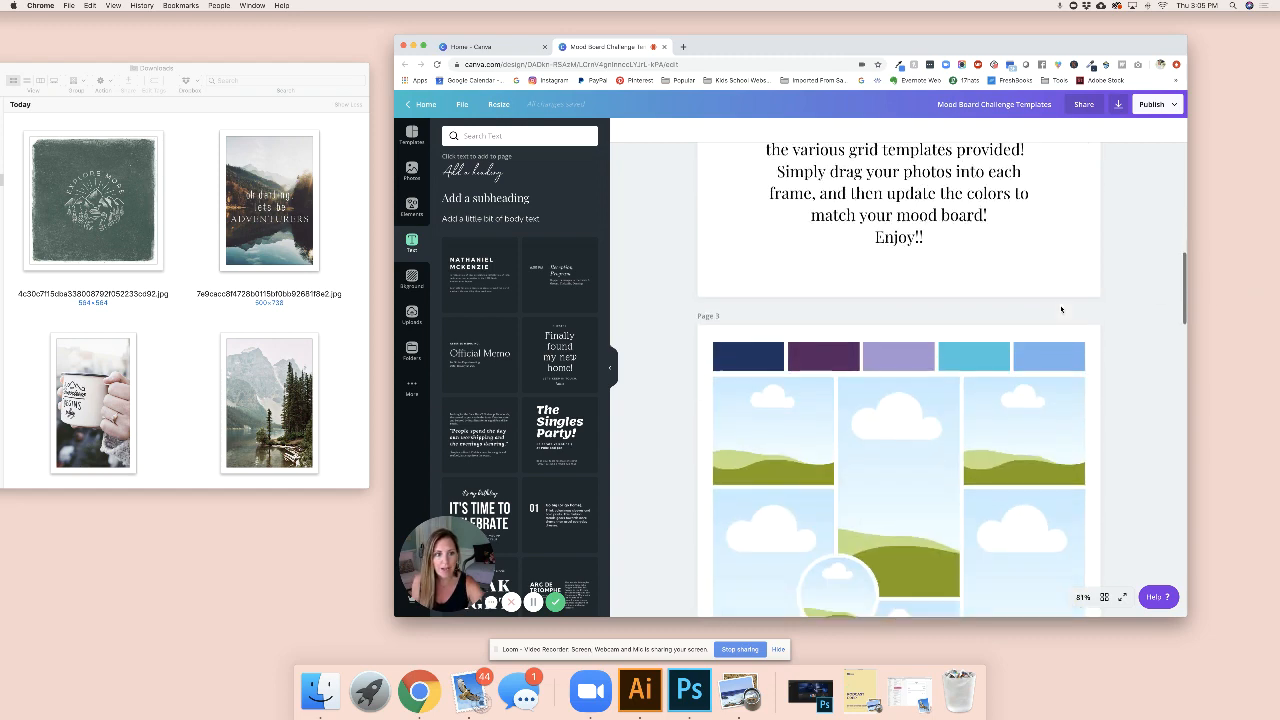
pyautogui.scroll(-5, 1062, 309)
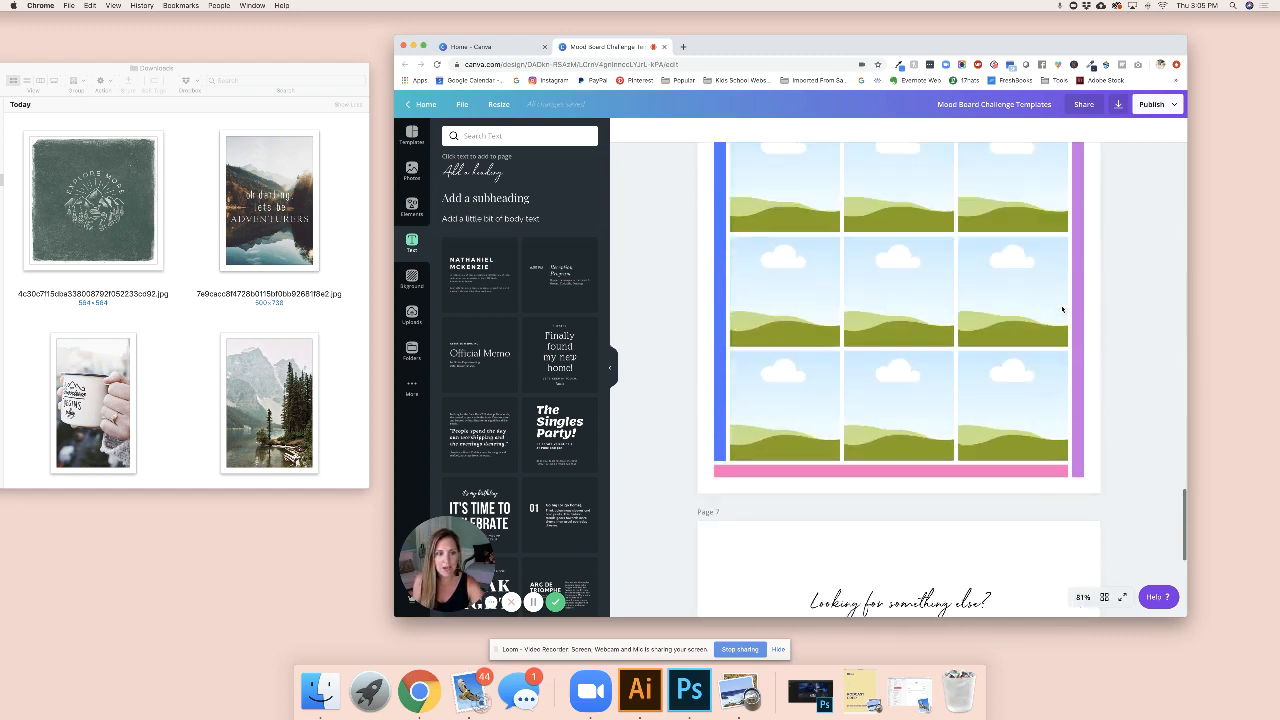
pyautogui.scroll(10, 1062, 309)
pyautogui.scroll(6, 1062, 309)
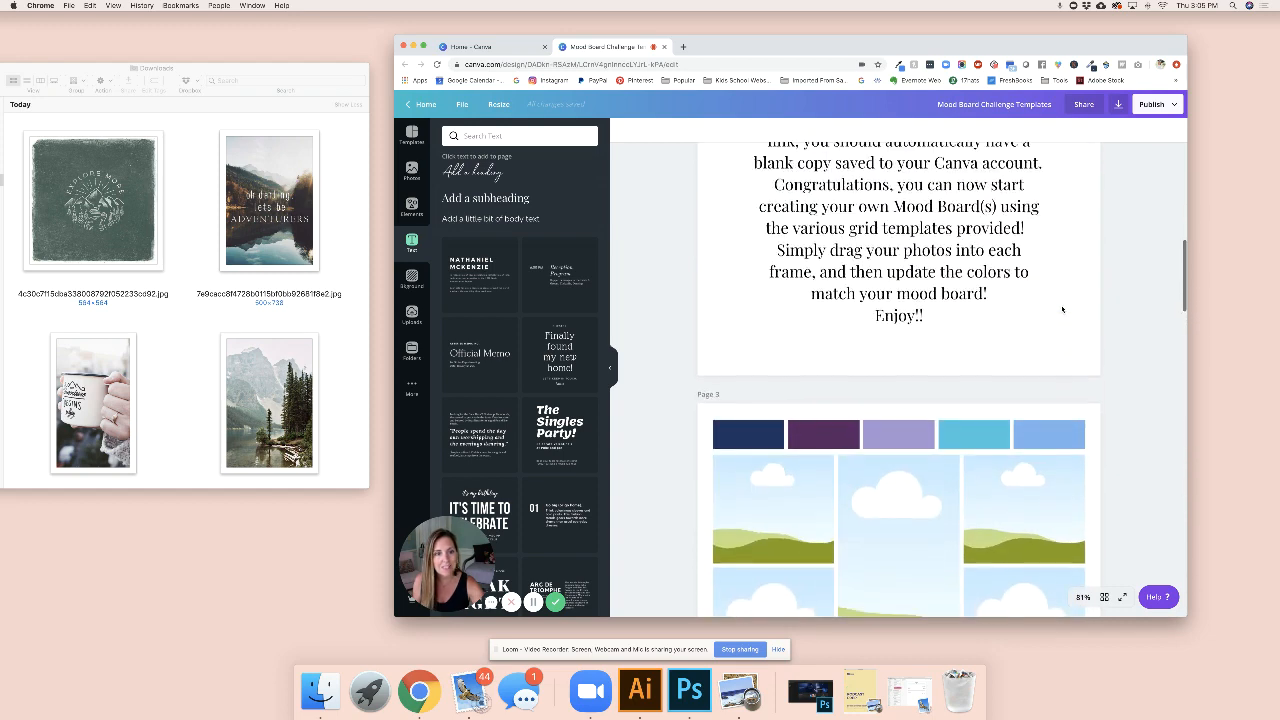
pyautogui.scroll(-3, 1062, 309)
# Set the page zoom to 50% and review the mood board layouts through to the page 7 tips.
pyautogui.click(1083, 599)
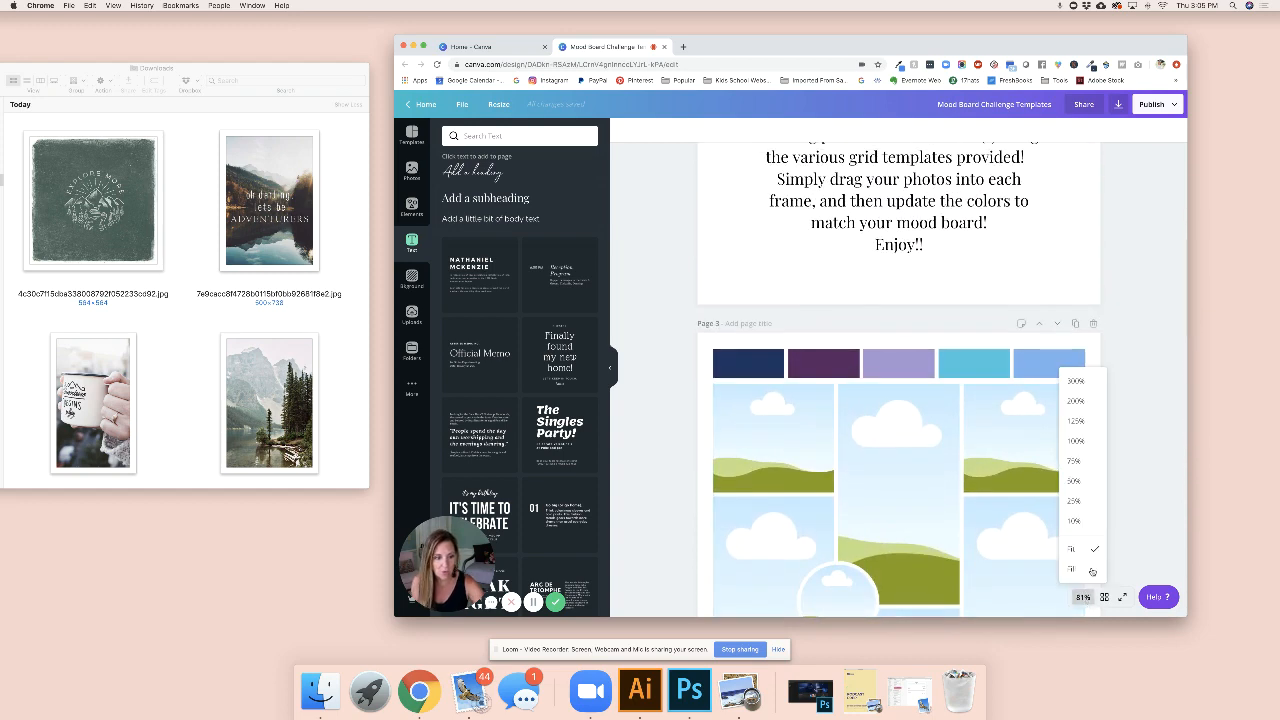
pyautogui.click(1094, 482)
pyautogui.scroll(-10, 1096, 455)
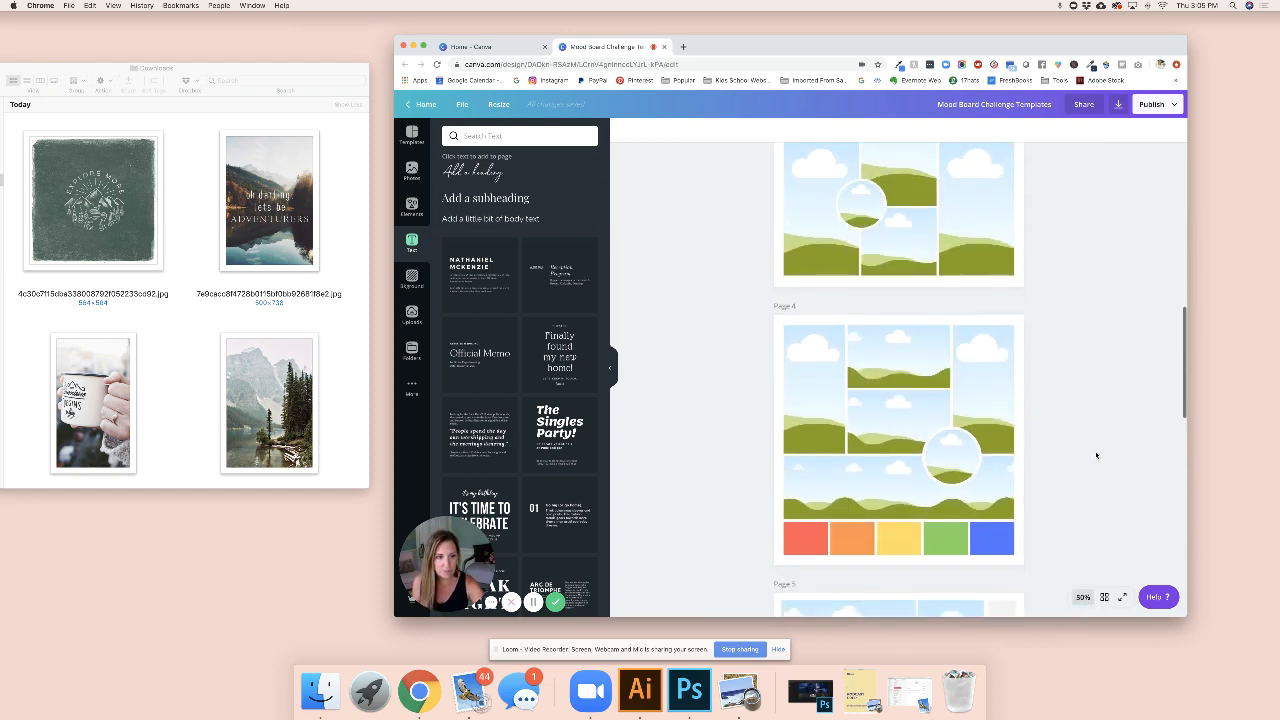
pyautogui.scroll(3, 1096, 455)
pyautogui.scroll(8, 1096, 455)
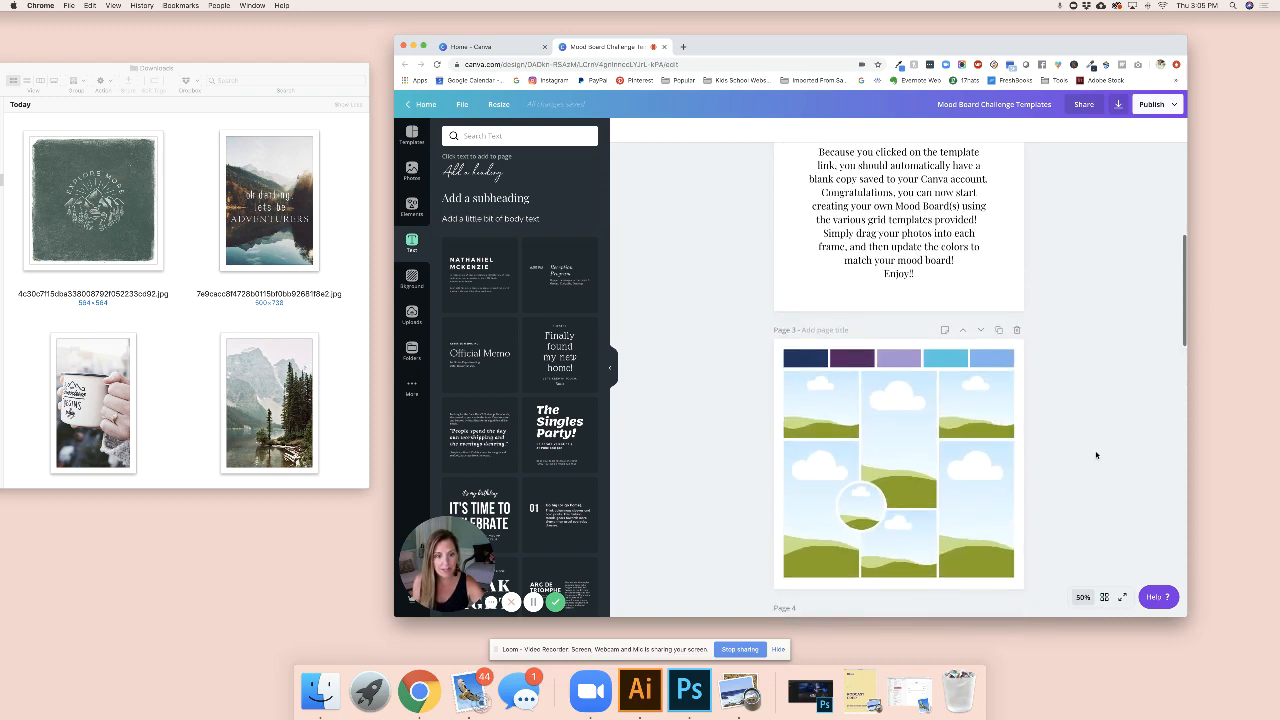
pyautogui.scroll(-10, 1096, 455)
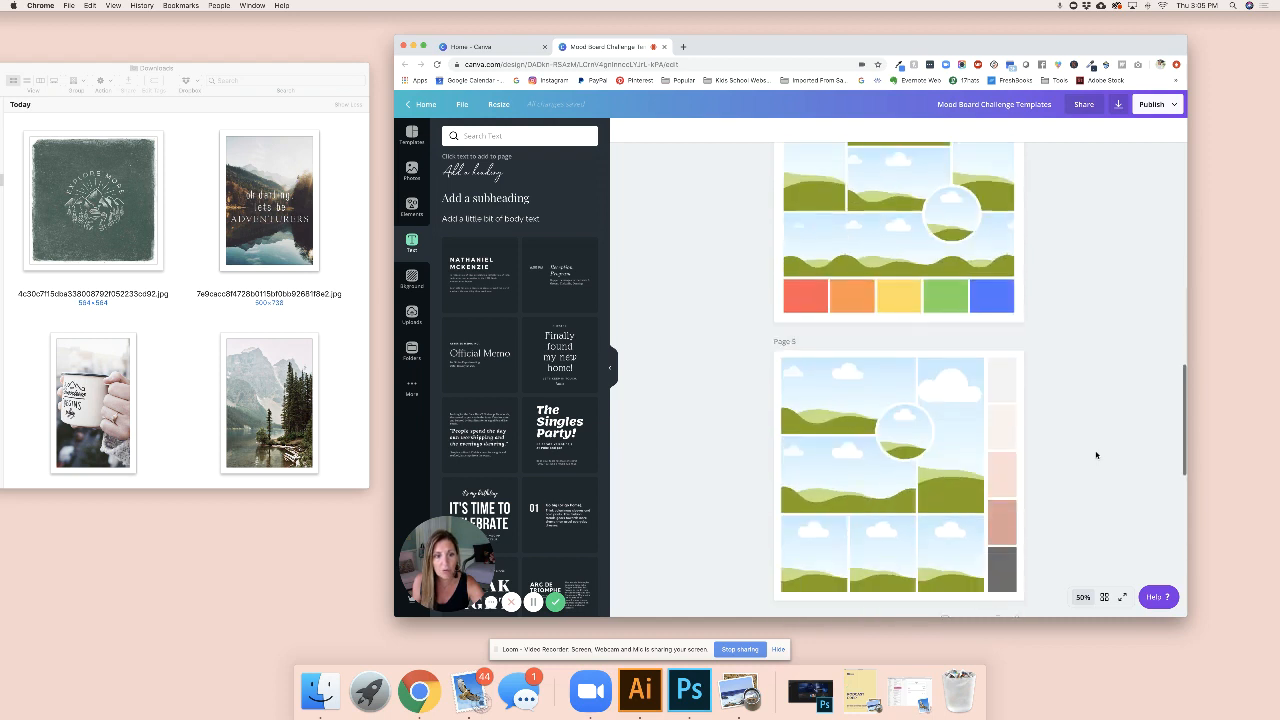
pyautogui.scroll(-3, 1096, 455)
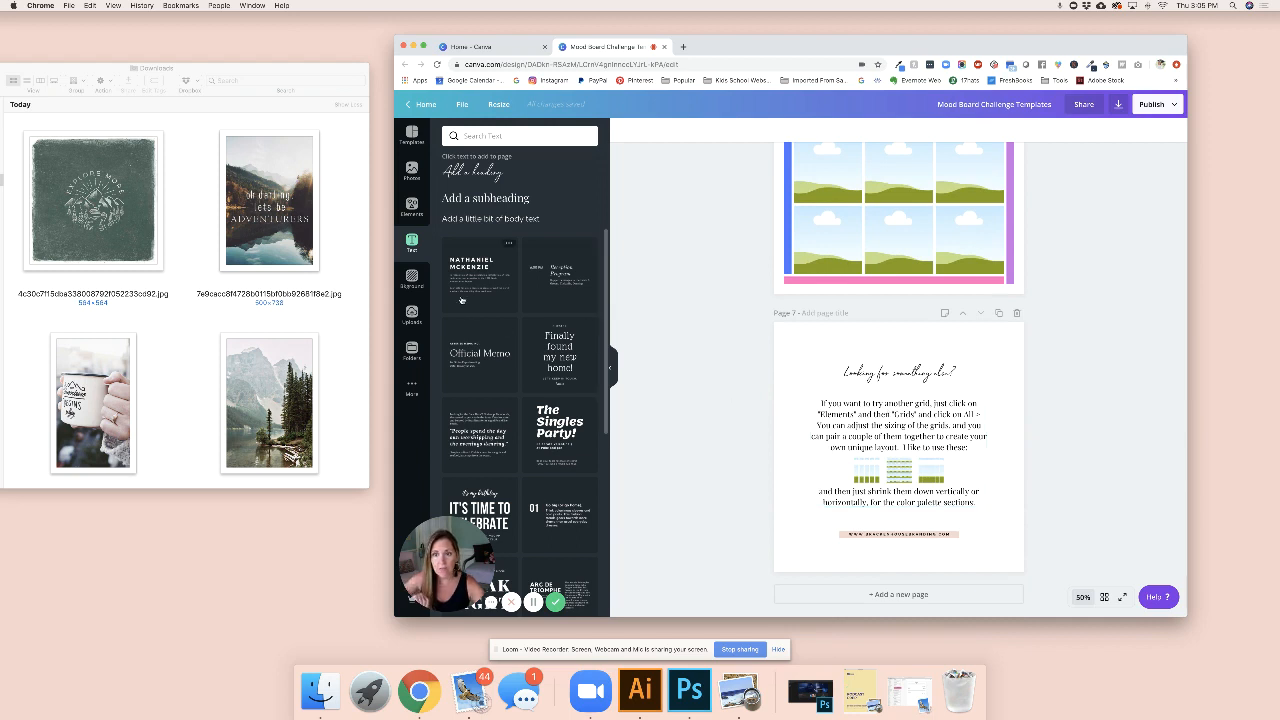
# Add a new page at the end of the design and place a seven-cell photo grid on it.
pyautogui.click(411, 207)
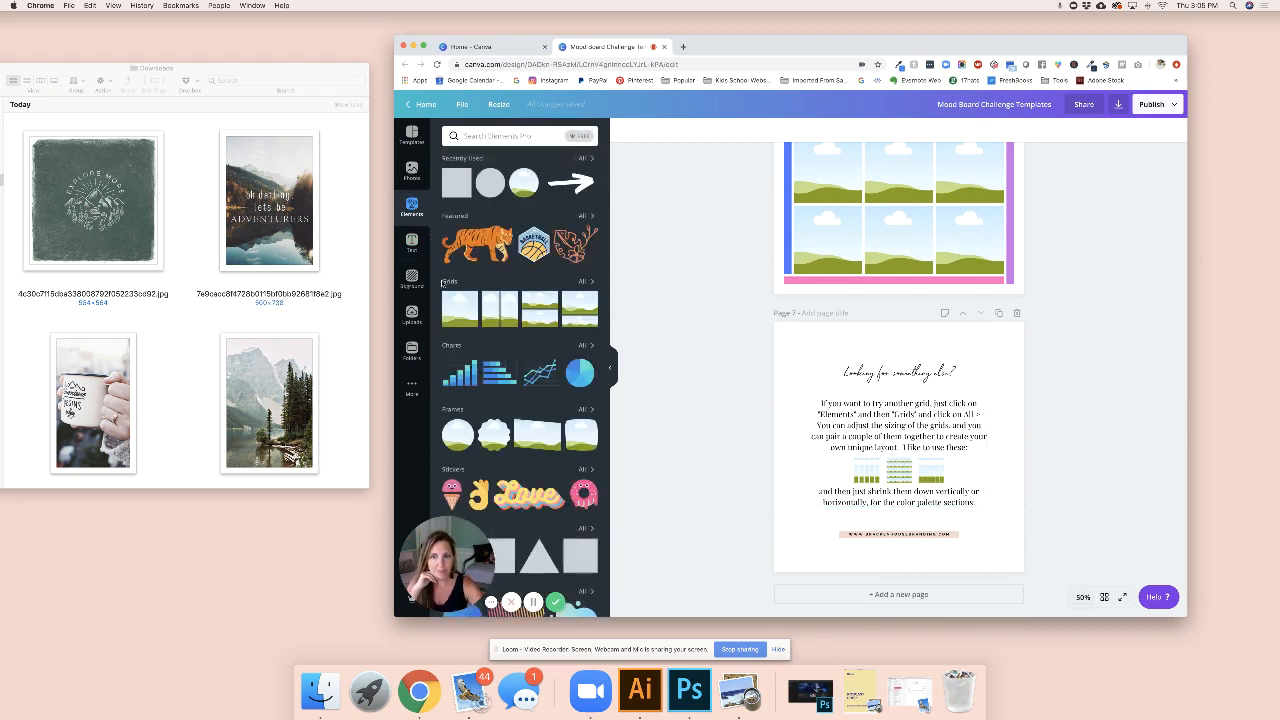
pyautogui.click(584, 283)
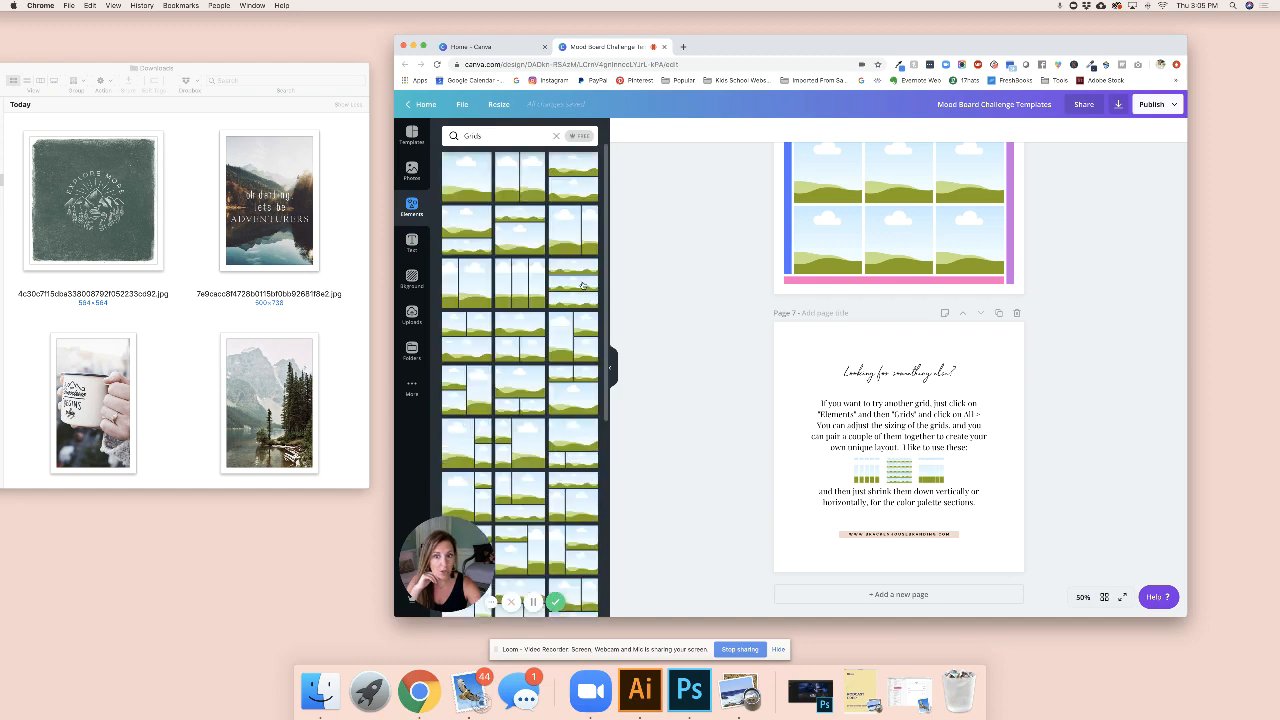
pyautogui.scroll(-20, 582, 285)
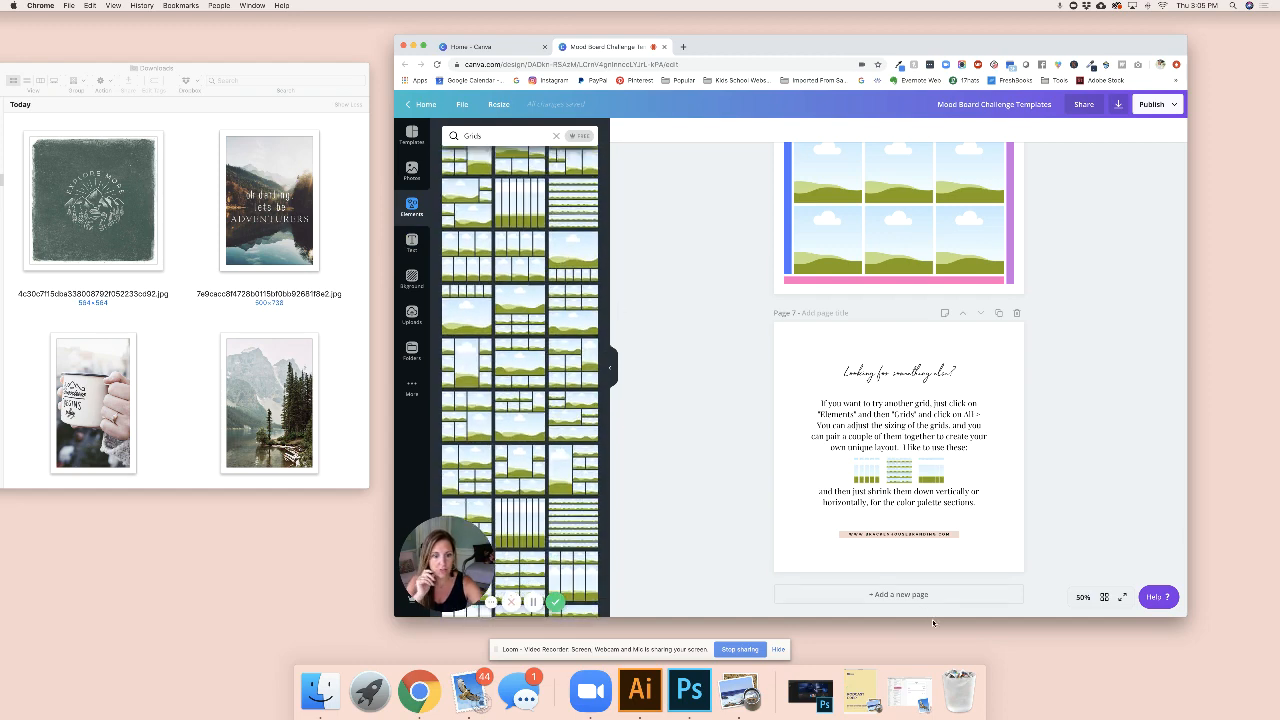
pyautogui.click(905, 596)
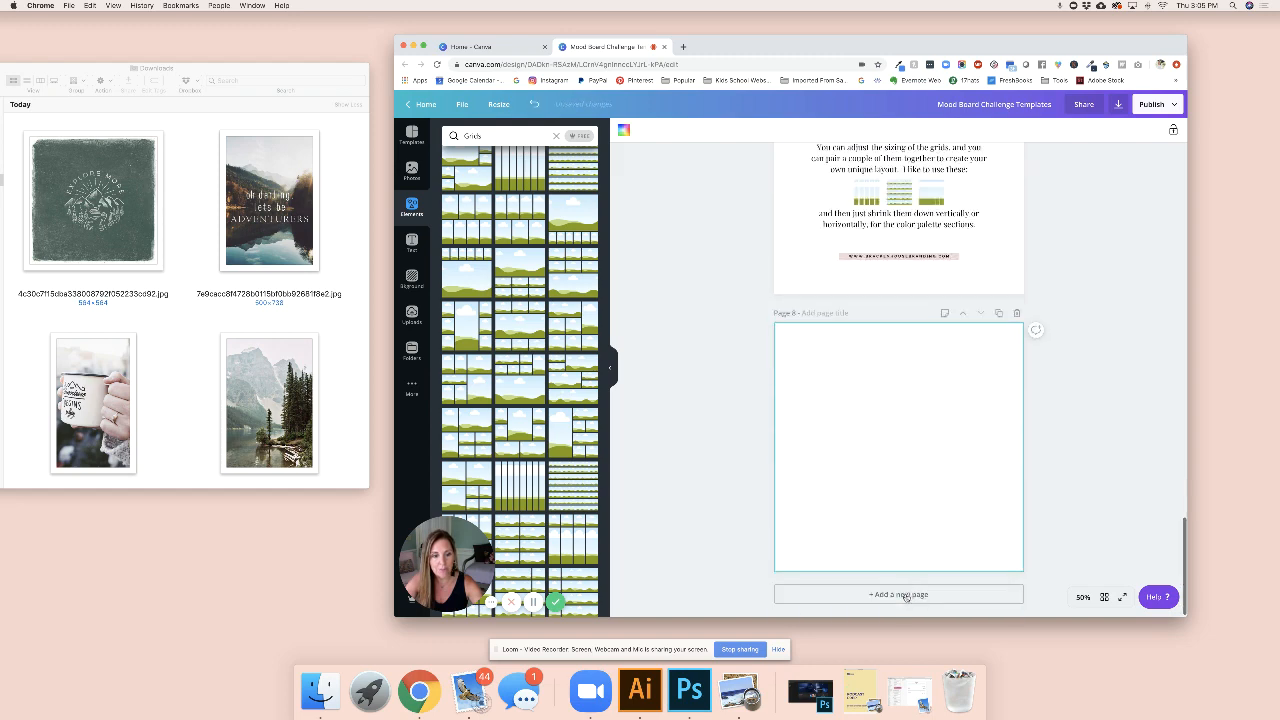
pyautogui.click(533, 395)
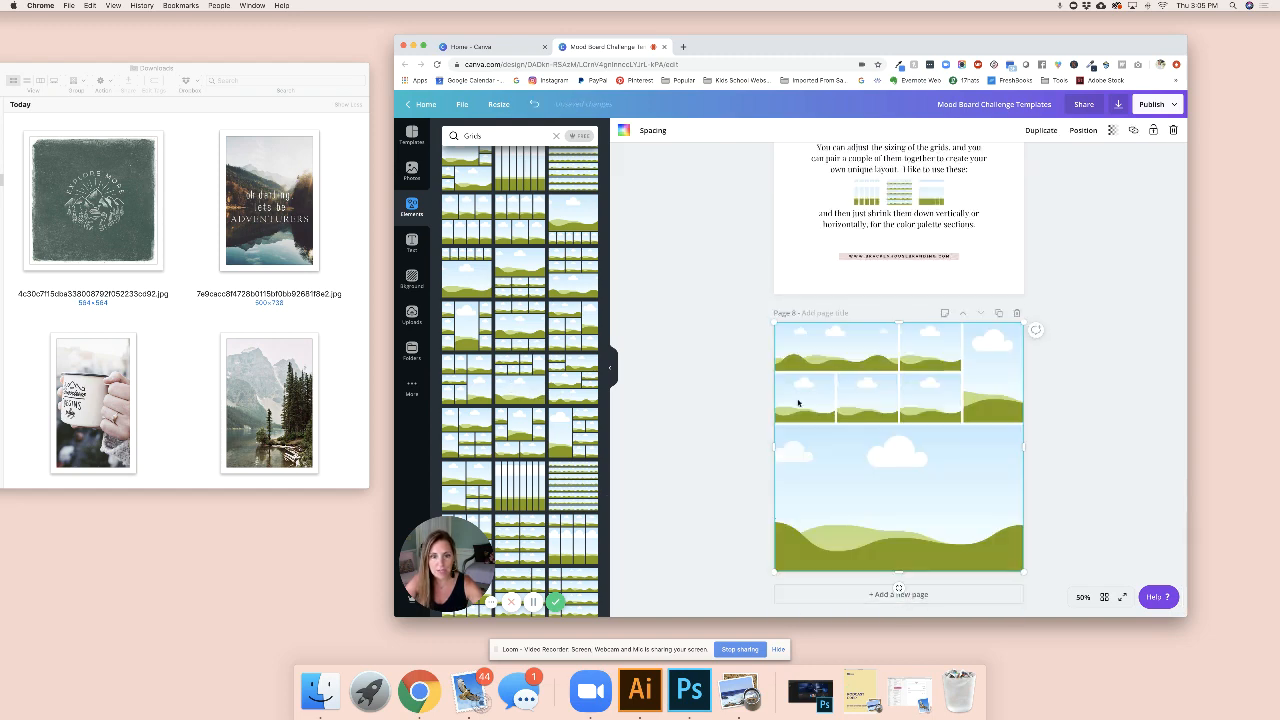
# Shrink the photo grid on the new page and centre it to leave a white border all around.
pyautogui.moveTo(1020, 323); pyautogui.dragTo(991, 353)
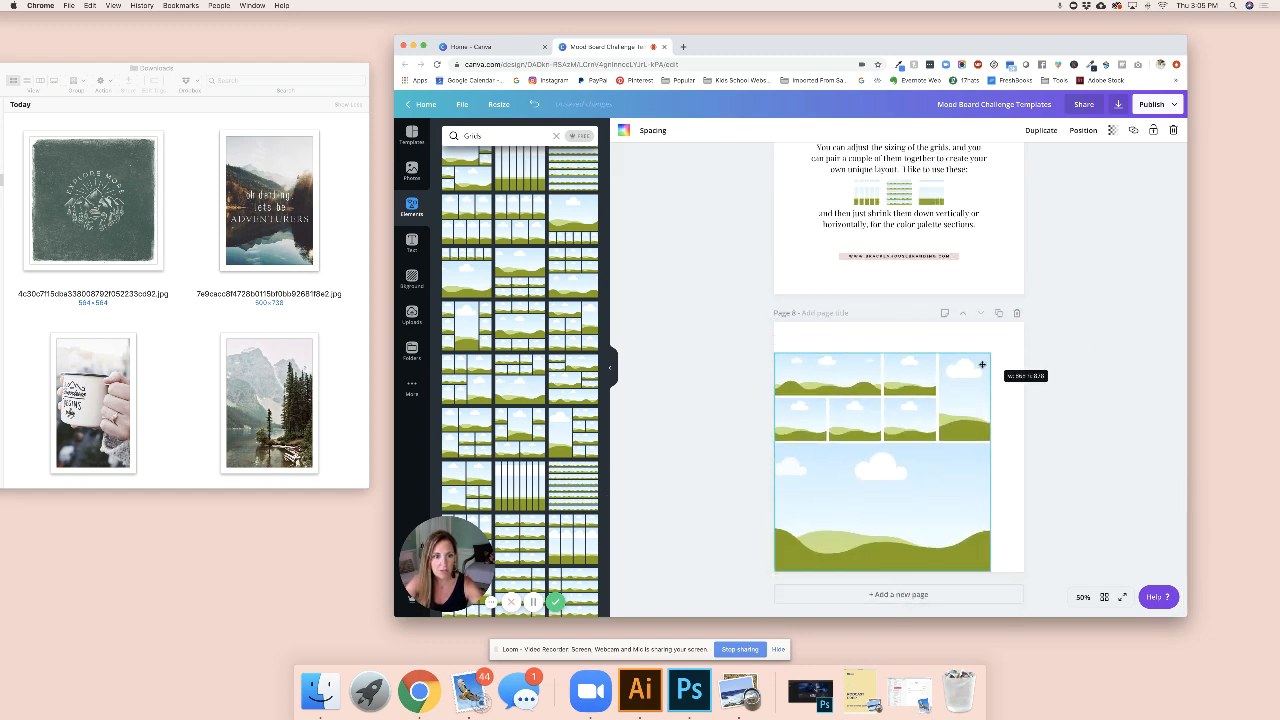
pyautogui.moveTo(879, 450); pyautogui.dragTo(895, 434)
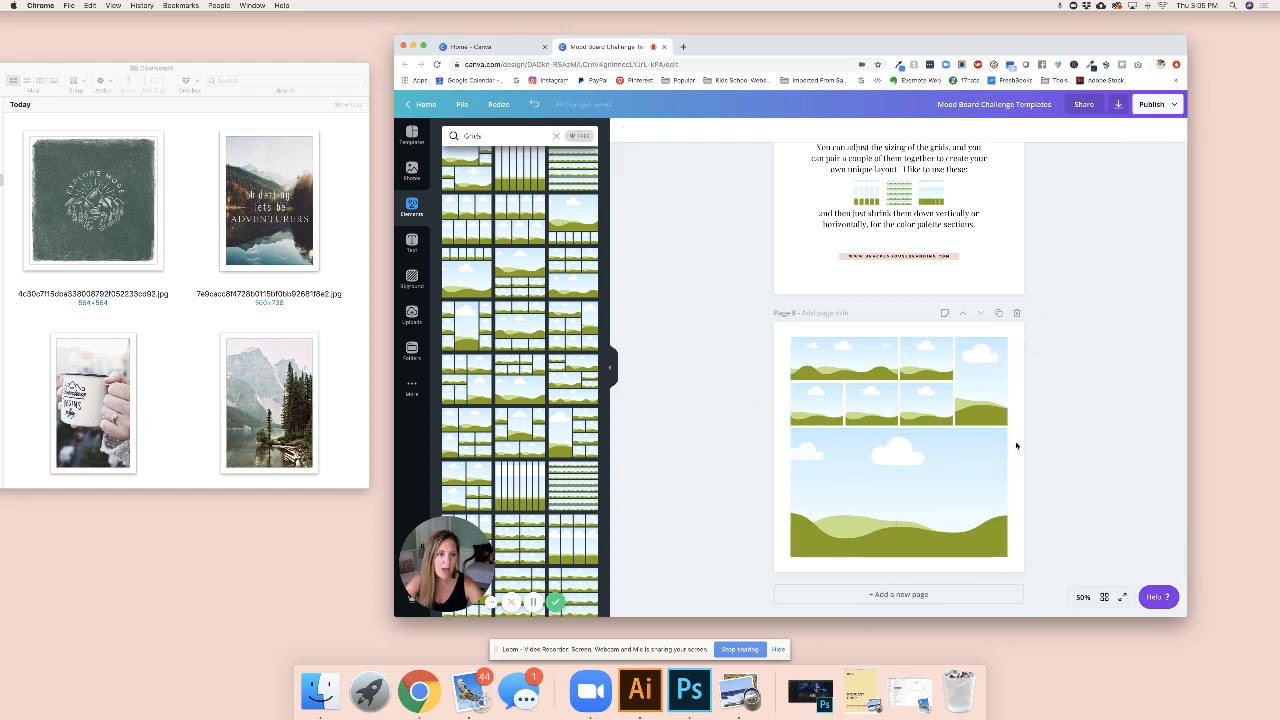
# Examine the photo frames and colour palette placement in the layouts on pages 3 to 5, with the folders list open.
pyautogui.scroll(10, 1014, 443)
pyautogui.scroll(10, 1014, 443)
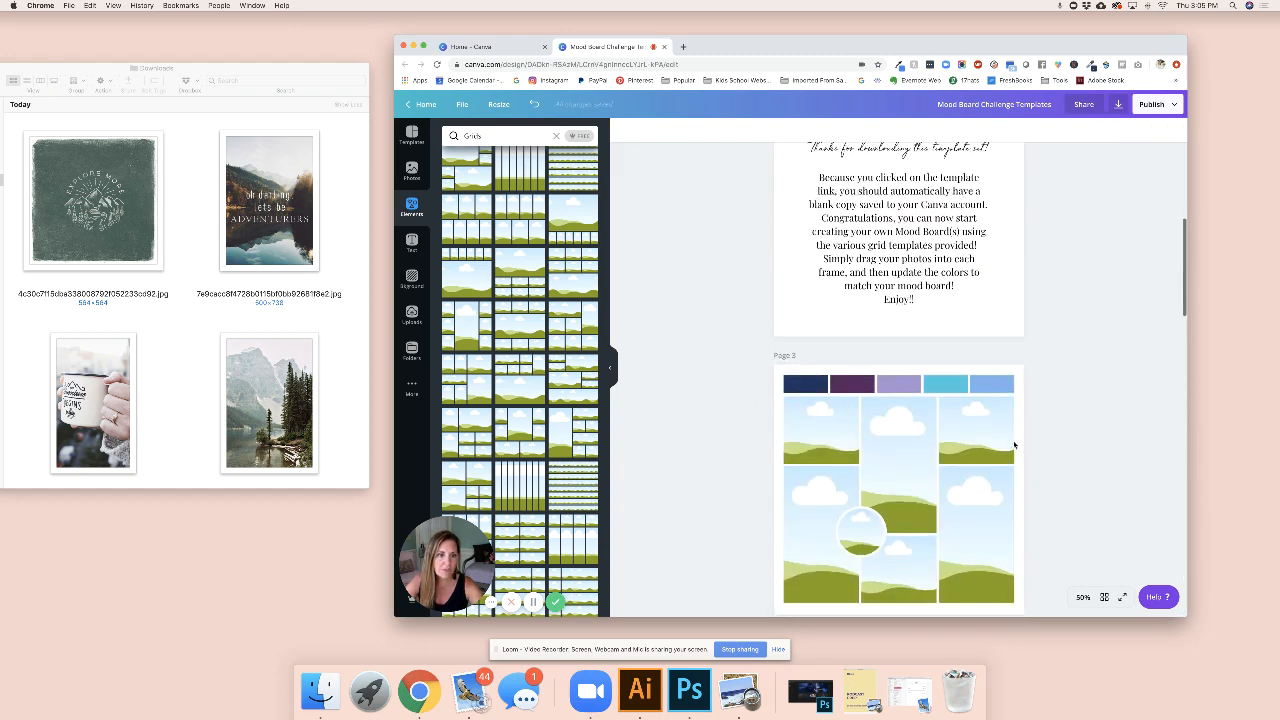
pyautogui.scroll(-3, 1014, 447)
pyautogui.scroll(1, 1014, 443)
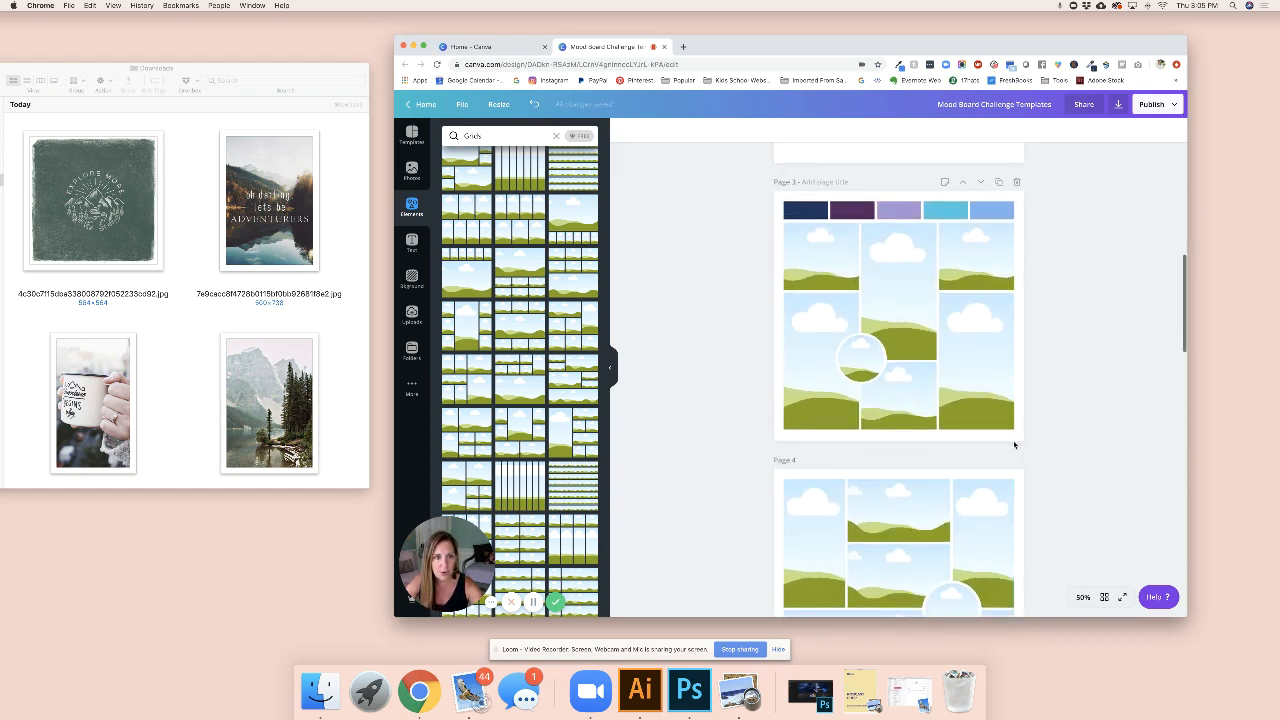
pyautogui.scroll(-1, 1014, 443)
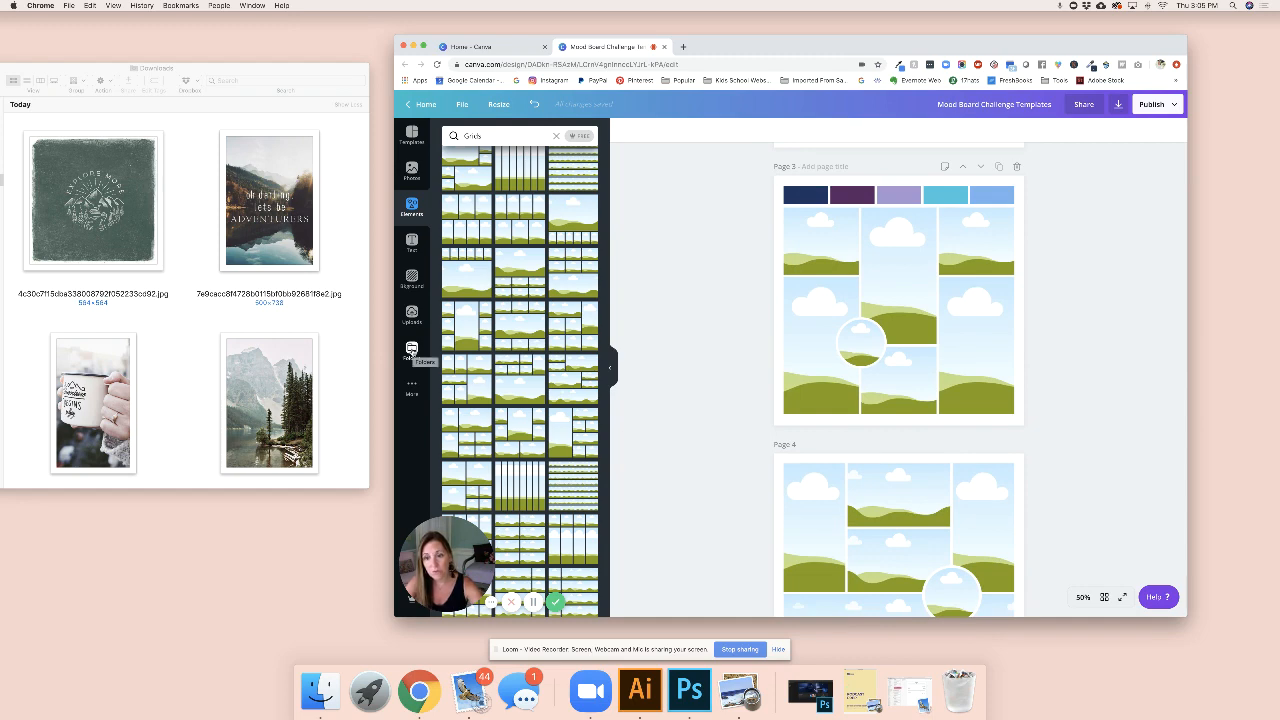
pyautogui.click(411, 349)
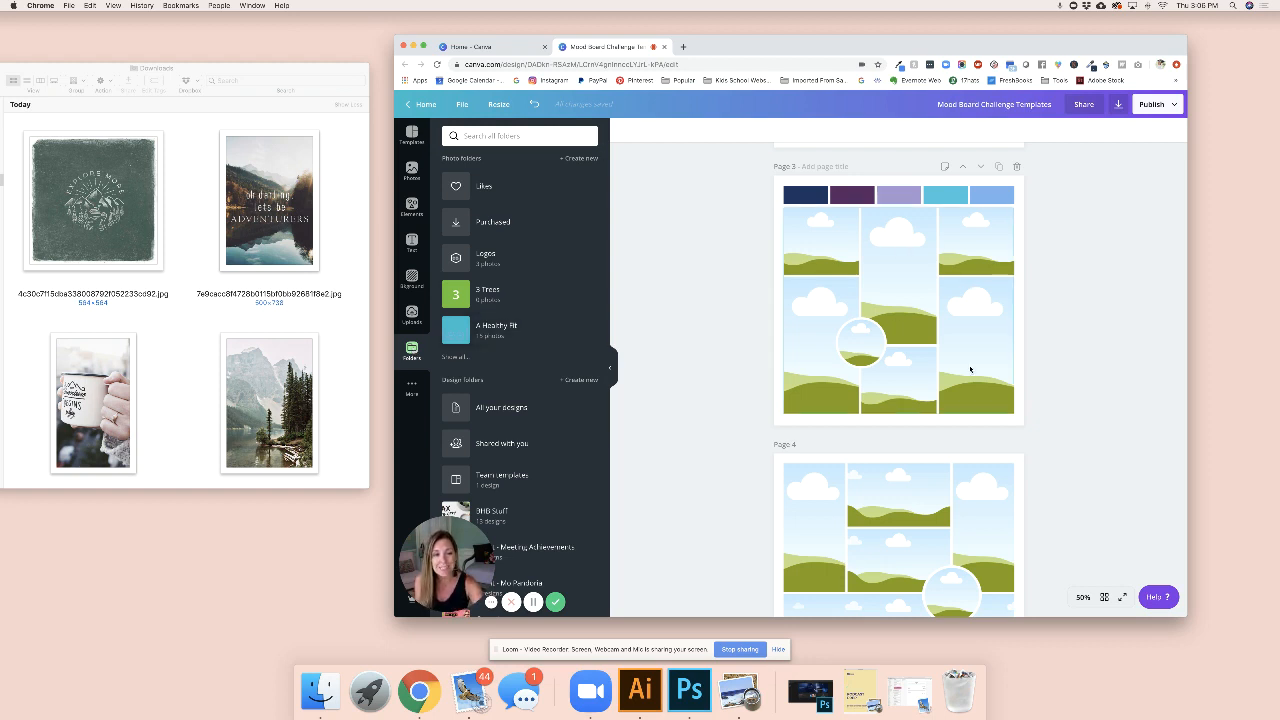
pyautogui.scroll(-5, 900, 392)
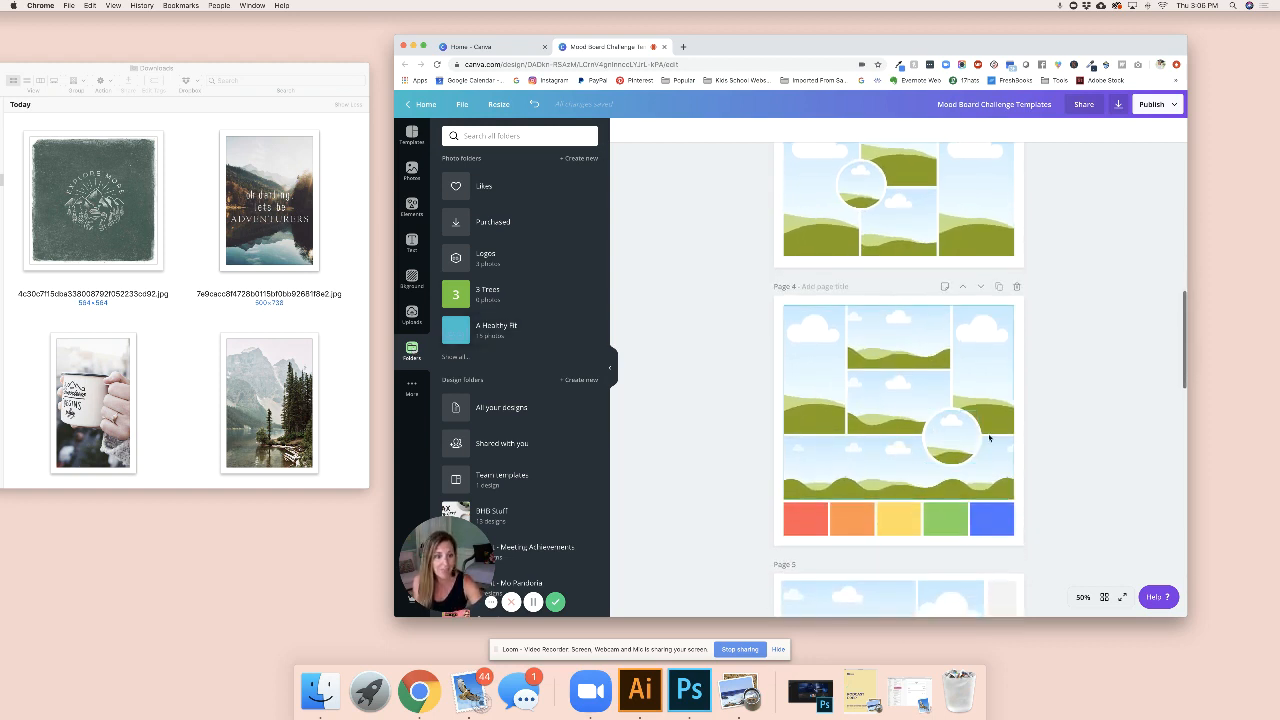
pyautogui.scroll(-3, 989, 437)
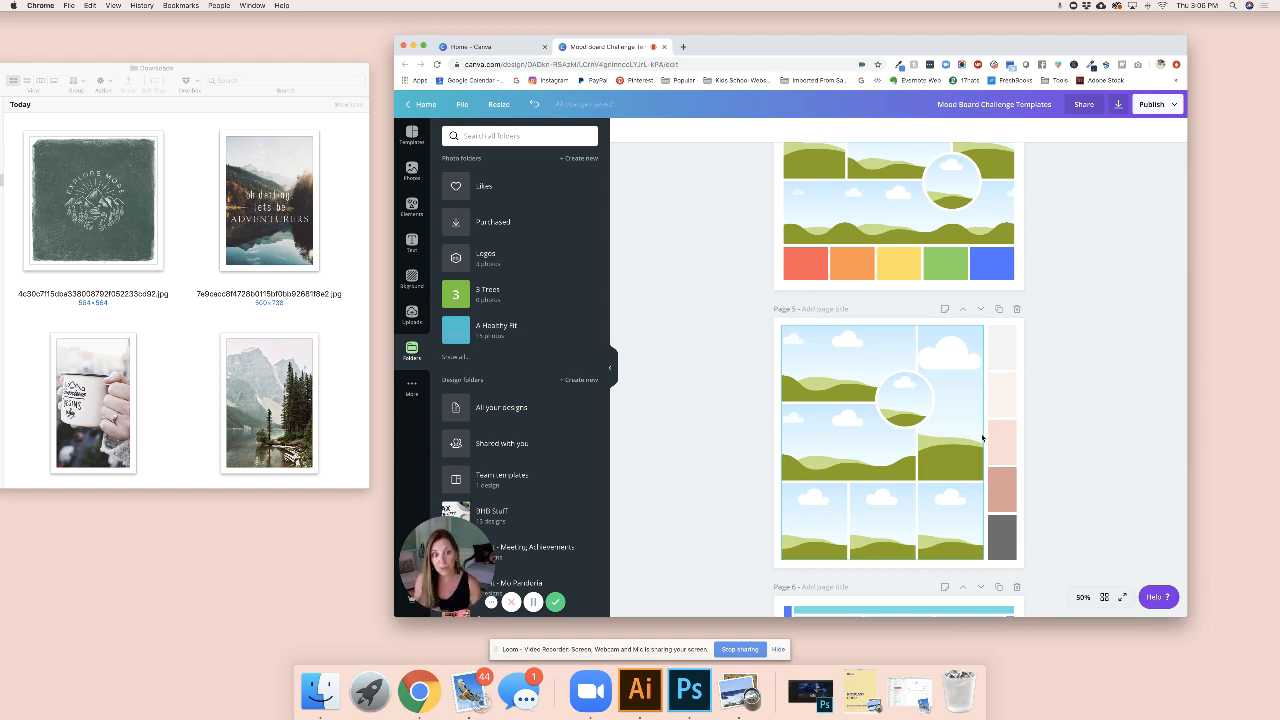
pyautogui.scroll(10, 969, 437)
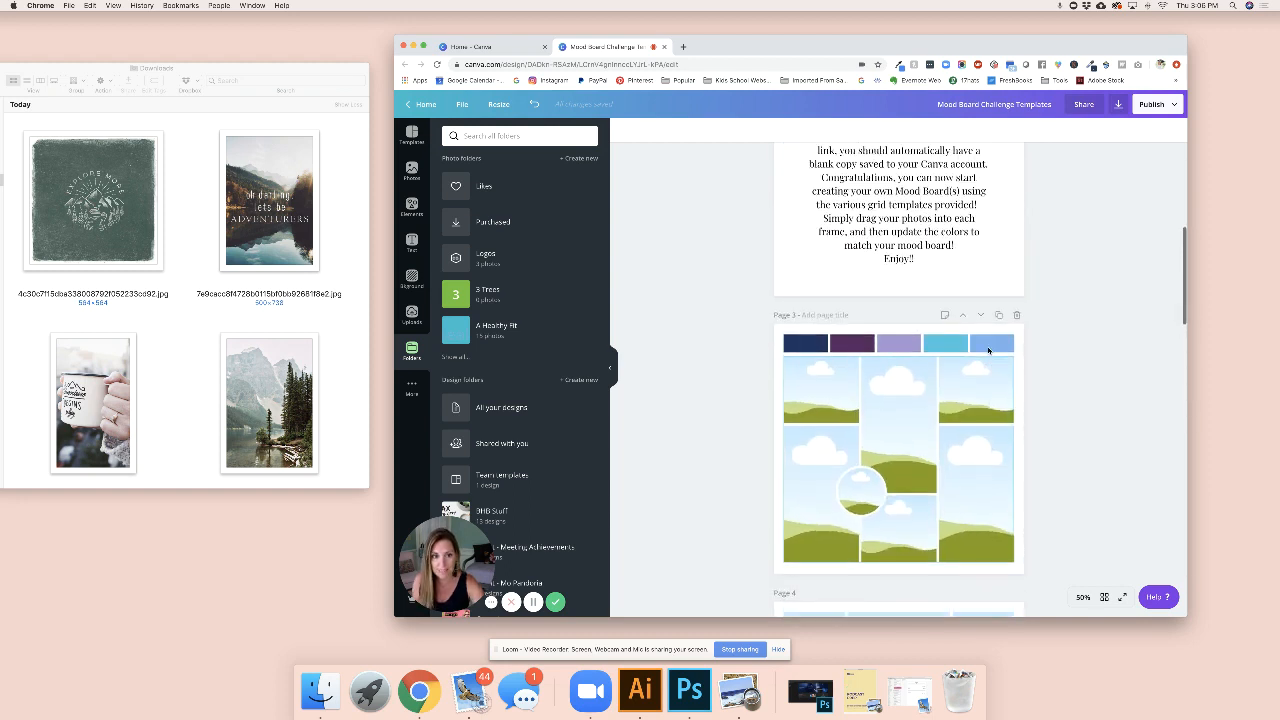
pyautogui.scroll(-6, 988, 350)
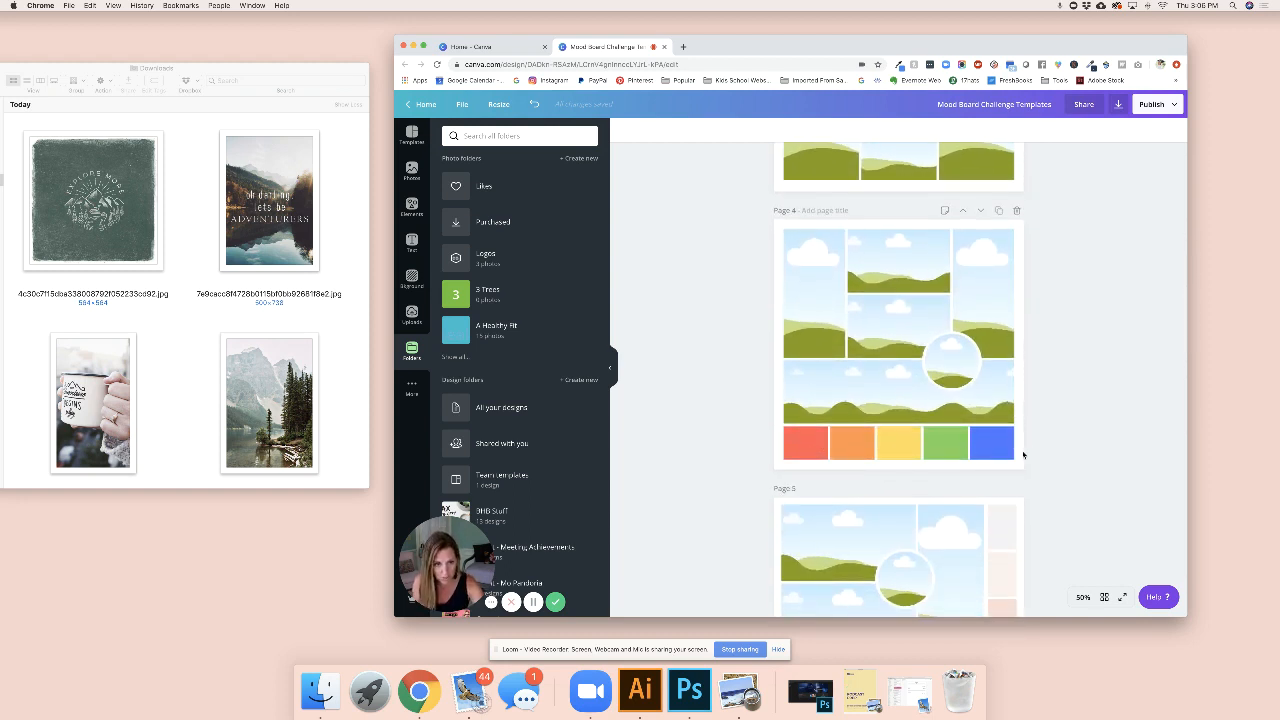
pyautogui.scroll(5, 985, 450)
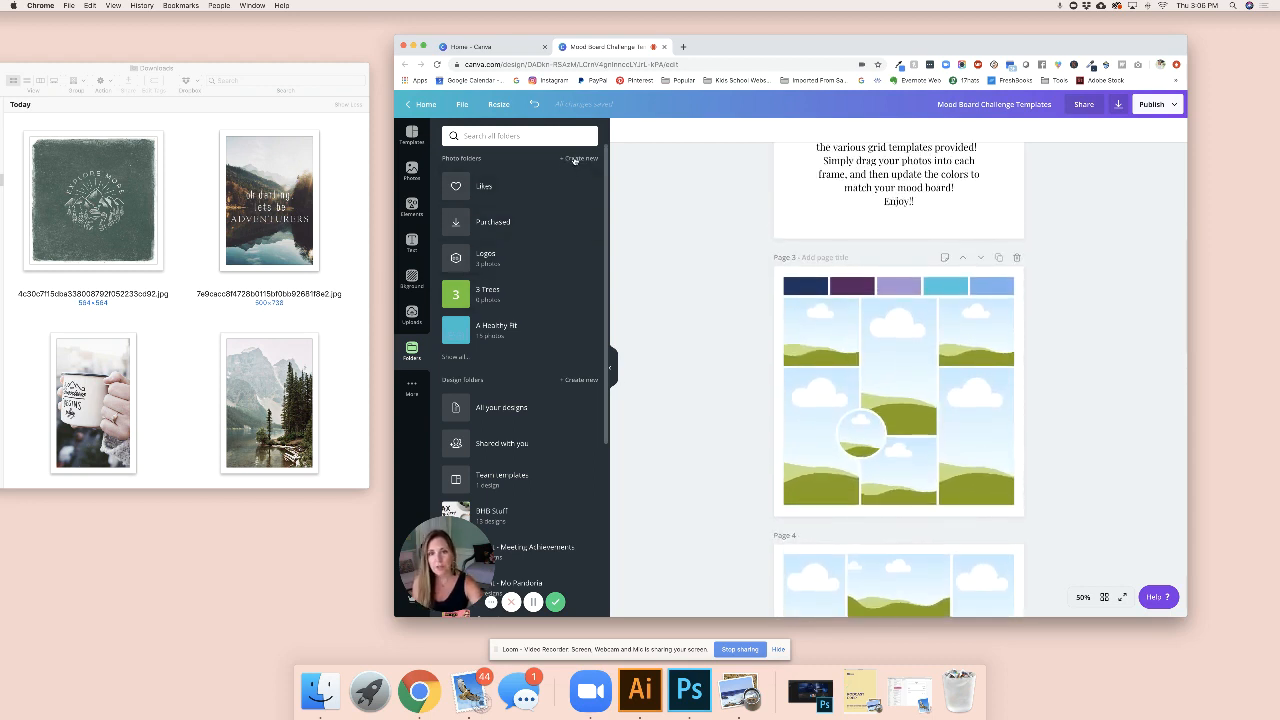
# Create an unshared photo folder named with the owner's first name in possessive form followed by "Mood Board".
pyautogui.click(579, 159)
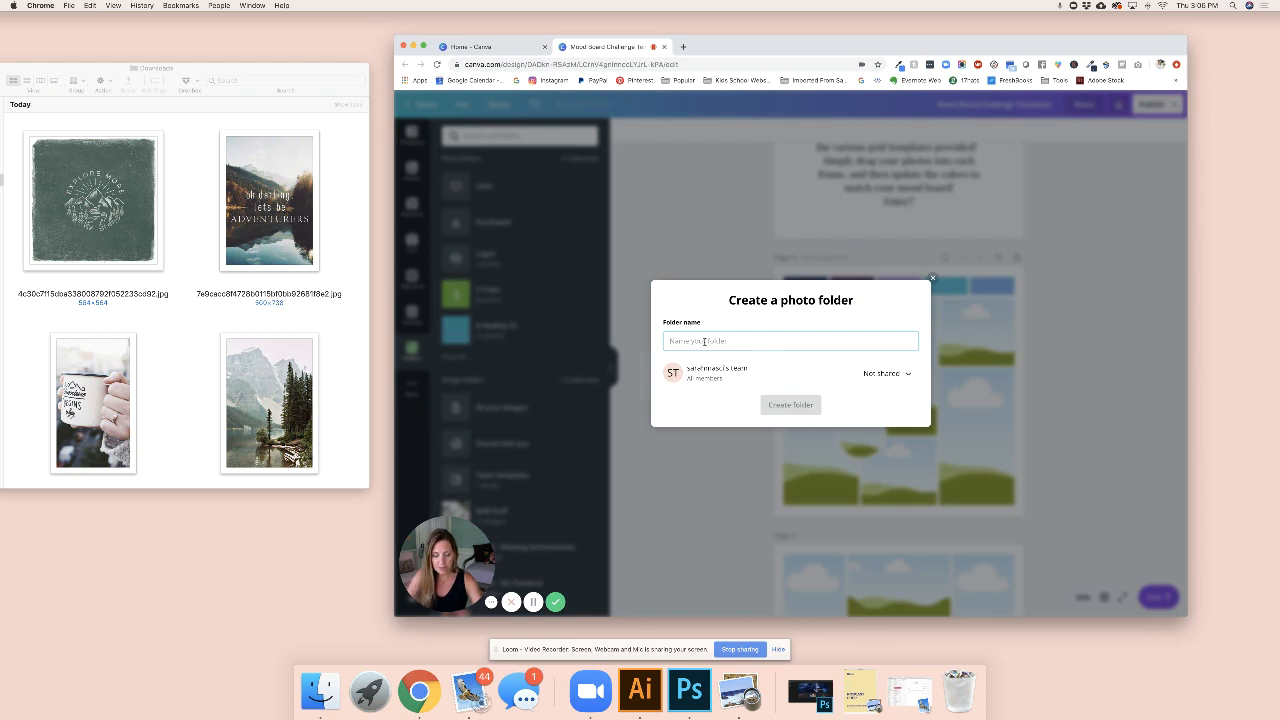
pyautogui.write("Sarah's")
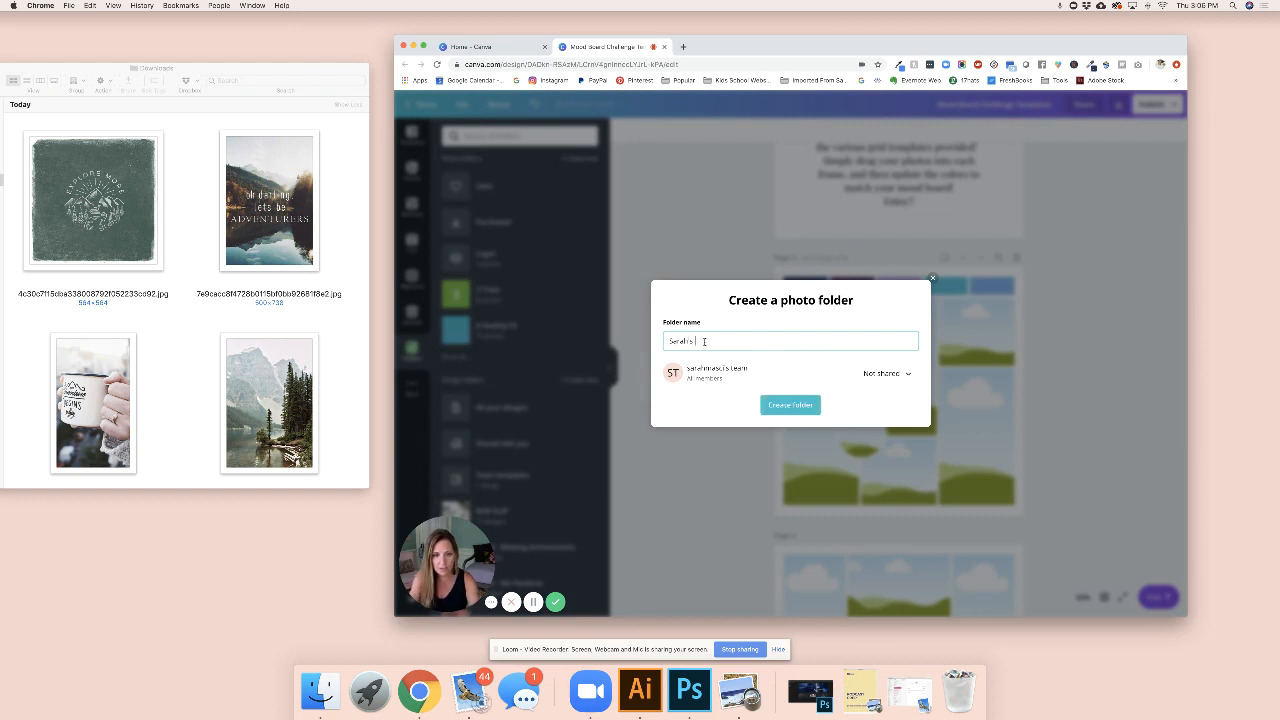
pyautogui.write(' Mood Board')
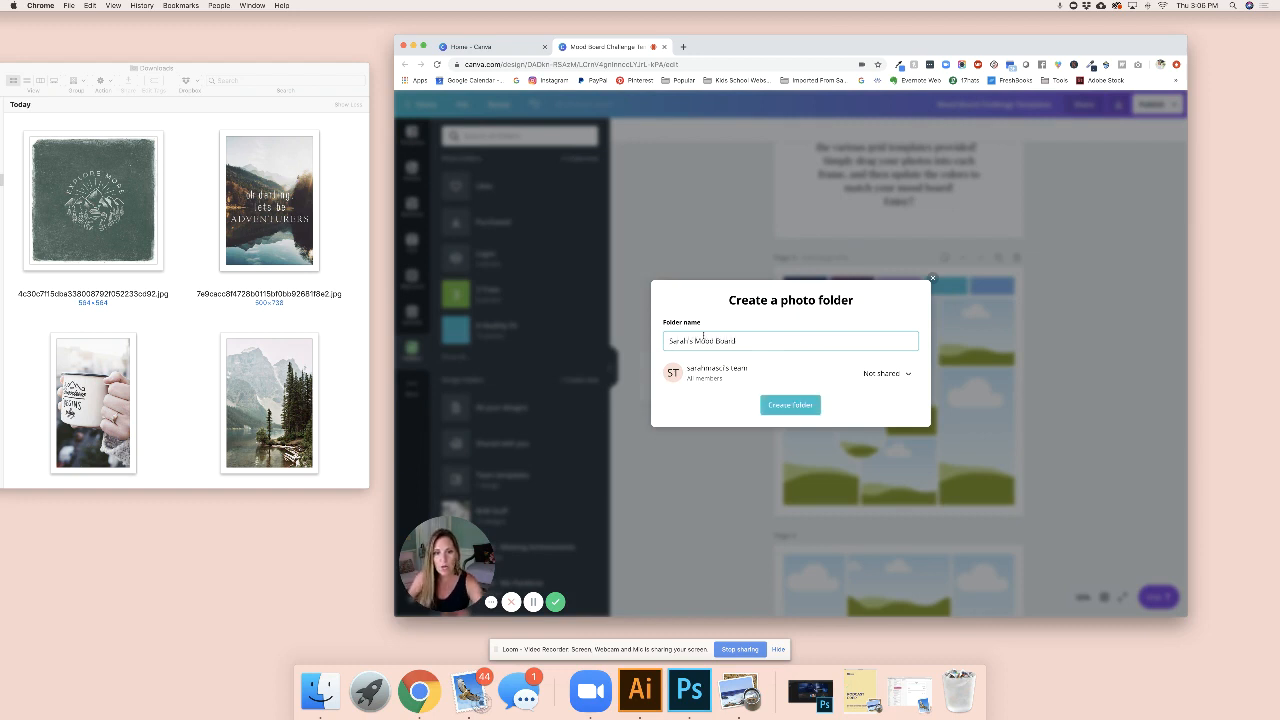
pyautogui.click(786, 408)
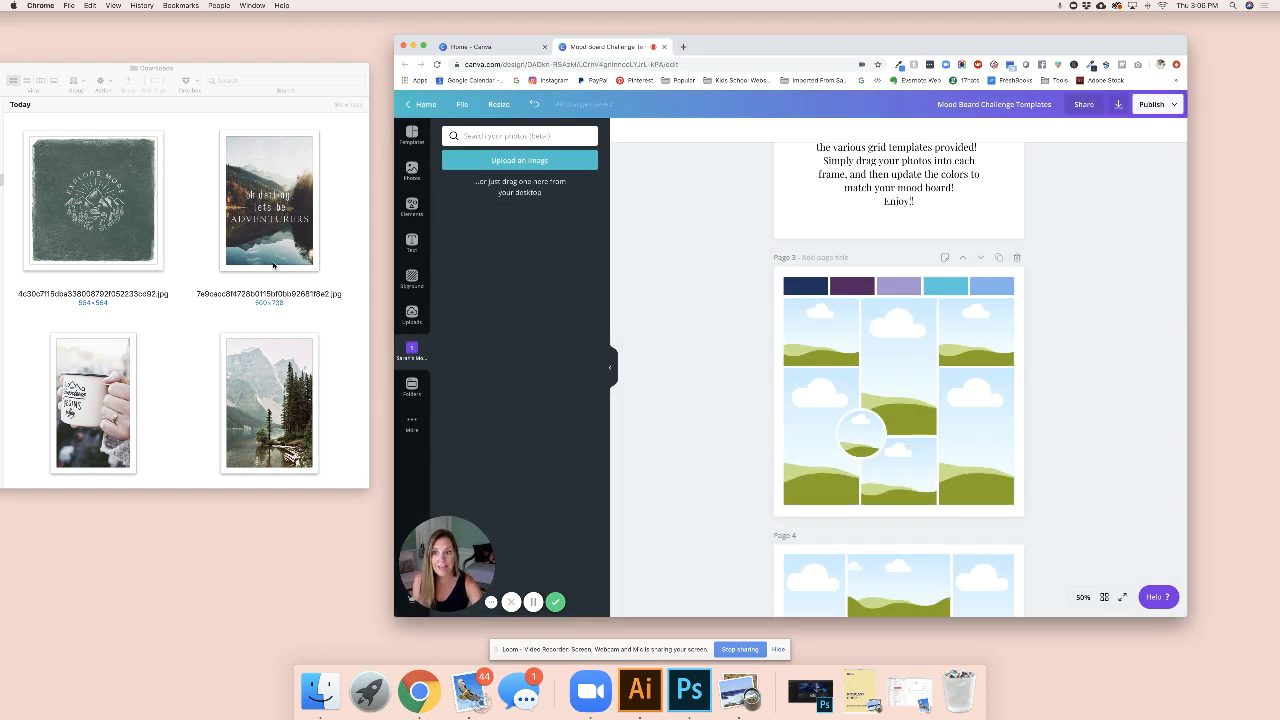
# Switch to the Finder Downloads window, select all ten of today's mood board photos and upload them into the new photo folder.
pyautogui.click(235, 74)
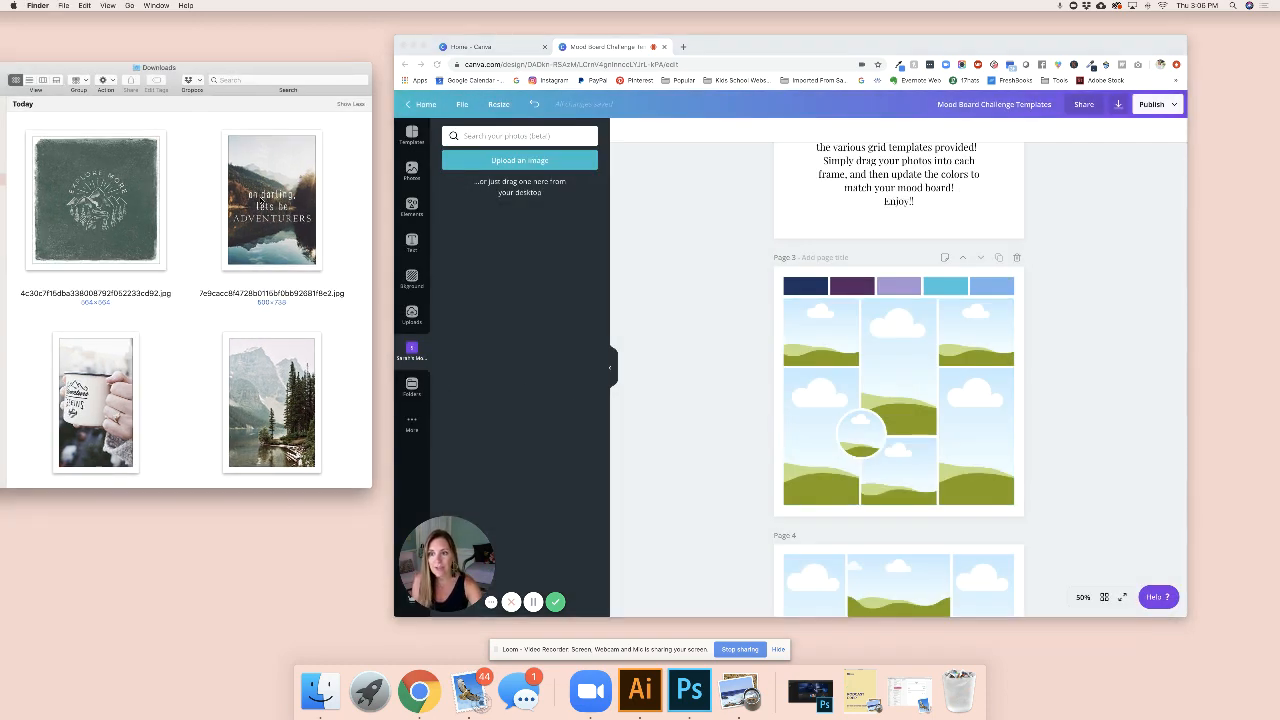
pyautogui.scroll(-10, 261, 204)
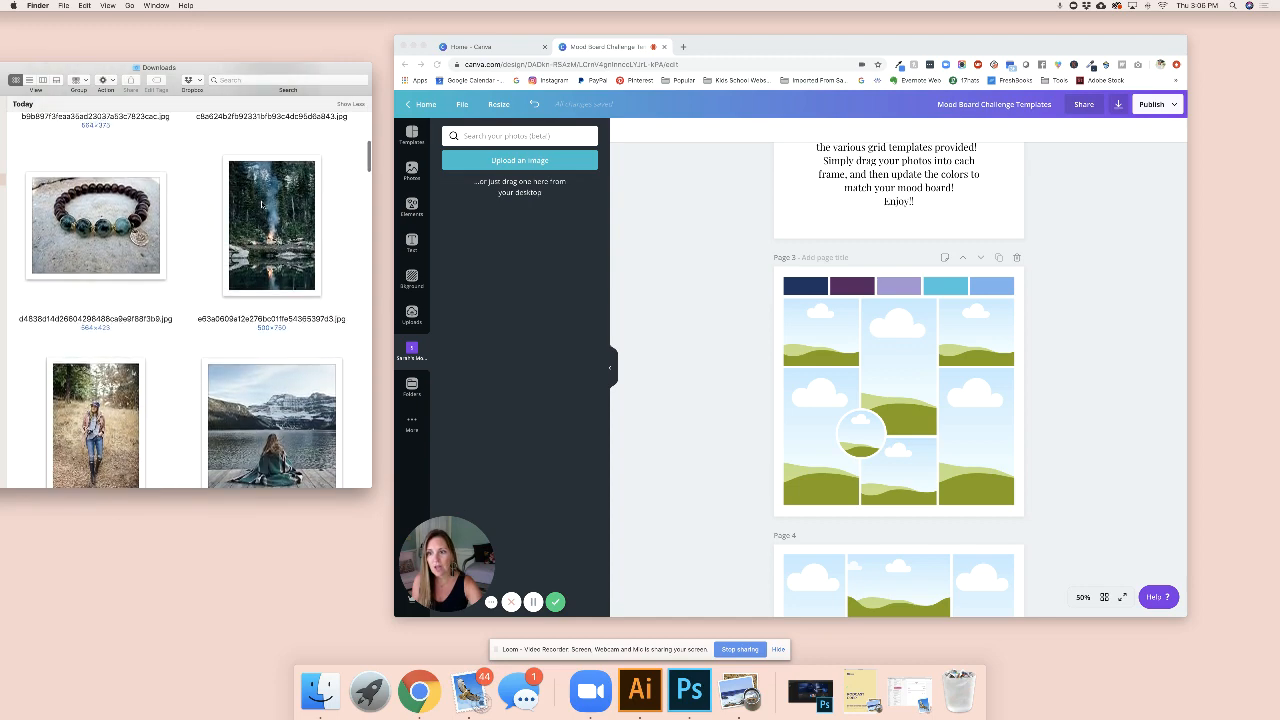
pyautogui.scroll(-5, 261, 204)
pyautogui.click(107, 200)
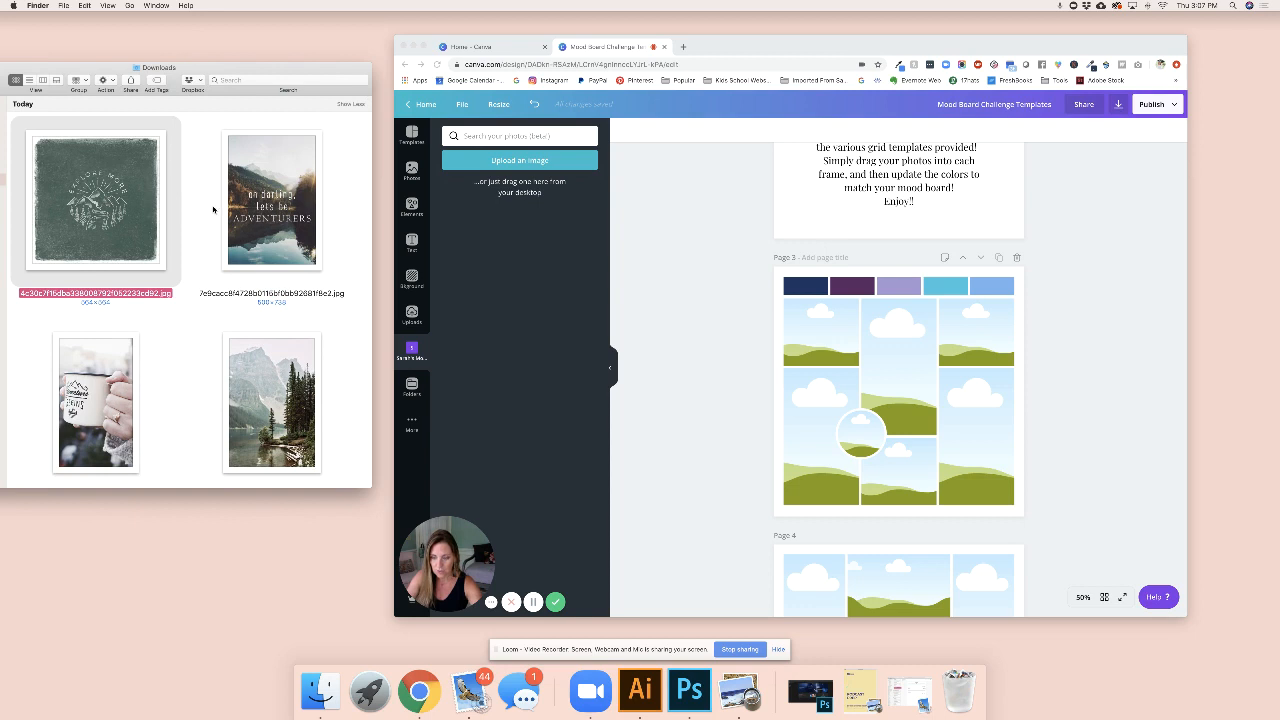
pyautogui.click(254, 206)
pyautogui.rightClick(254, 206)
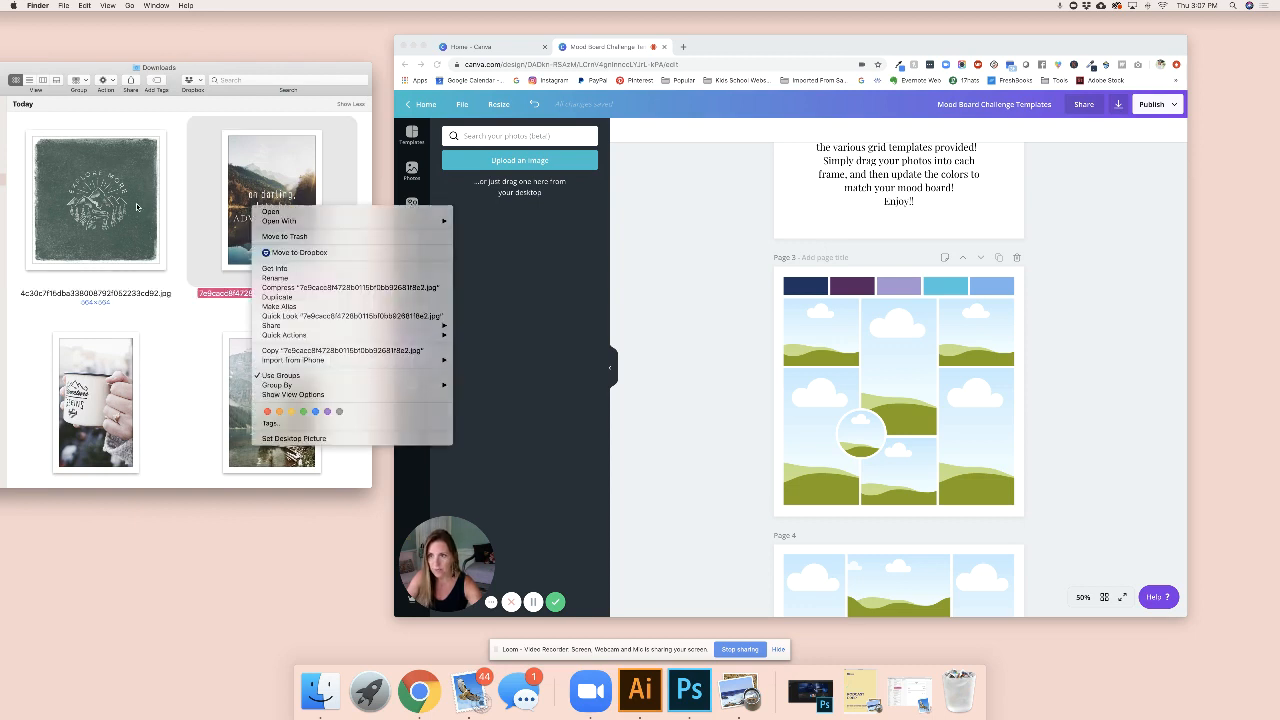
pyautogui.click(204, 209)
pyautogui.keyDown('super'); pyautogui.click(123, 206); pyautogui.keyUp('super')
pyautogui.keyDown('super'); pyautogui.click(130, 408); pyautogui.keyUp('super')
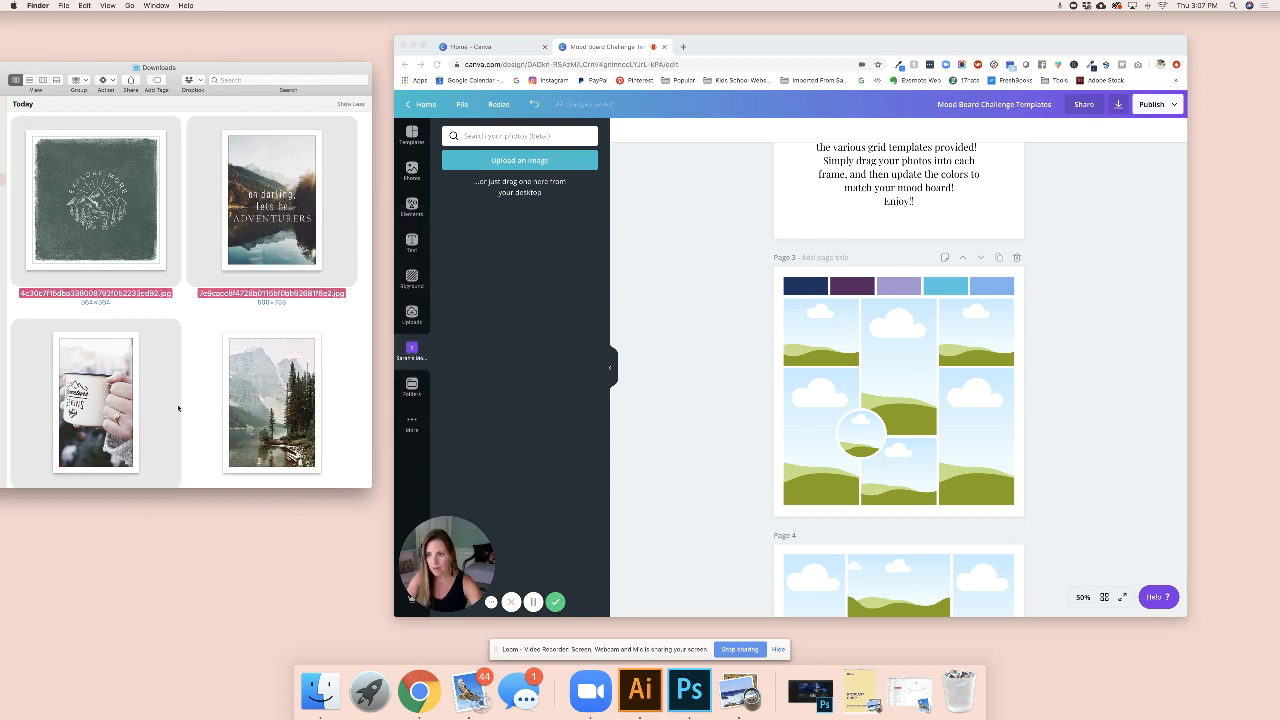
pyautogui.keyDown('super'); pyautogui.click(284, 398); pyautogui.keyUp('super')
pyautogui.scroll(-4, 284, 398)
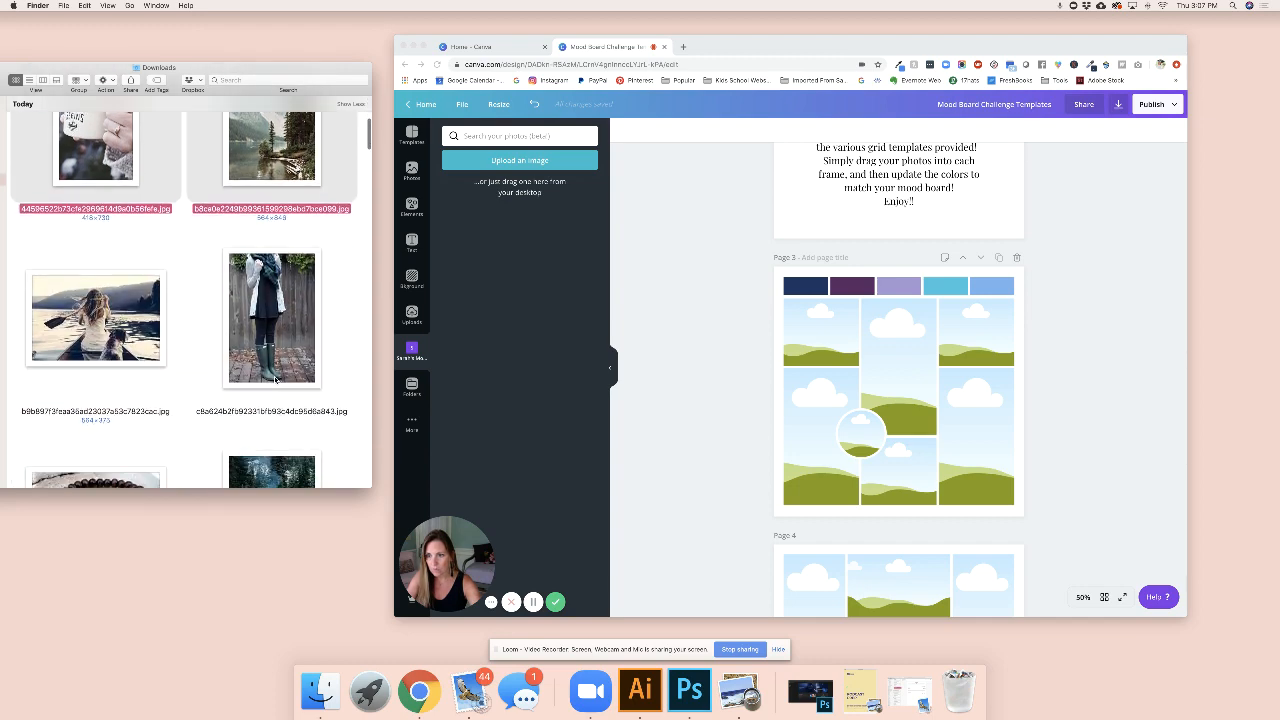
pyautogui.keyDown('super'); pyautogui.click(271, 318); pyautogui.keyUp('super')
pyautogui.keyDown('super'); pyautogui.click(140, 352); pyautogui.keyUp('super')
pyautogui.scroll(-3, 145, 377)
pyautogui.keyDown('super'); pyautogui.click(100, 370); pyautogui.keyUp('super')
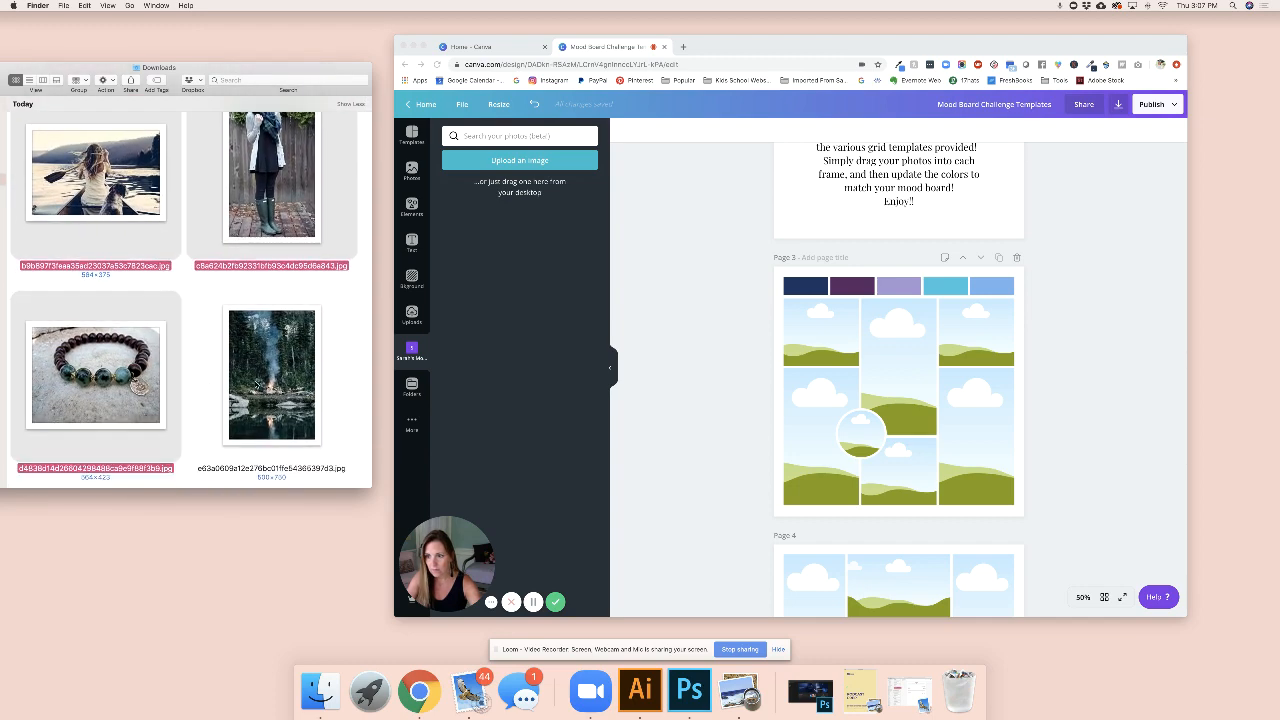
pyautogui.keyDown('super'); pyautogui.click(256, 386); pyautogui.keyUp('super')
pyautogui.scroll(-3, 257, 385)
pyautogui.keyDown('super'); pyautogui.click(256, 386); pyautogui.keyUp('super')
pyautogui.keyDown('super'); pyautogui.click(118, 380); pyautogui.keyUp('super')
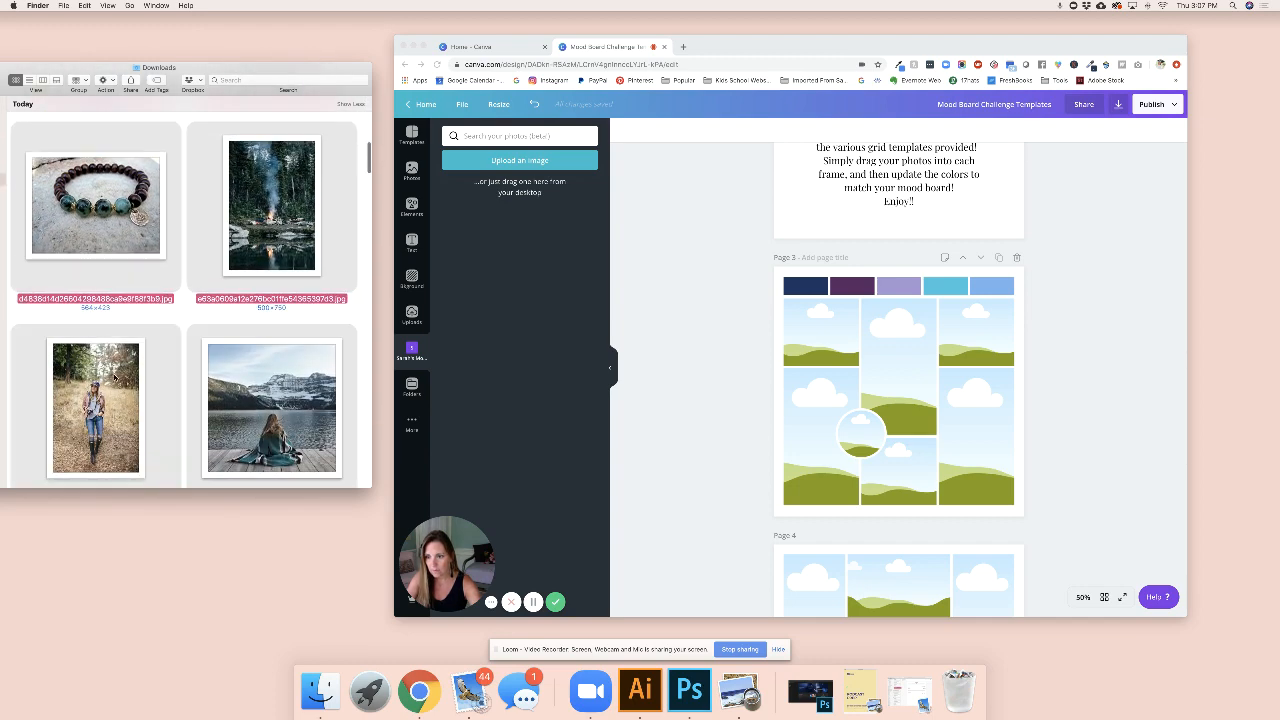
pyautogui.moveTo(118, 380); pyautogui.dragTo(470, 370)
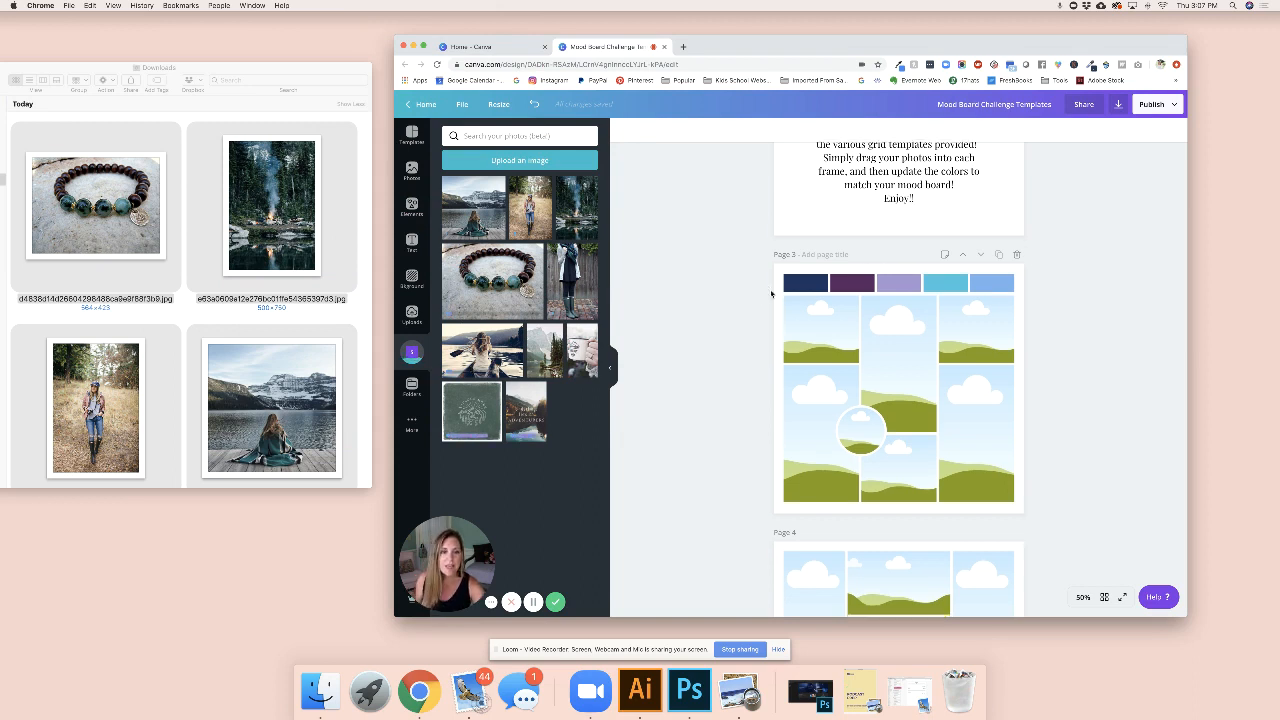
# Set the page zoom to 75% and compare the mood board layouts on pages 3 to 5.
pyautogui.scroll(-2, 800, 366)
pyautogui.click(1083, 597)
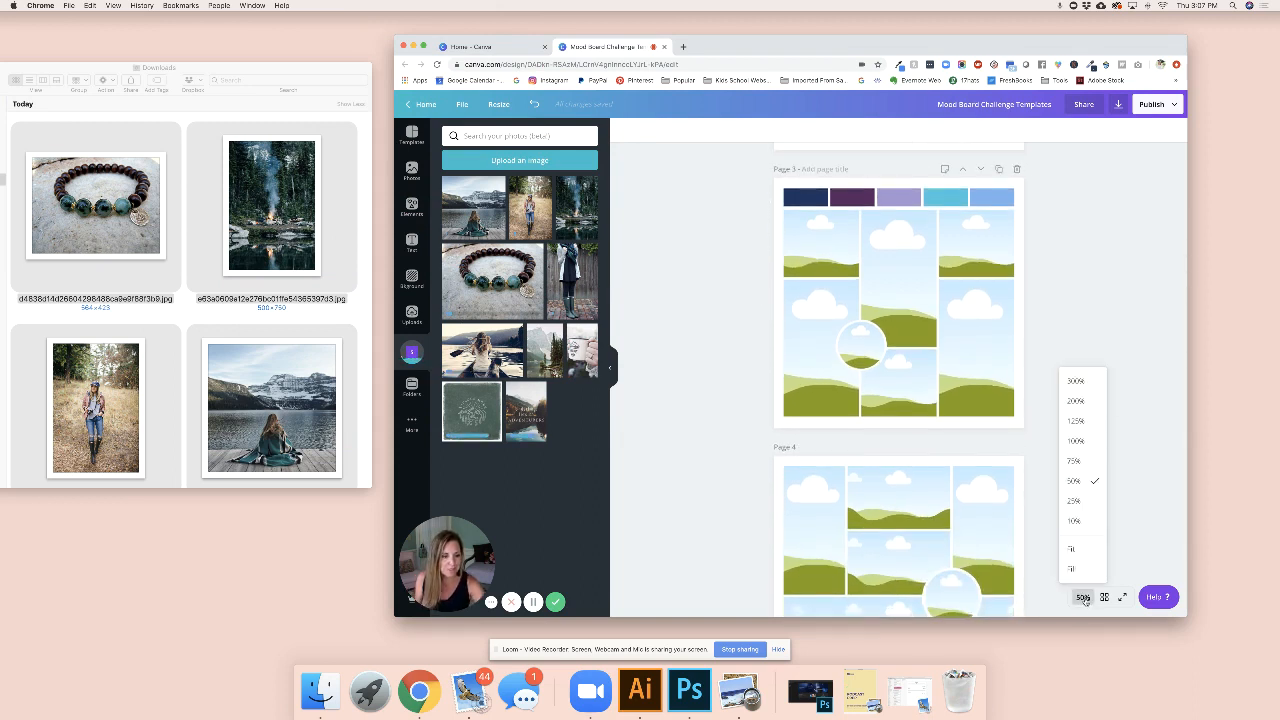
pyautogui.click(1078, 461)
pyautogui.scroll(2, 1084, 462)
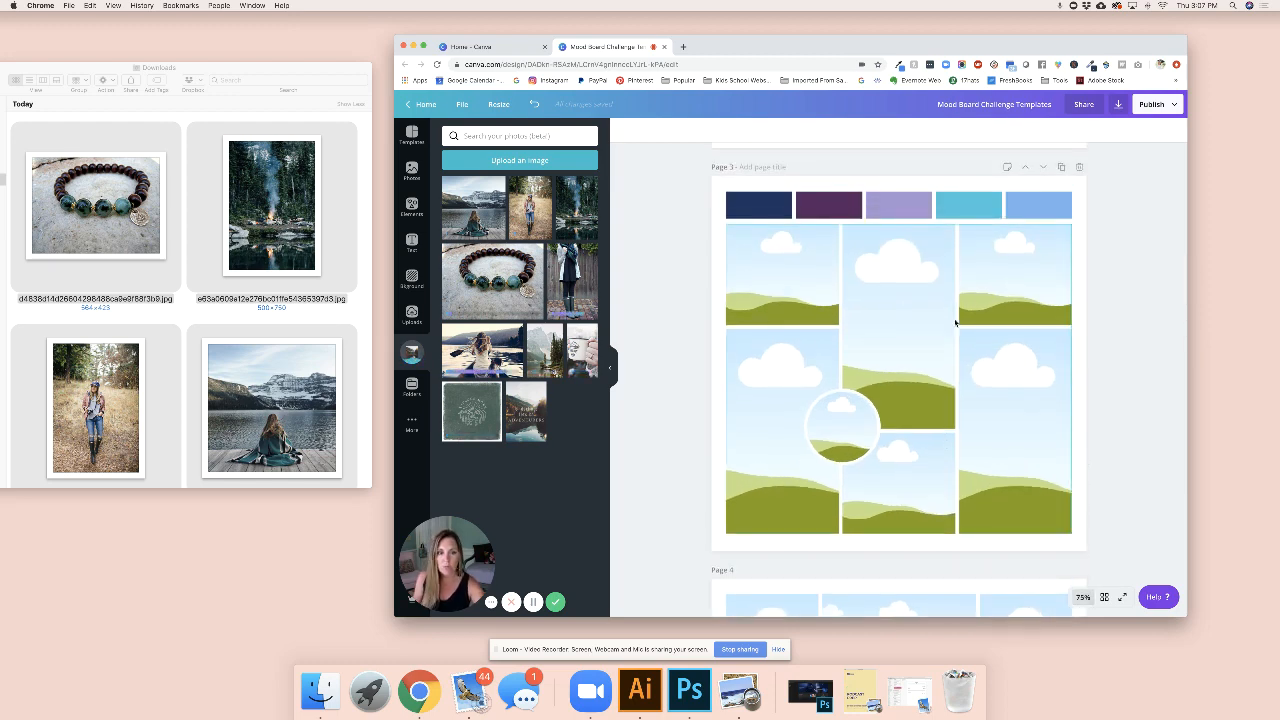
pyautogui.scroll(-8, 947, 410)
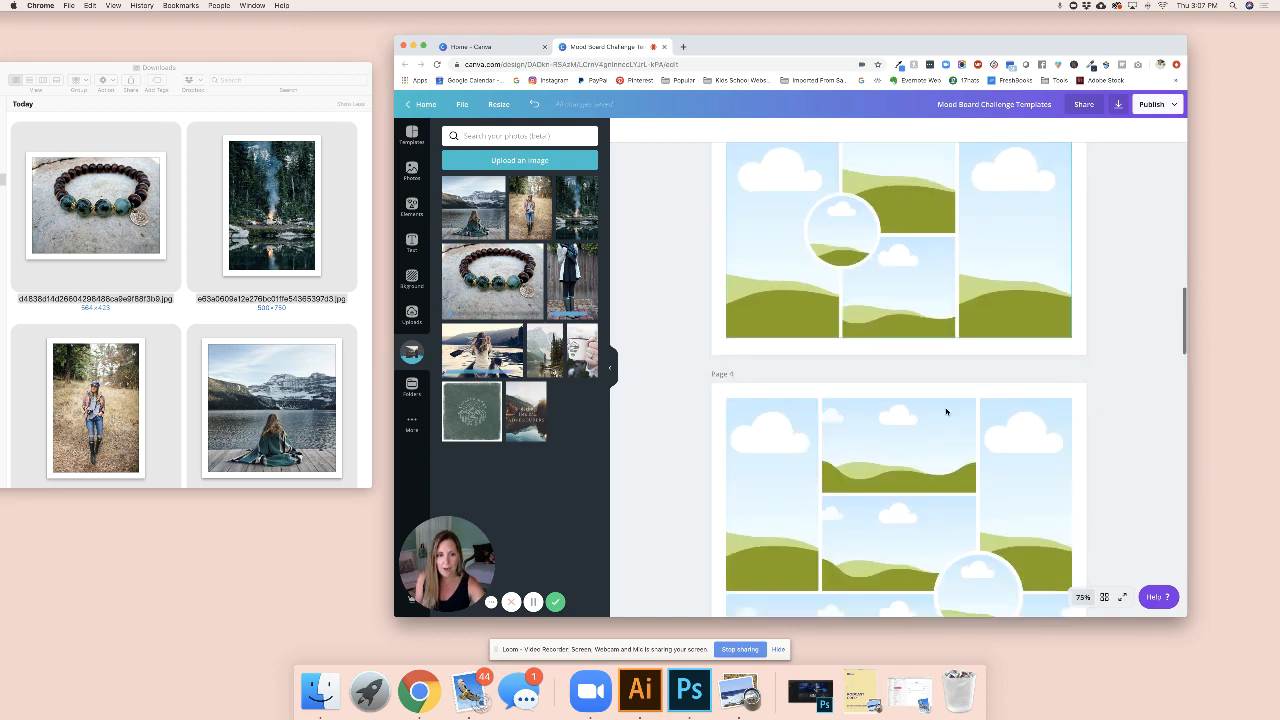
pyautogui.scroll(-6, 947, 410)
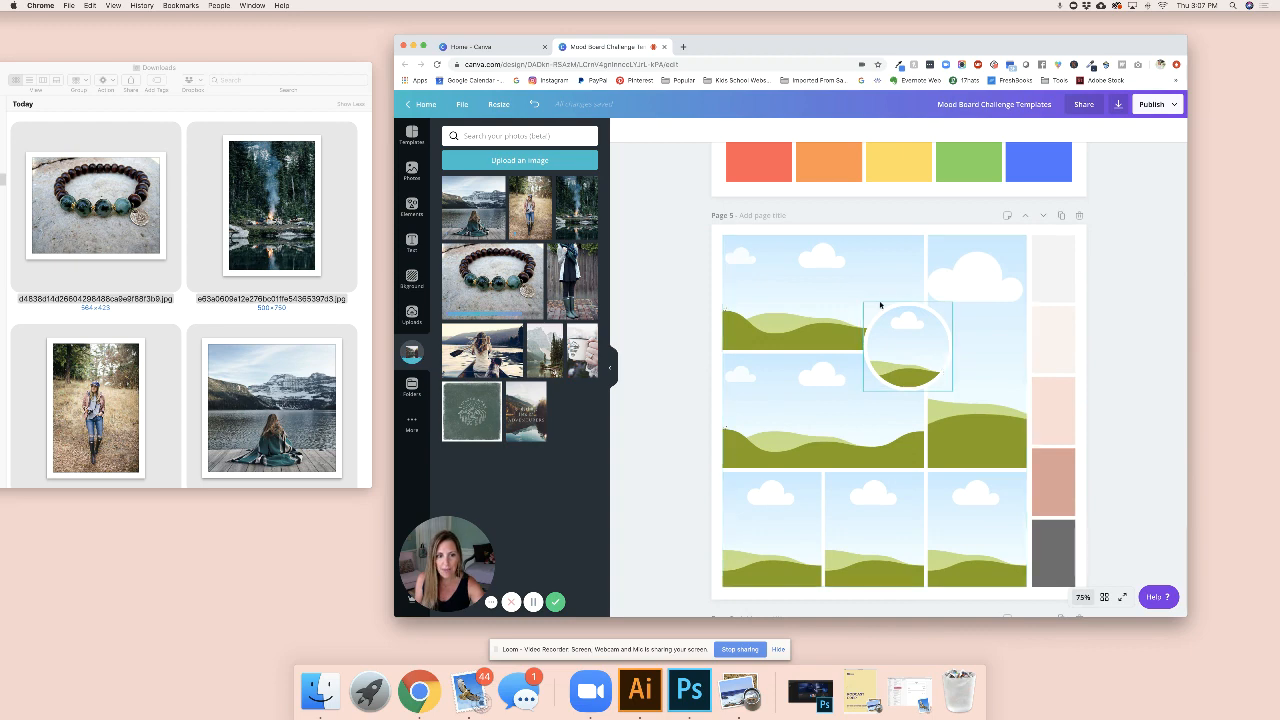
pyautogui.scroll(-2, 817, 358)
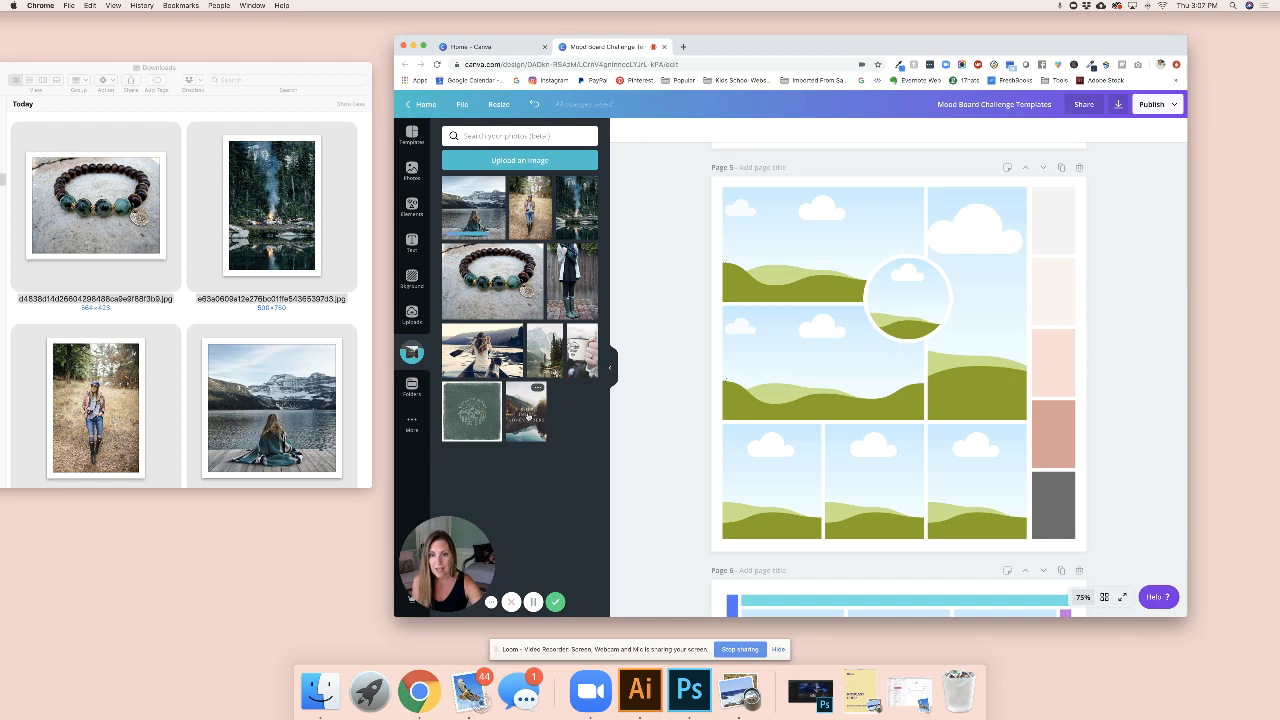
# On page 5, place the adventurers quote photo in the bottom-left cell and the lakeside photo in the top wide cell, shifted up within its frame.
pyautogui.moveTo(524, 422); pyautogui.dragTo(732, 458)
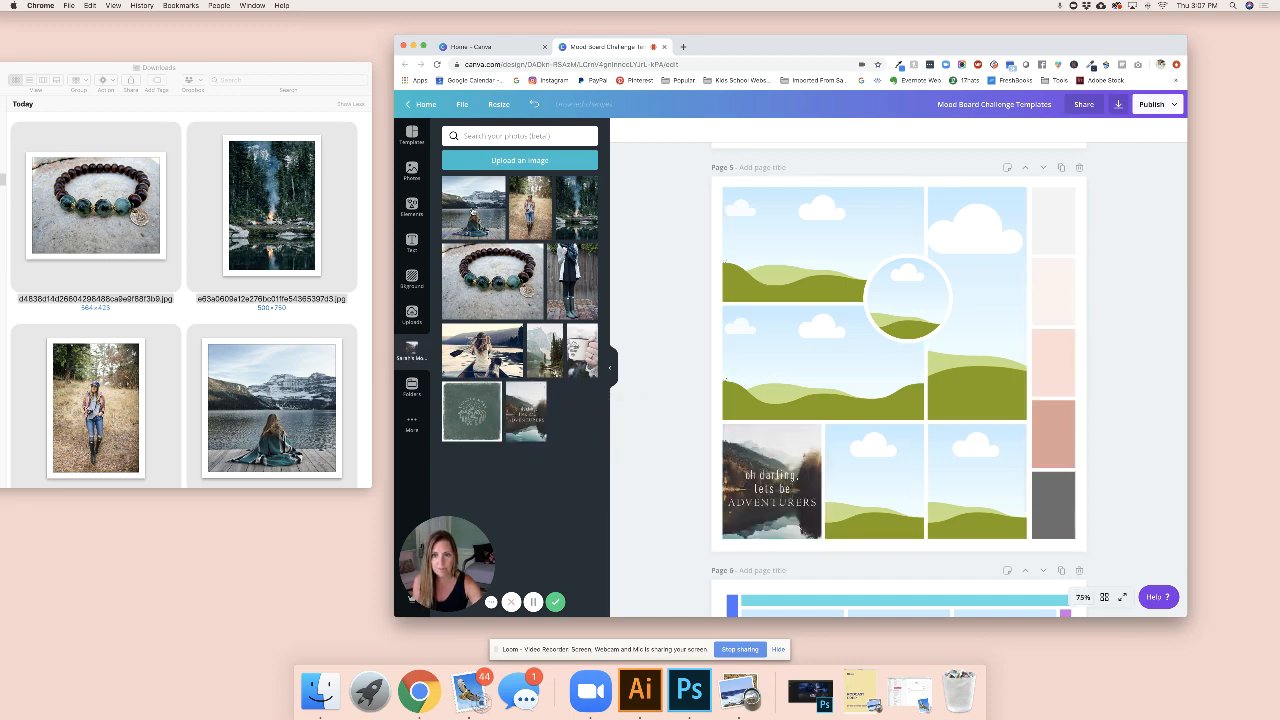
pyautogui.moveTo(470, 215); pyautogui.dragTo(730, 237)
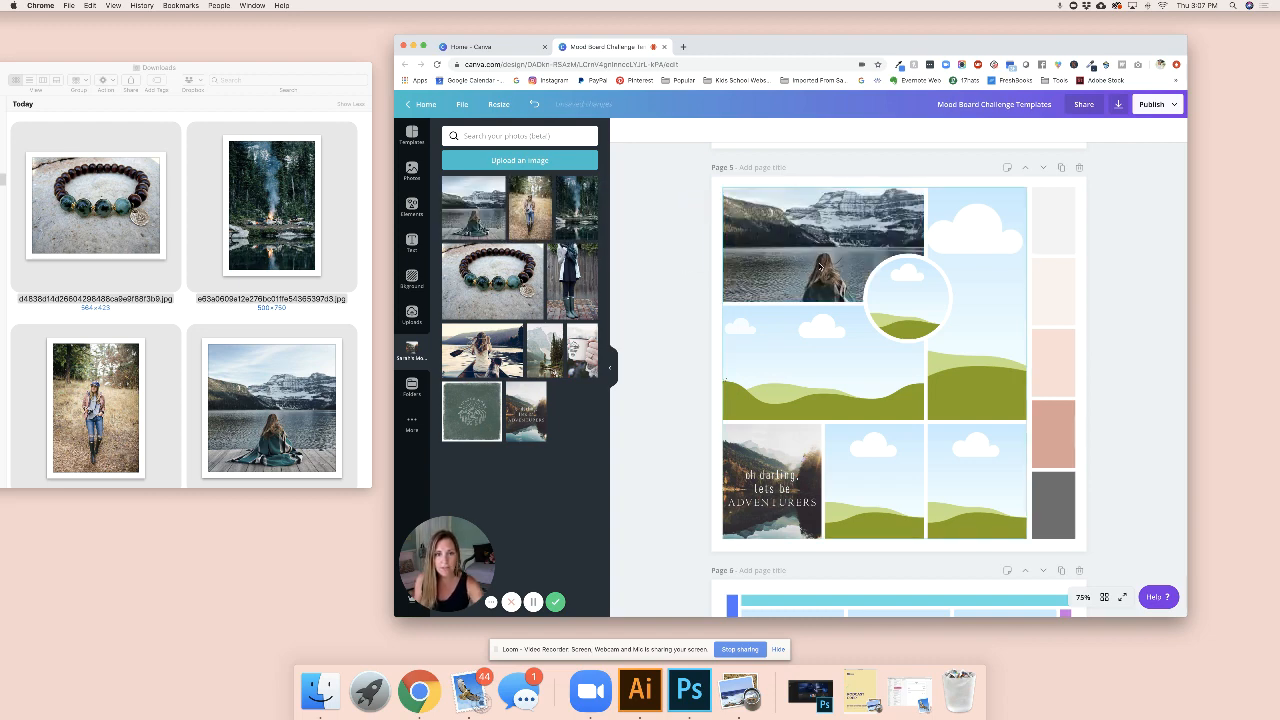
pyautogui.doubleClick(826, 275)
pyautogui.moveTo(838, 254); pyautogui.dragTo(836, 232)
pyautogui.click(645, 130)
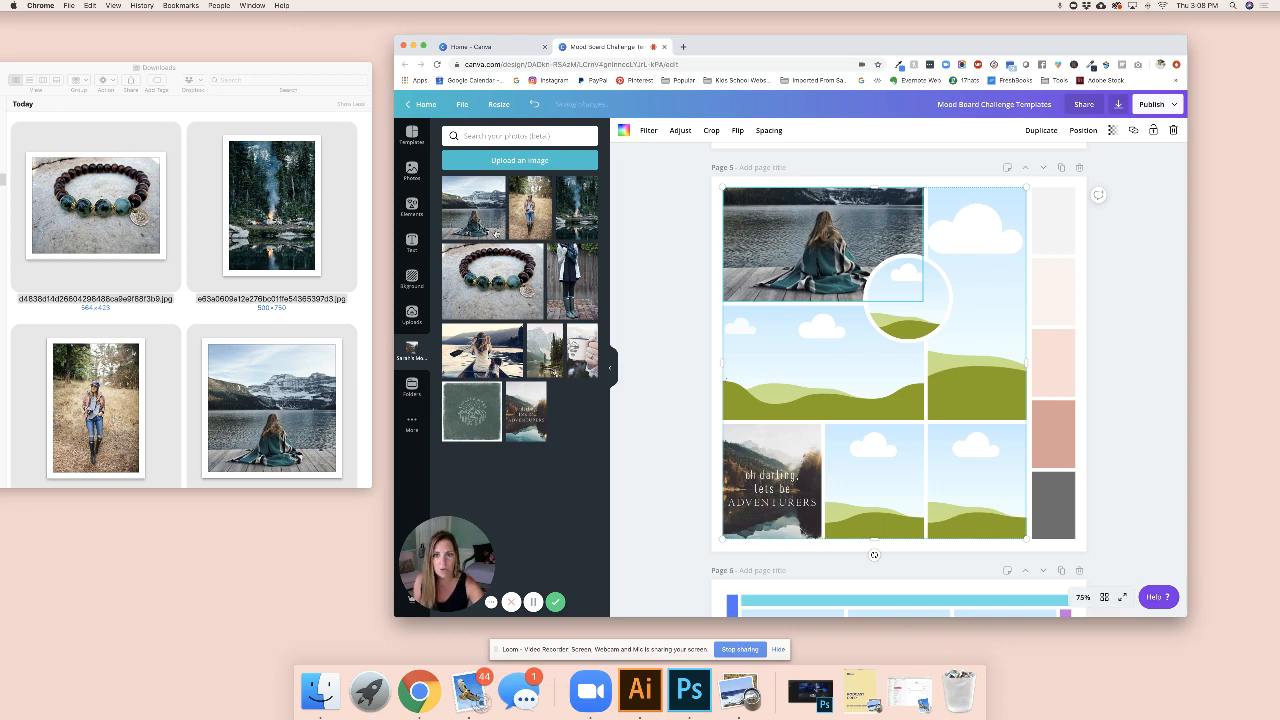
# Place the lakeside photo in the bottom-right grid cell and the boots outfit photo in the tall cell, shifted right within its frame.
pyautogui.moveTo(475, 220); pyautogui.dragTo(572, 272)
pyautogui.moveTo(470, 205); pyautogui.dragTo(951, 478)
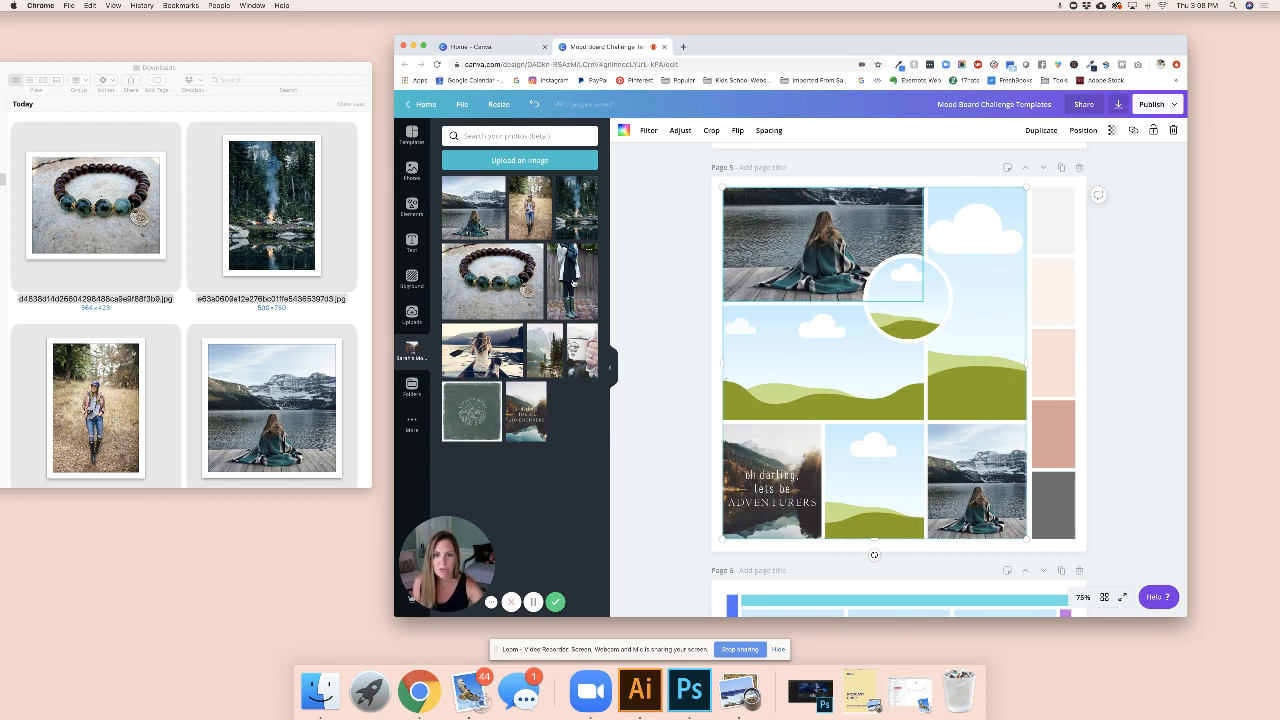
pyautogui.moveTo(572, 284); pyautogui.dragTo(988, 308)
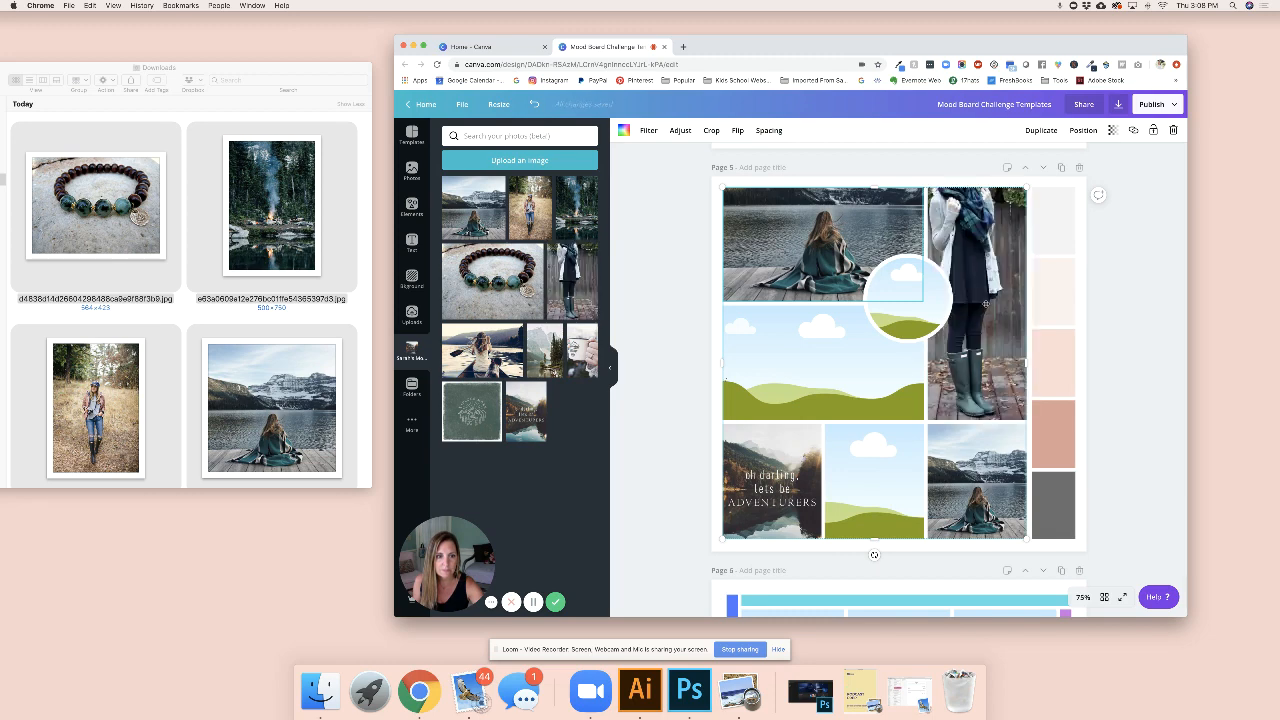
pyautogui.doubleClick(988, 308)
pyautogui.moveTo(993, 302); pyautogui.dragTo(996, 302)
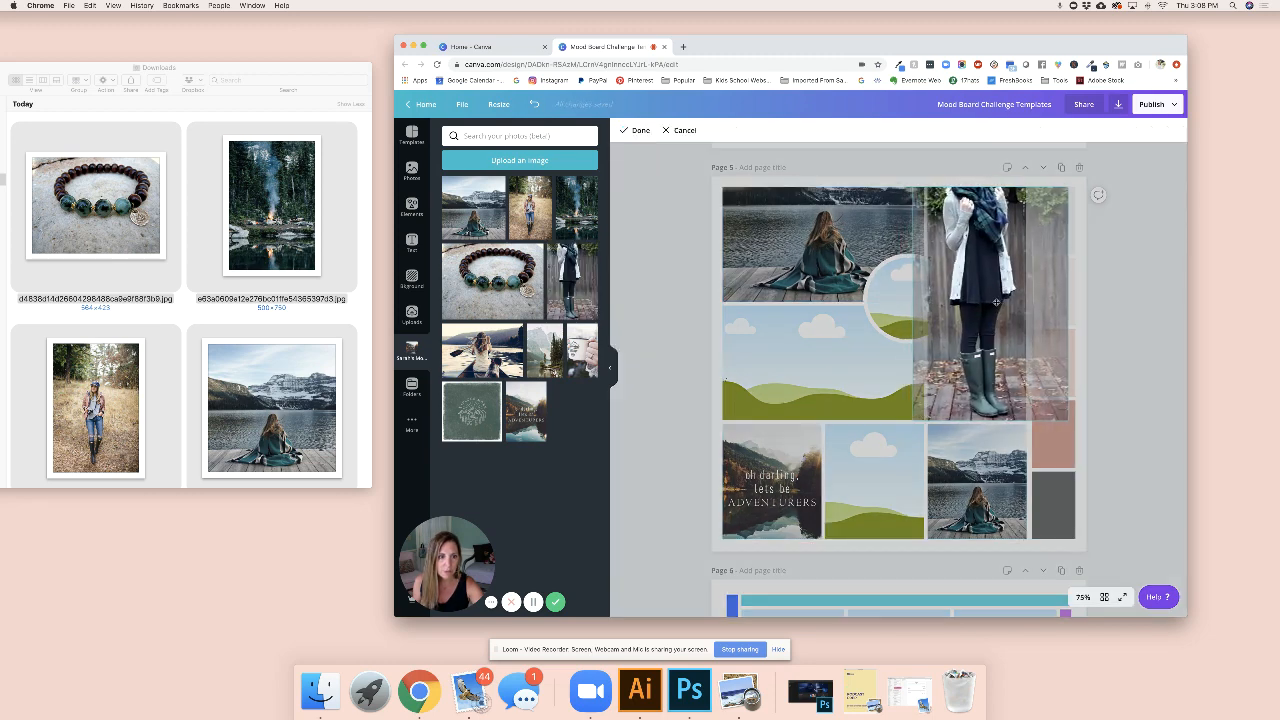
pyautogui.click(711, 157)
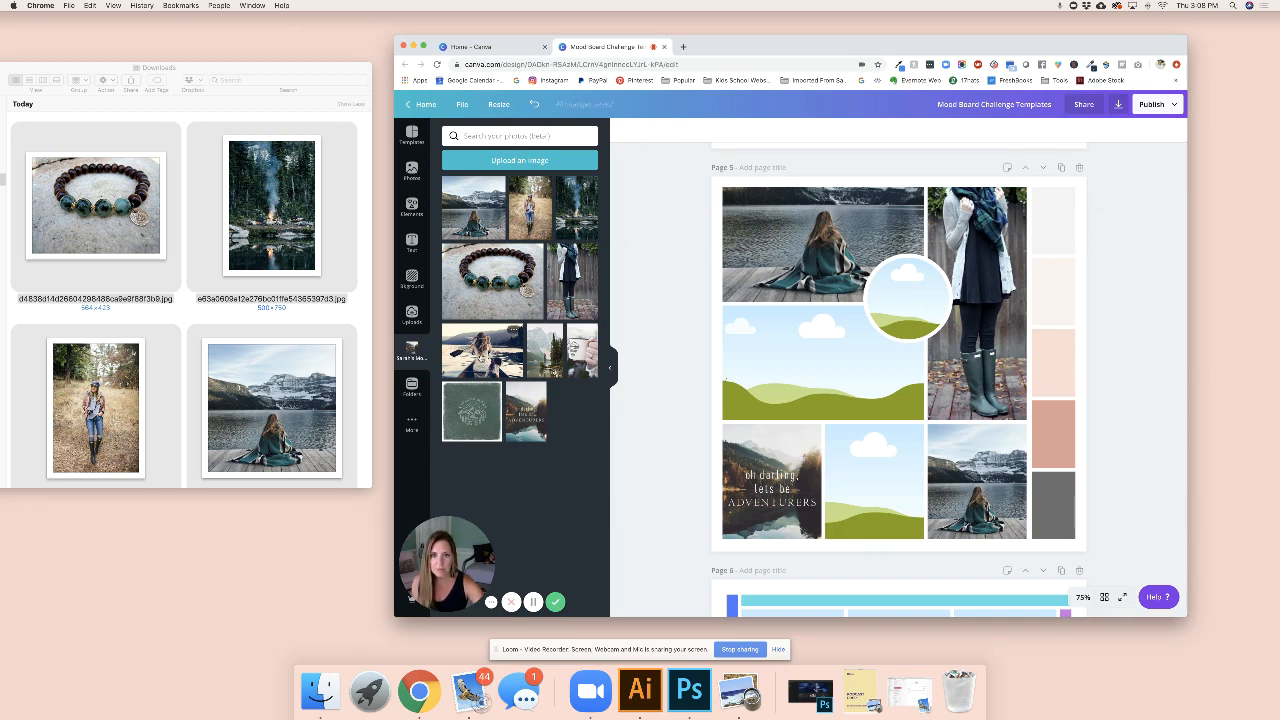
# Fill the middle wide cell with the canoe photo, the bottom-right cell with the mug photo and the top wide cell with the campfire photo.
pyautogui.moveTo(492, 352); pyautogui.dragTo(766, 358)
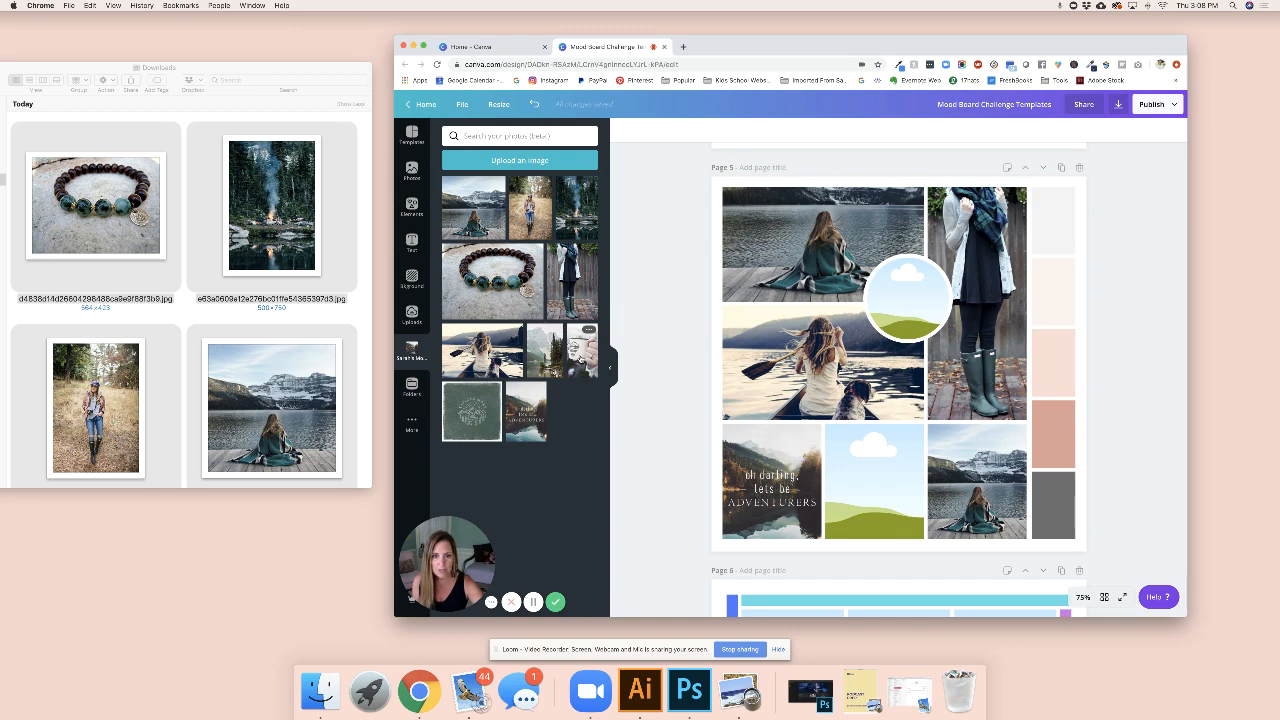
pyautogui.moveTo(580, 352); pyautogui.dragTo(966, 464)
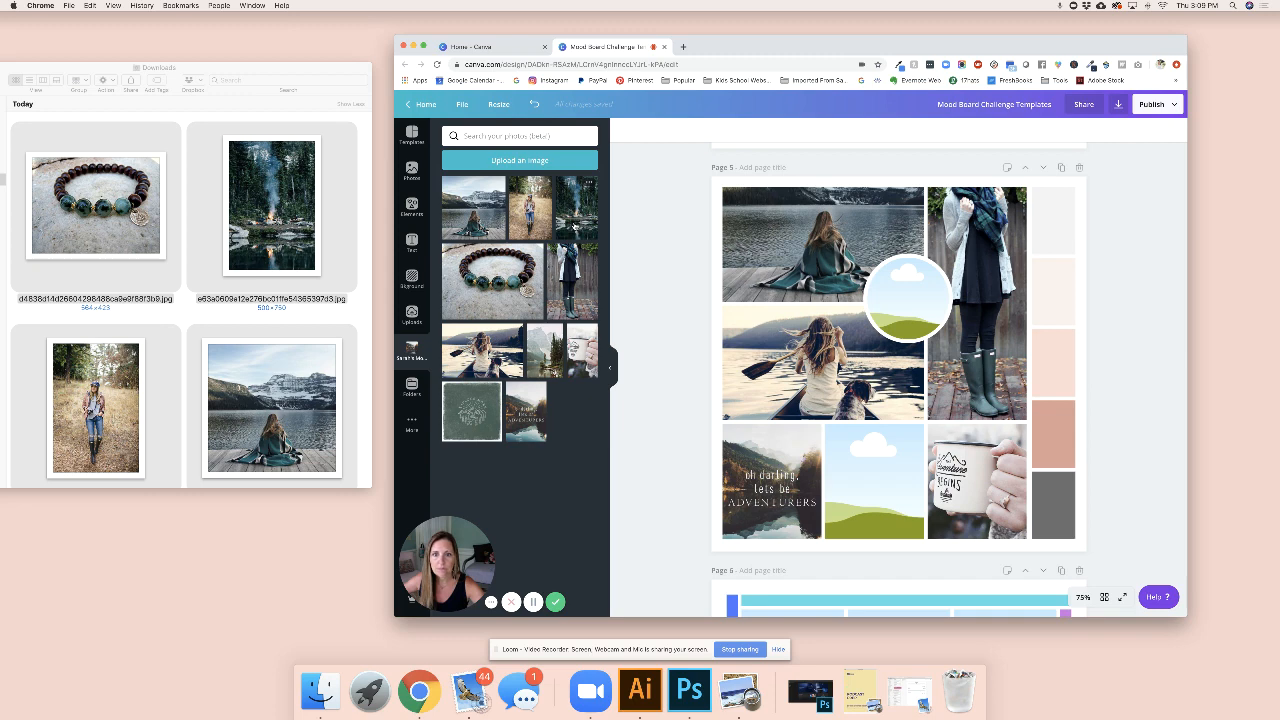
pyautogui.moveTo(576, 229); pyautogui.dragTo(778, 243)
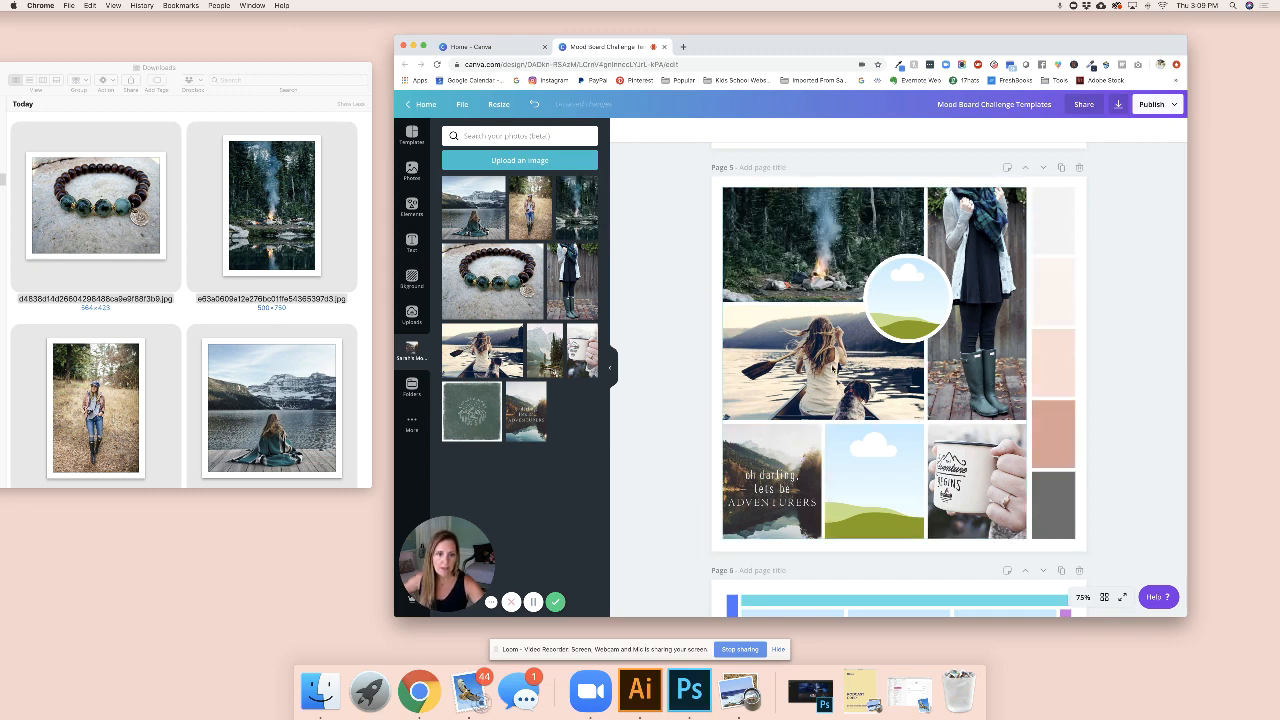
pyautogui.moveTo(524, 416); pyautogui.dragTo(772, 478)
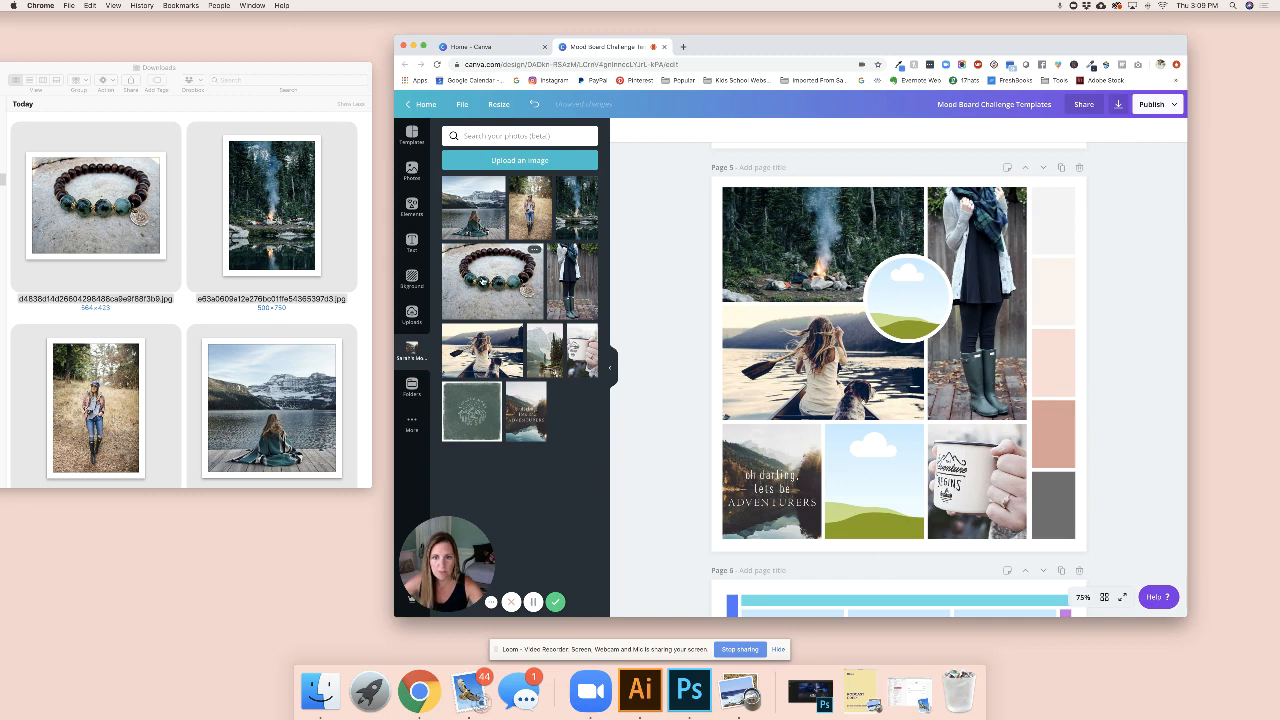
# Place the bracelet photo in the middle wide cell, enlarged and shifted down in its frame, and put the canoe photo in the top wide cell.
pyautogui.moveTo(483, 282); pyautogui.dragTo(836, 384)
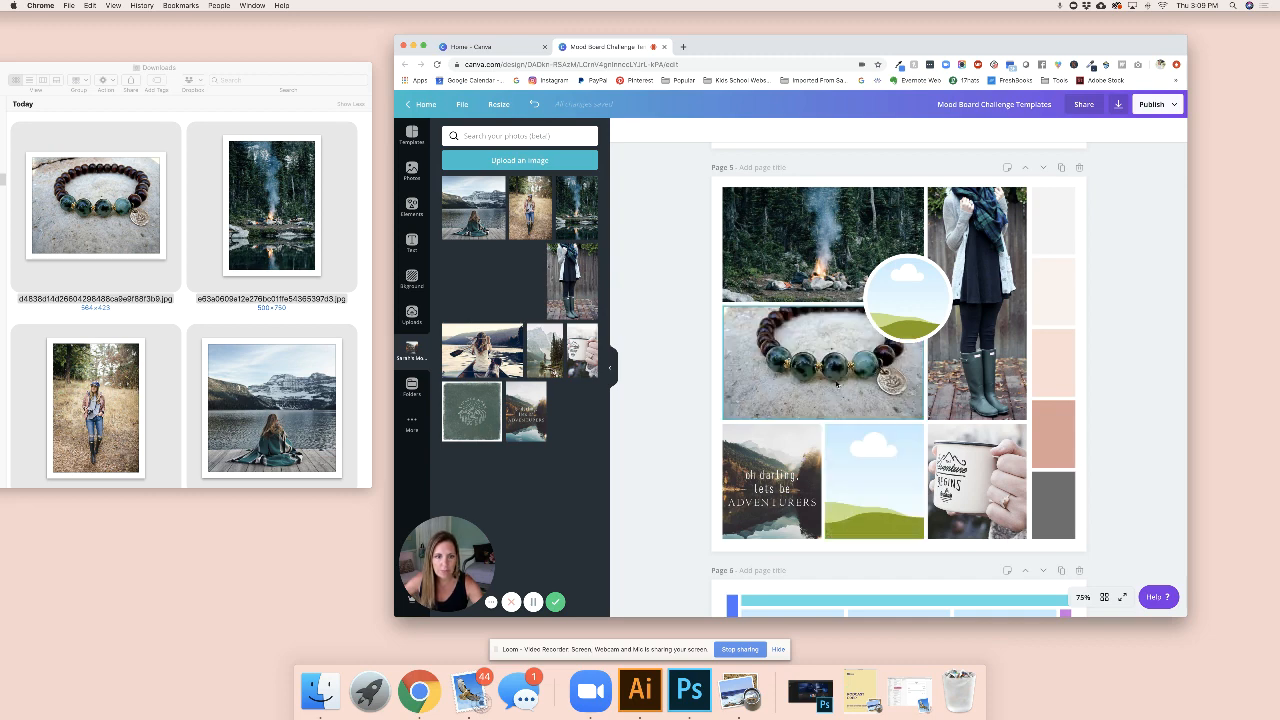
pyautogui.doubleClick(836, 380)
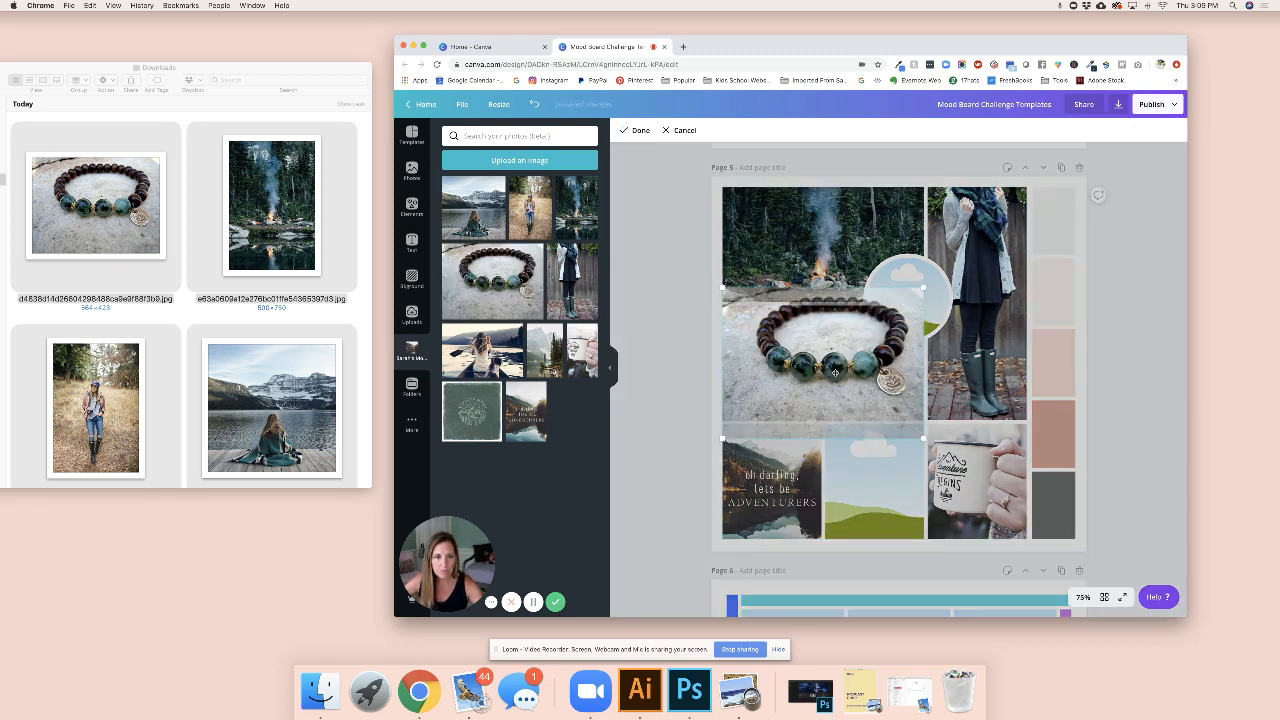
pyautogui.moveTo(836, 372); pyautogui.dragTo(833, 392)
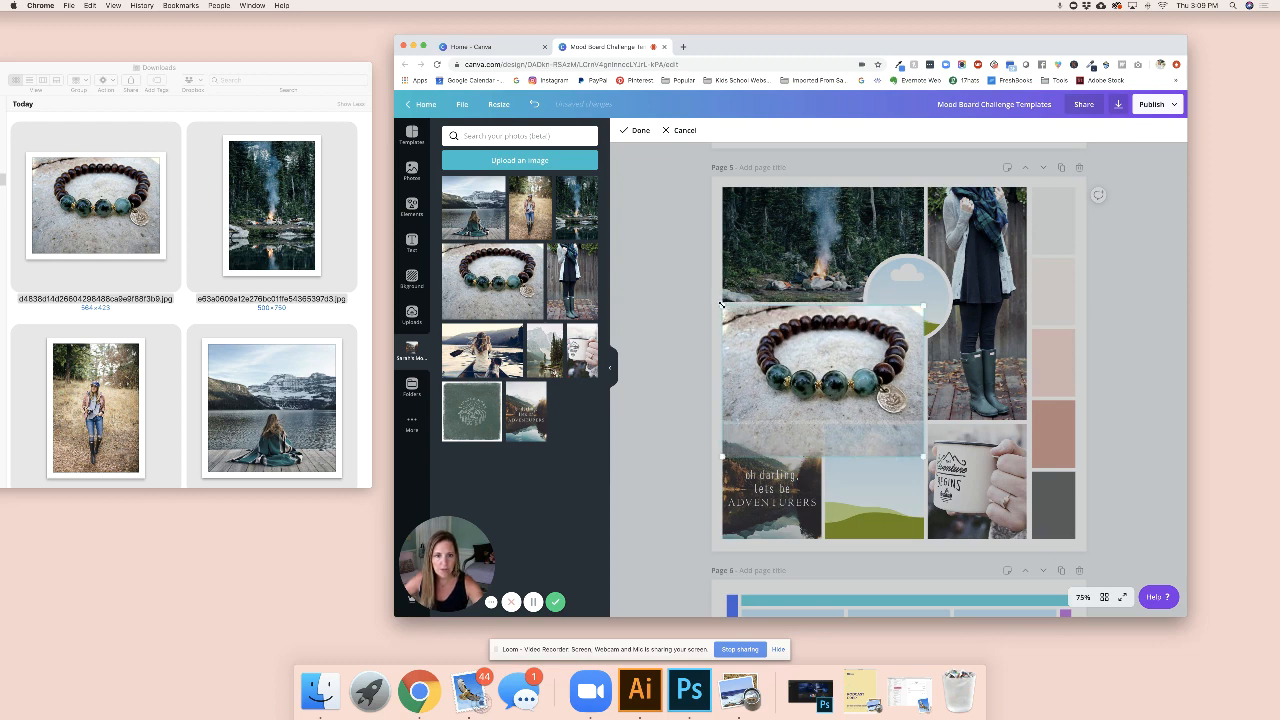
pyautogui.moveTo(721, 306); pyautogui.dragTo(686, 287)
pyautogui.moveTo(830, 322); pyautogui.dragTo(817, 346)
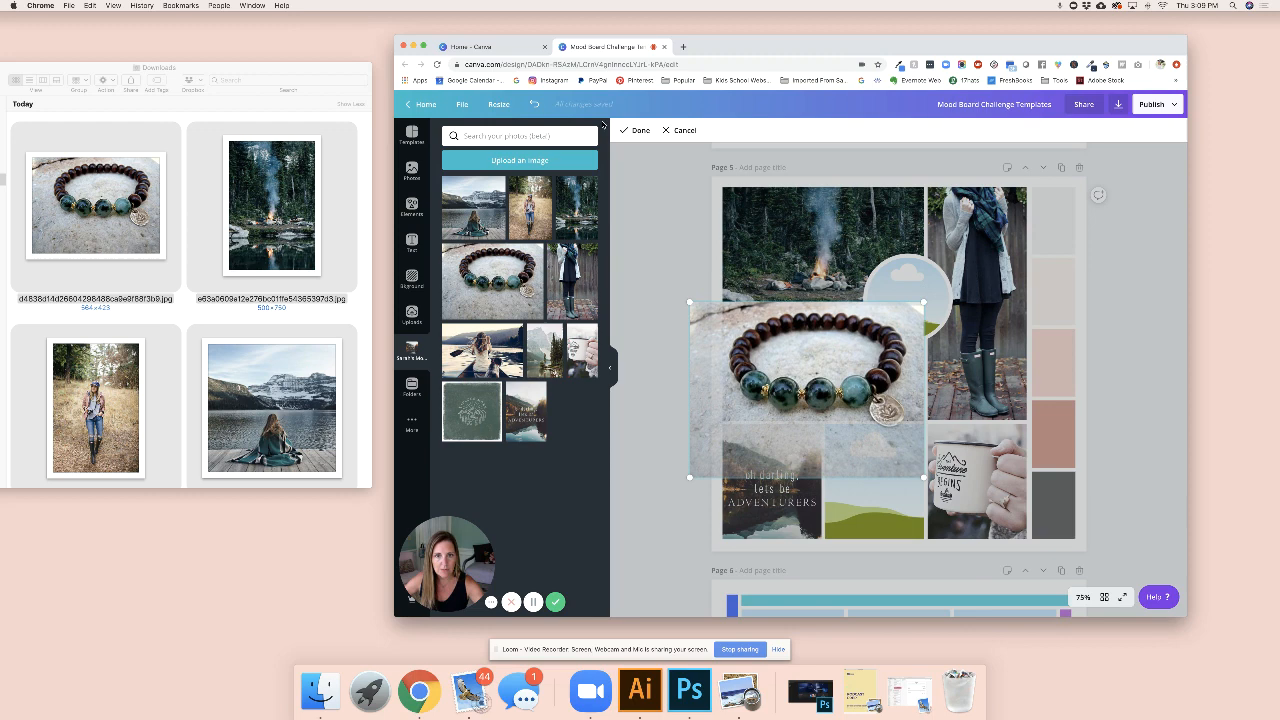
pyautogui.click(632, 130)
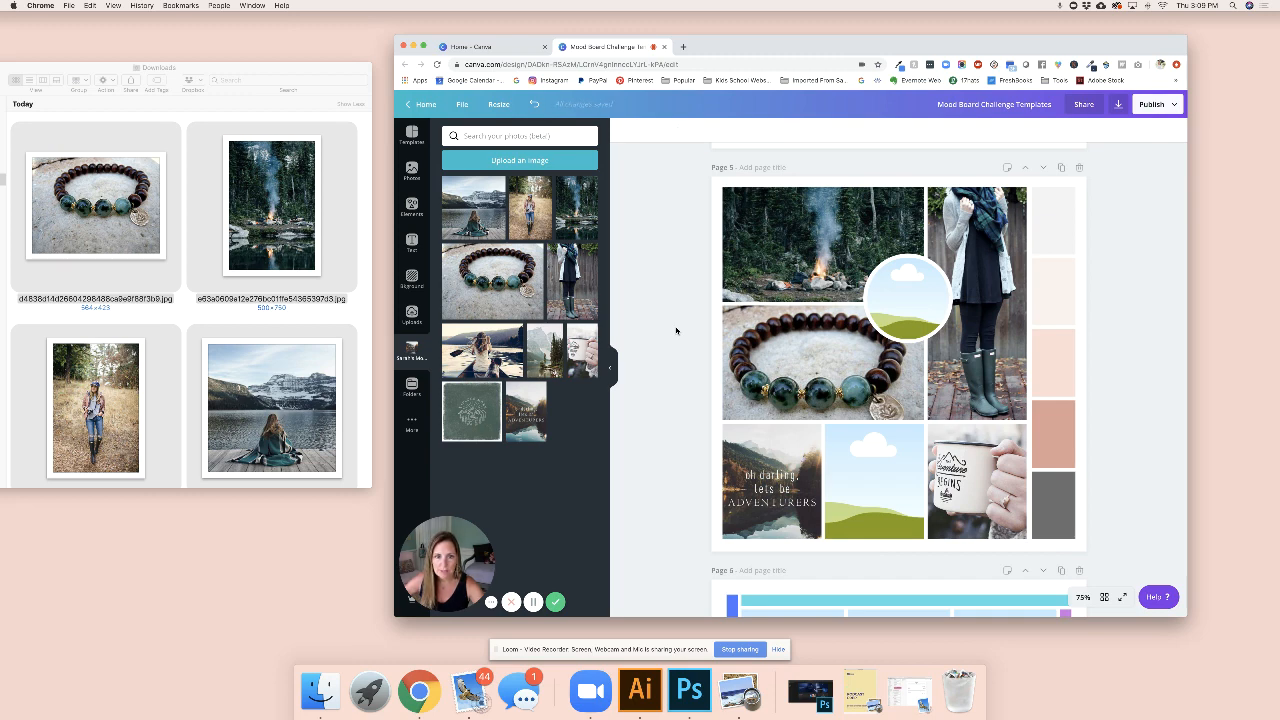
pyautogui.moveTo(496, 350); pyautogui.dragTo(758, 259)
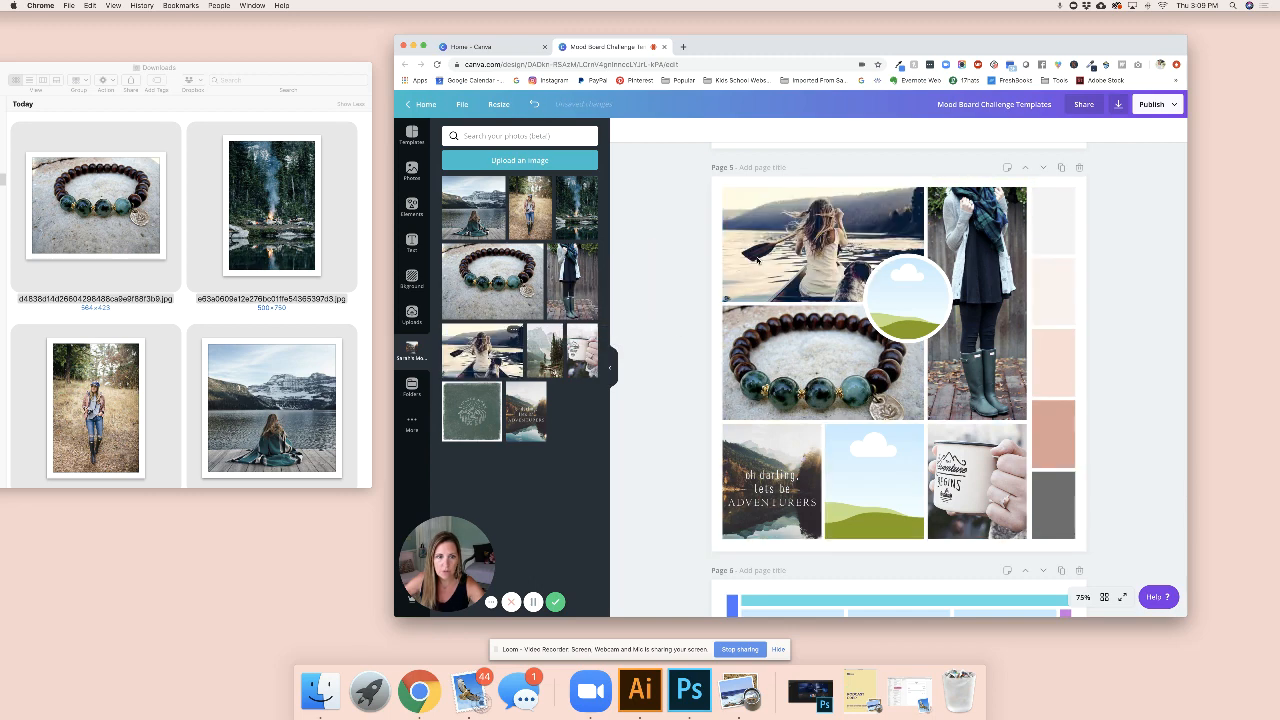
# Place the lakeside photo in the bottom middle cell and the Explore More badge in the circle, centred within its frame.
pyautogui.moveTo(494, 190); pyautogui.dragTo(870, 472)
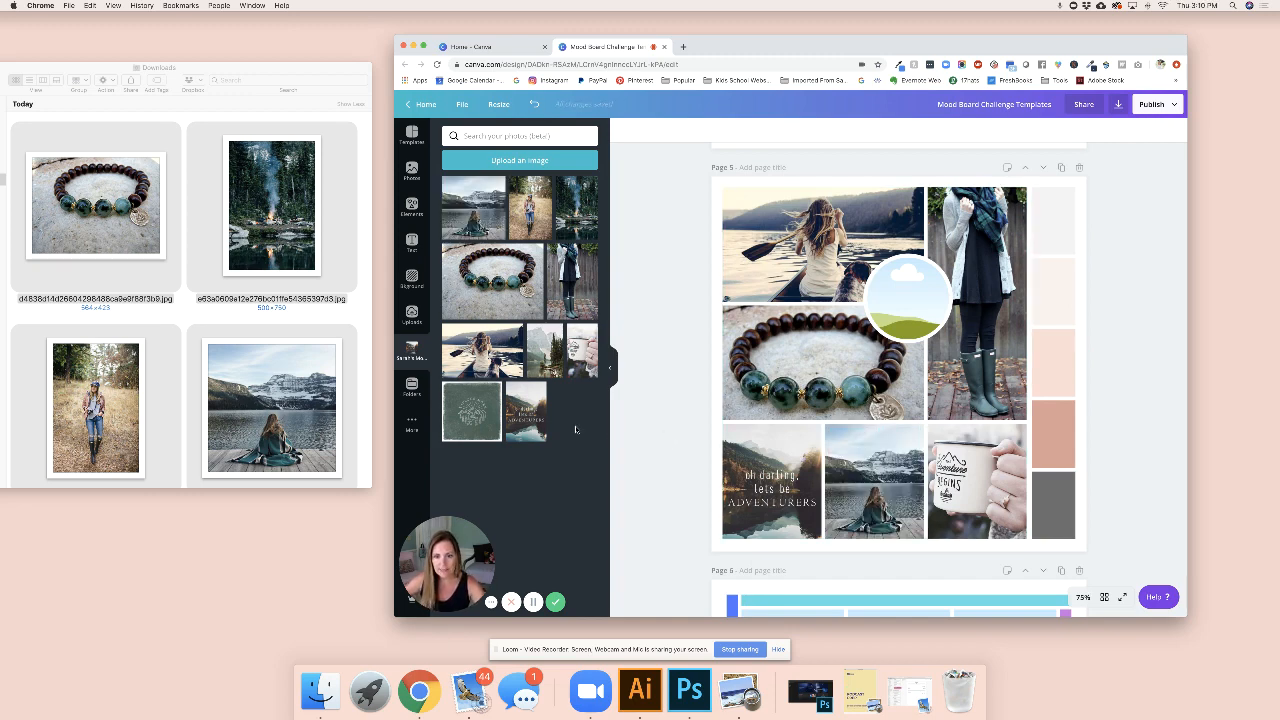
pyautogui.moveTo(472, 424); pyautogui.dragTo(910, 298)
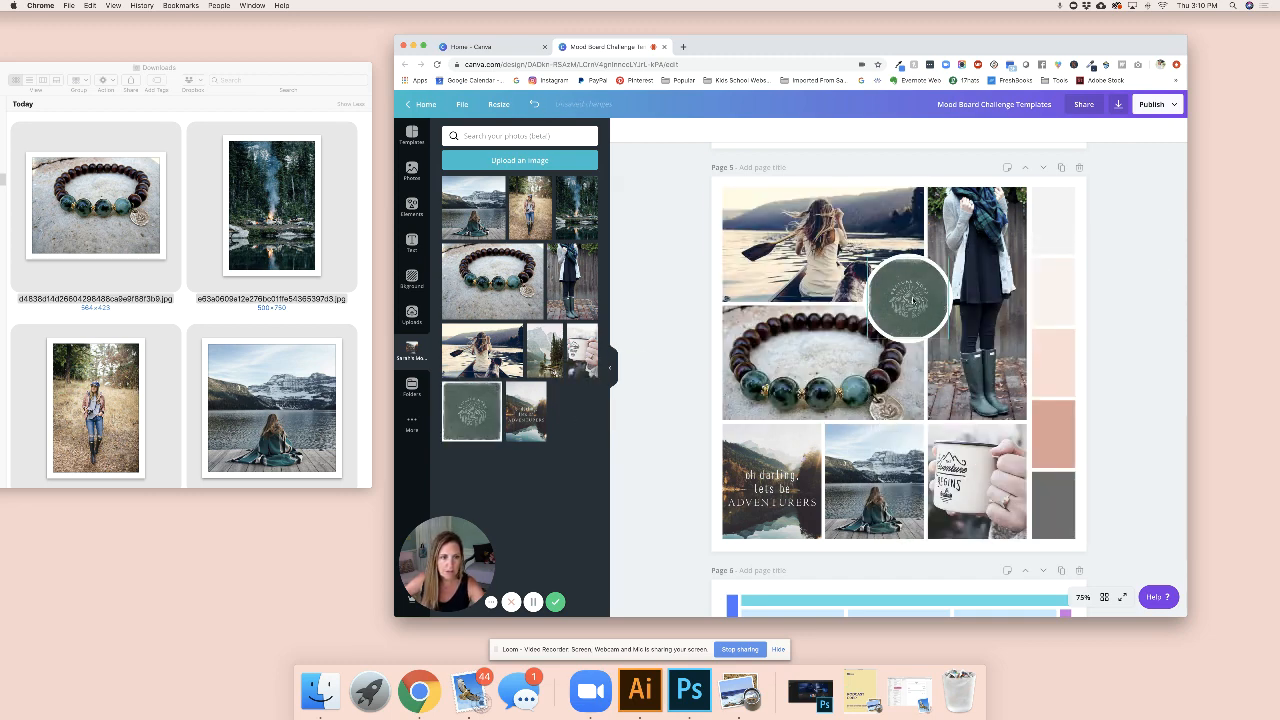
pyautogui.doubleClick(912, 300)
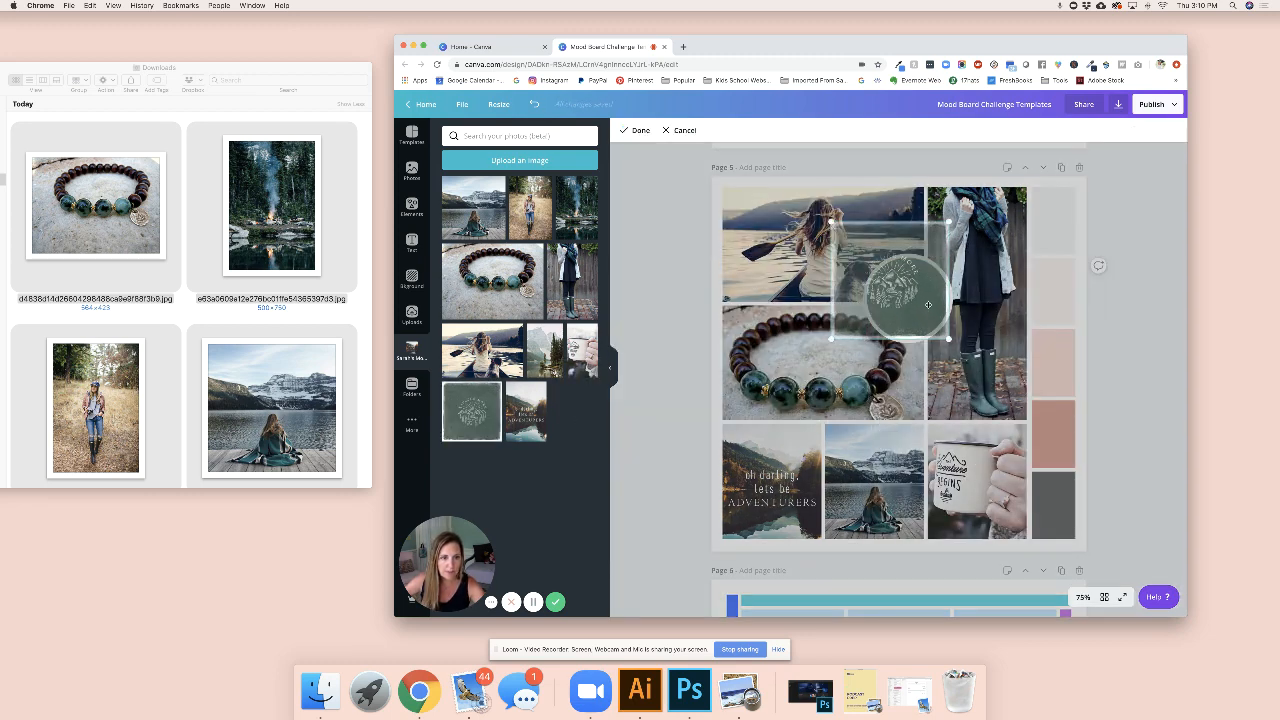
pyautogui.moveTo(928, 305); pyautogui.dragTo(926, 314)
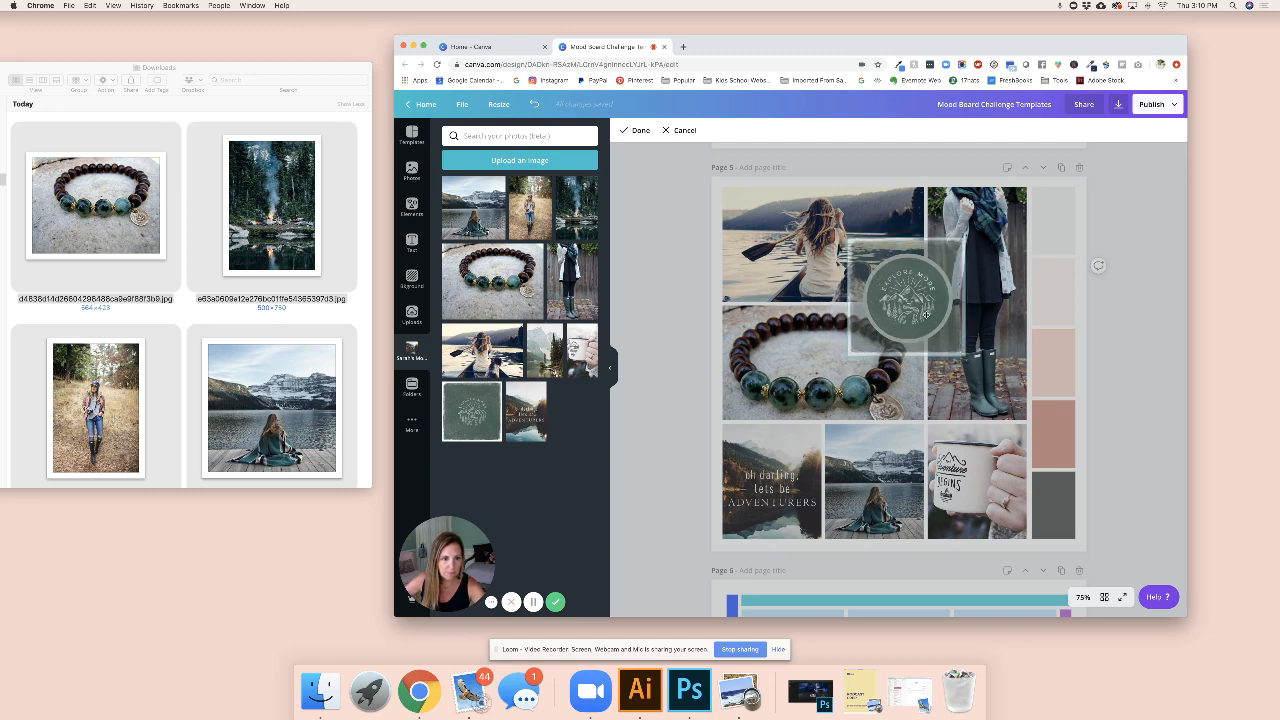
pyautogui.click(640, 131)
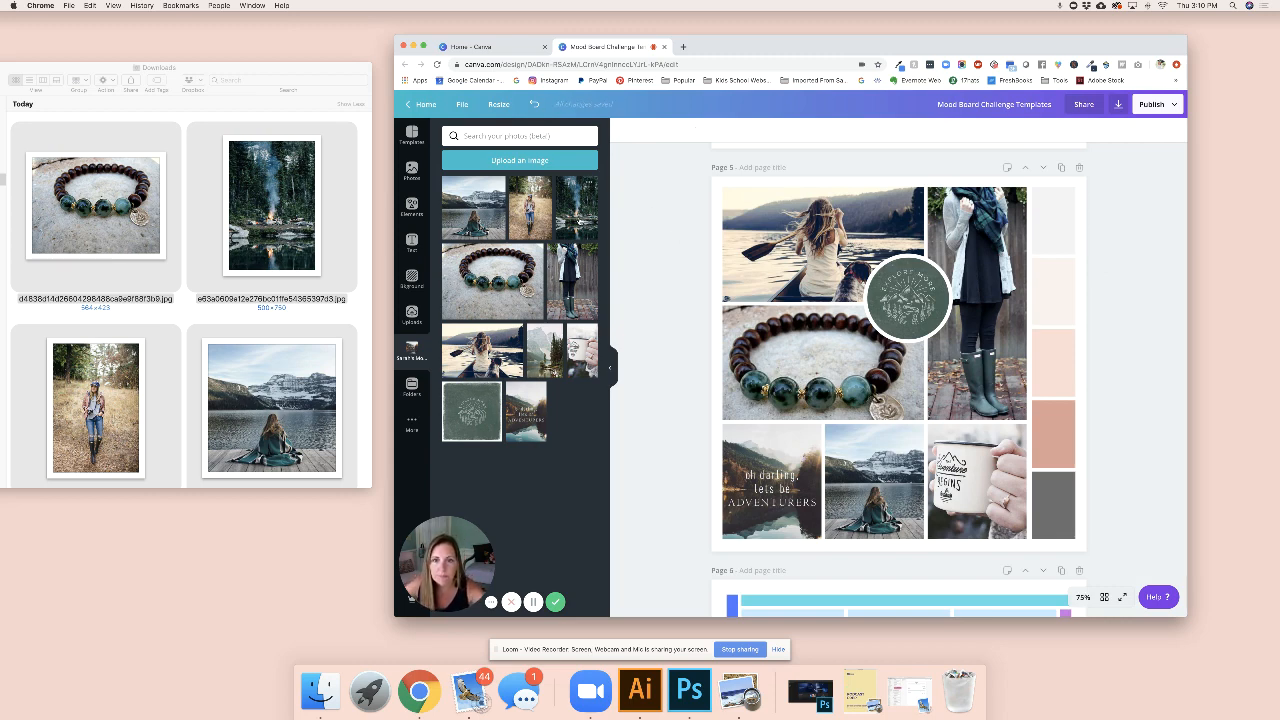
# Try the plaid-shirt outfit photo in the tall cell, enlarged and repositioned within its frame.
pyautogui.moveTo(545, 220); pyautogui.dragTo(946, 250)
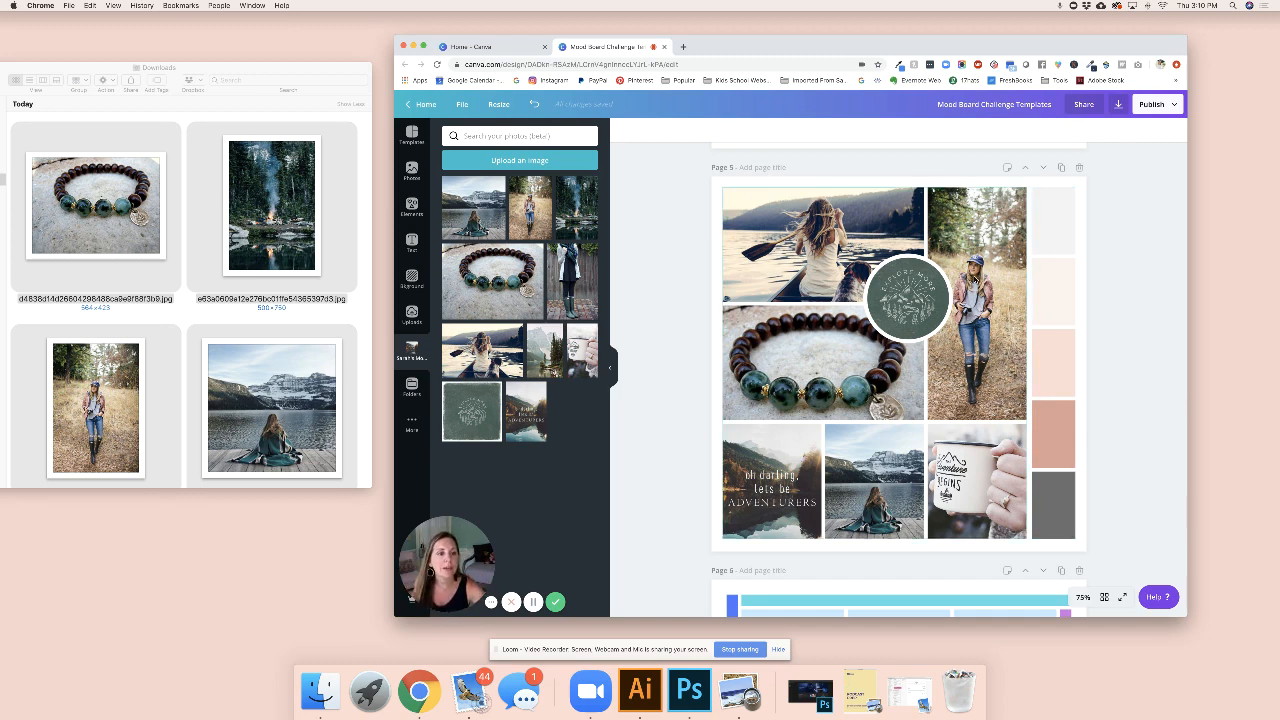
pyautogui.doubleClick(995, 313)
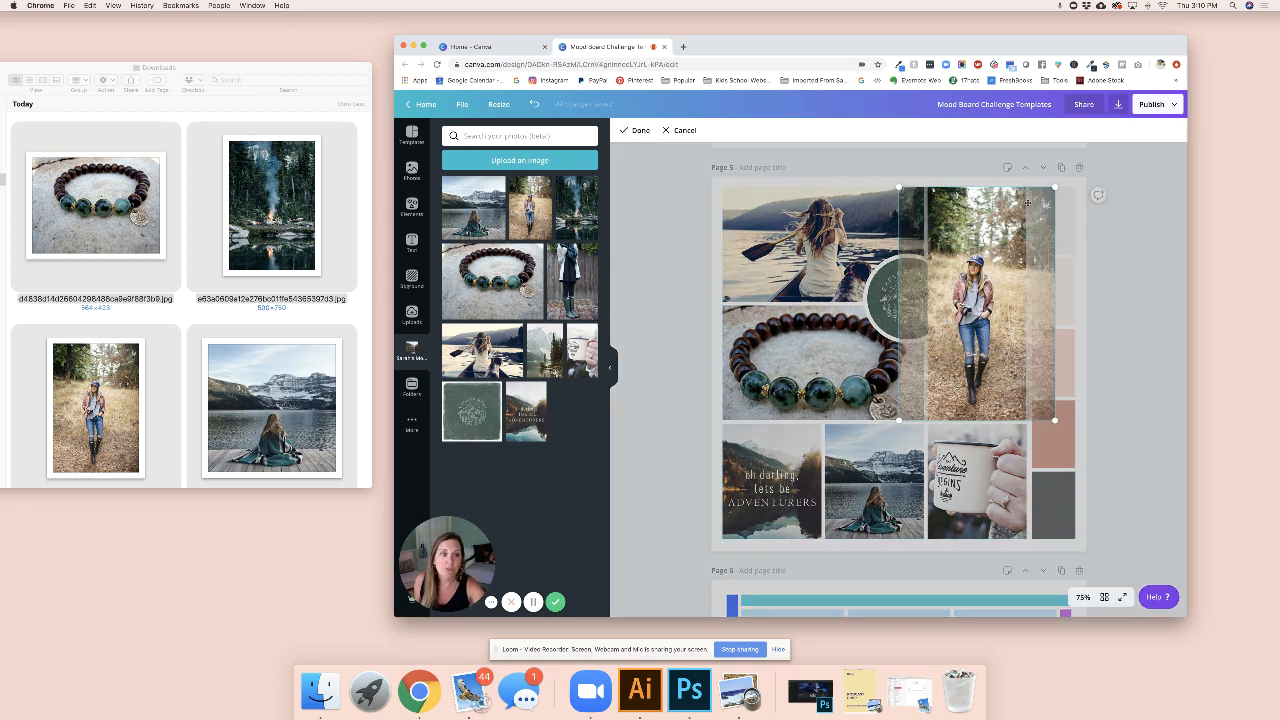
pyautogui.moveTo(1058, 191); pyautogui.dragTo(1107, 143)
pyautogui.moveTo(1050, 277); pyautogui.dragTo(1025, 279)
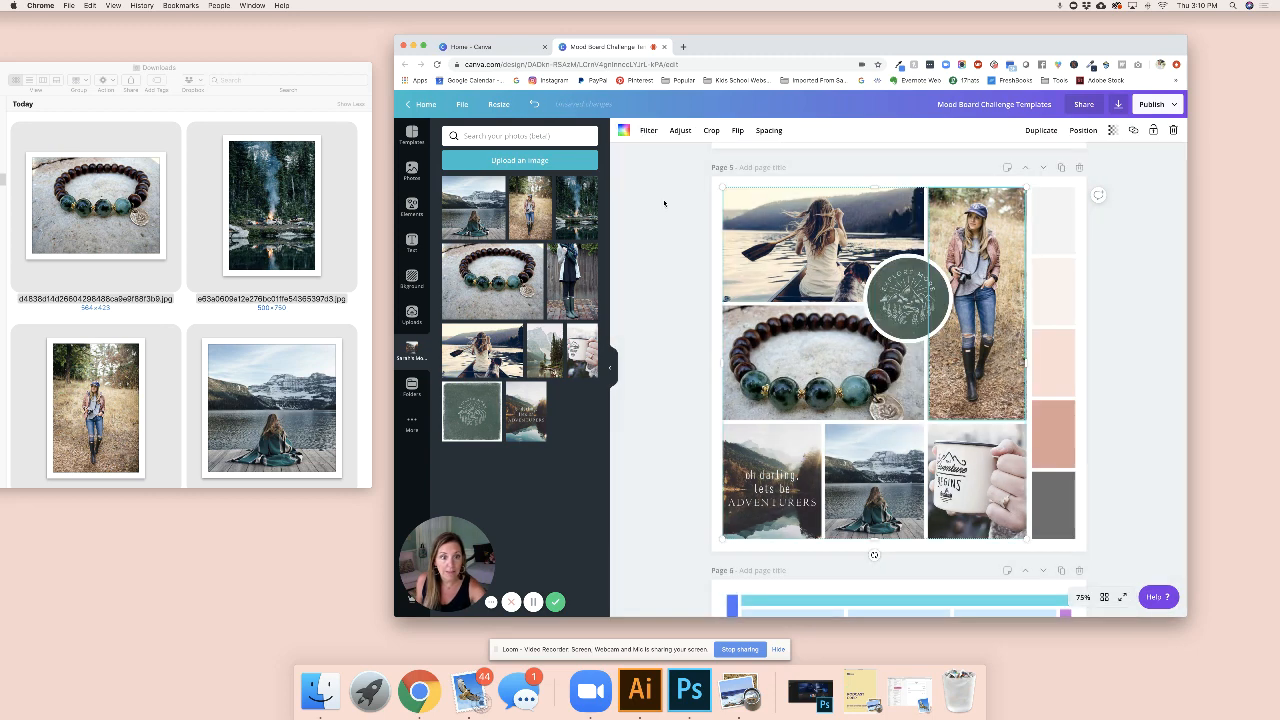
pyautogui.click(636, 130)
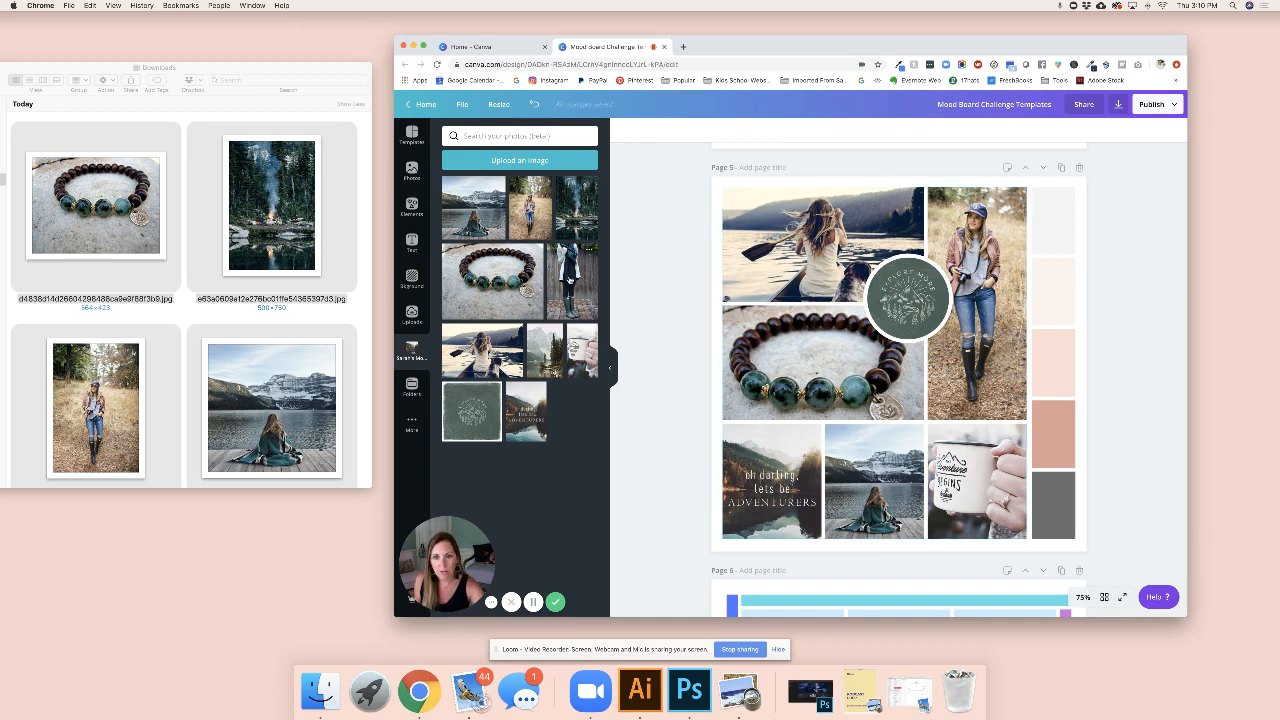
# Place the mountain lake photo in the tall cell and enlarge the bracelet photo within its middle wide cell.
pyautogui.moveTo(568, 280)
pyautogui.mouseDown()
pyautogui.moveTo(995, 293)
pyautogui.moveTo(566, 292)
pyautogui.mouseUp()
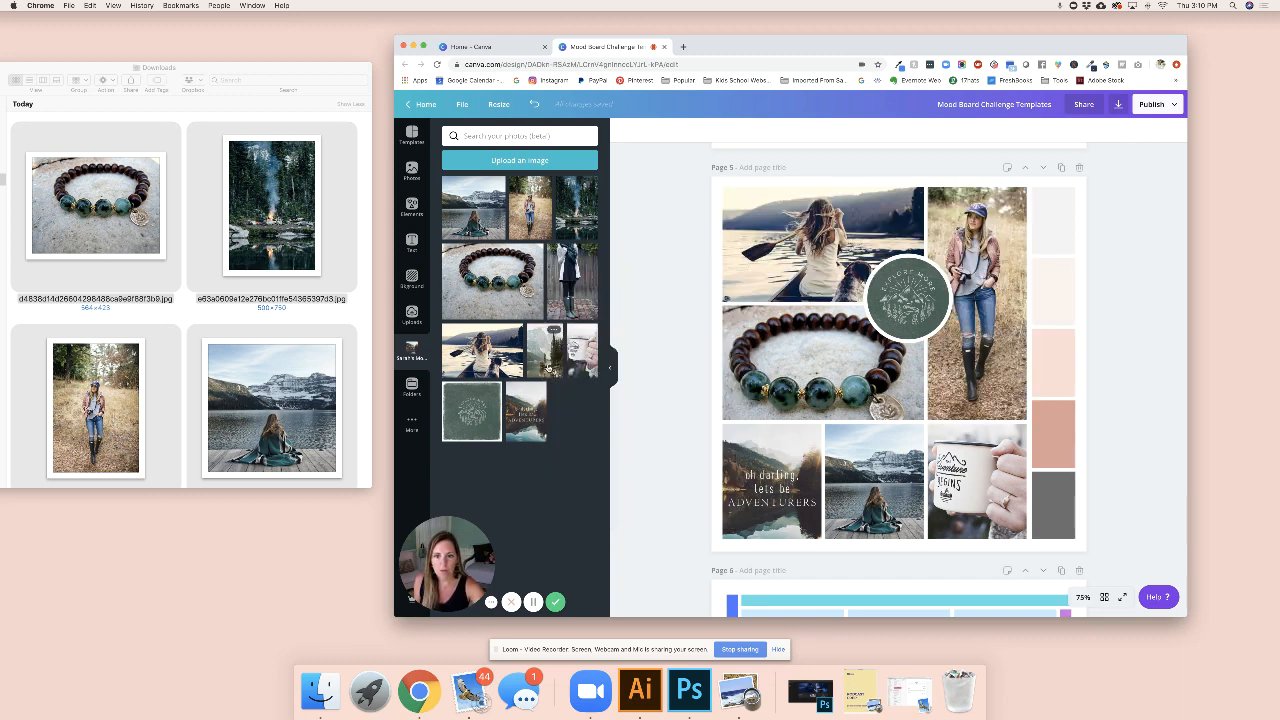
pyautogui.moveTo(550, 352); pyautogui.dragTo(966, 307)
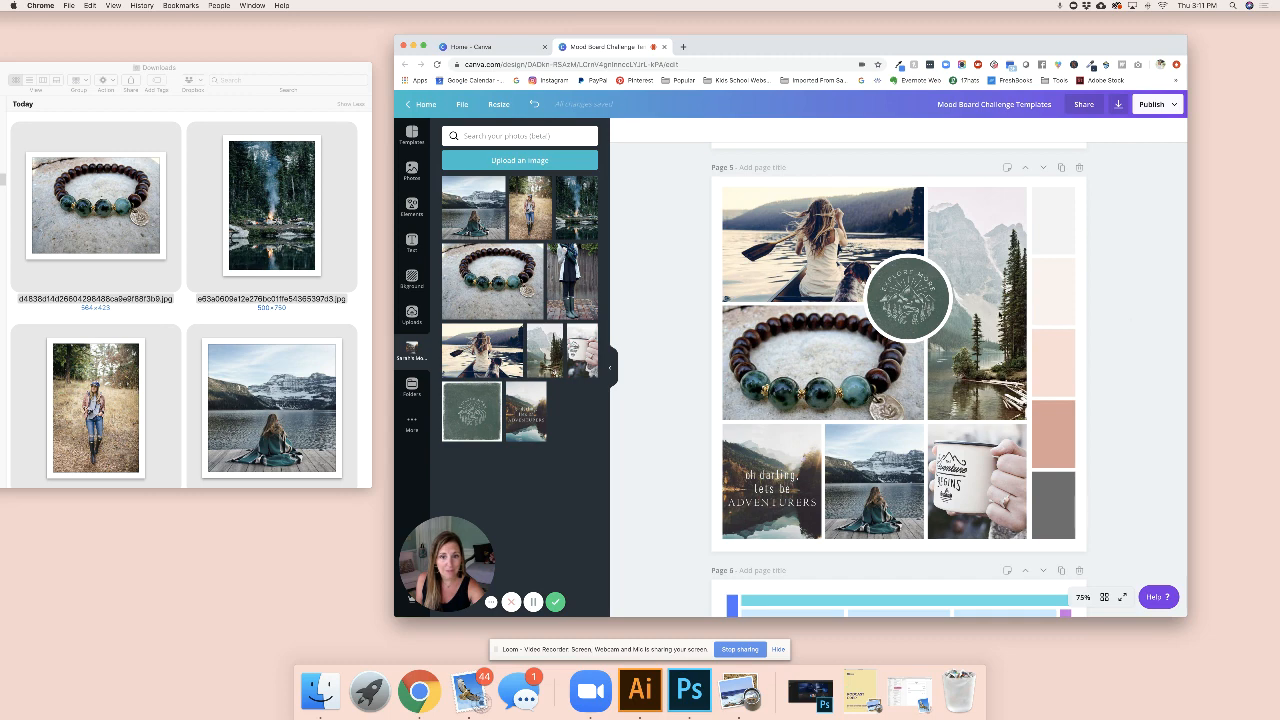
pyautogui.moveTo(583, 217); pyautogui.dragTo(704, 341)
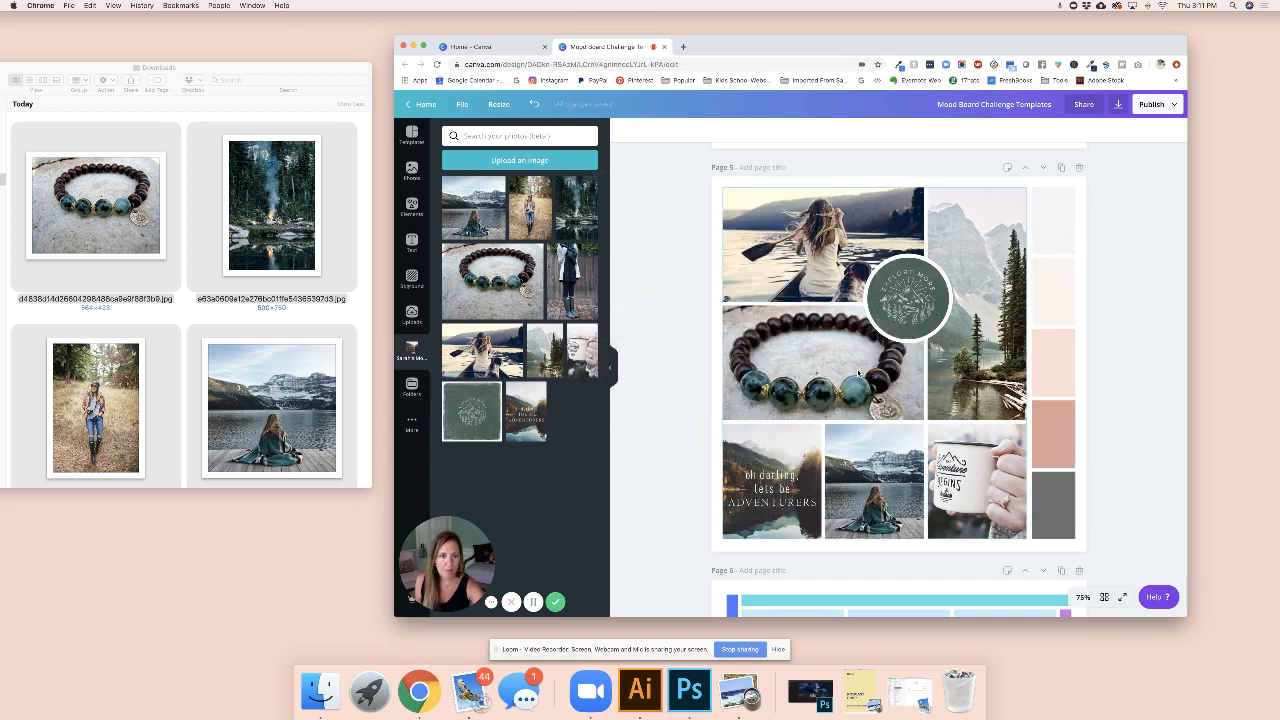
pyautogui.click(775, 383)
pyautogui.doubleClick(775, 383)
pyautogui.moveTo(688, 302); pyautogui.dragTo(666, 284)
pyautogui.click(636, 131)
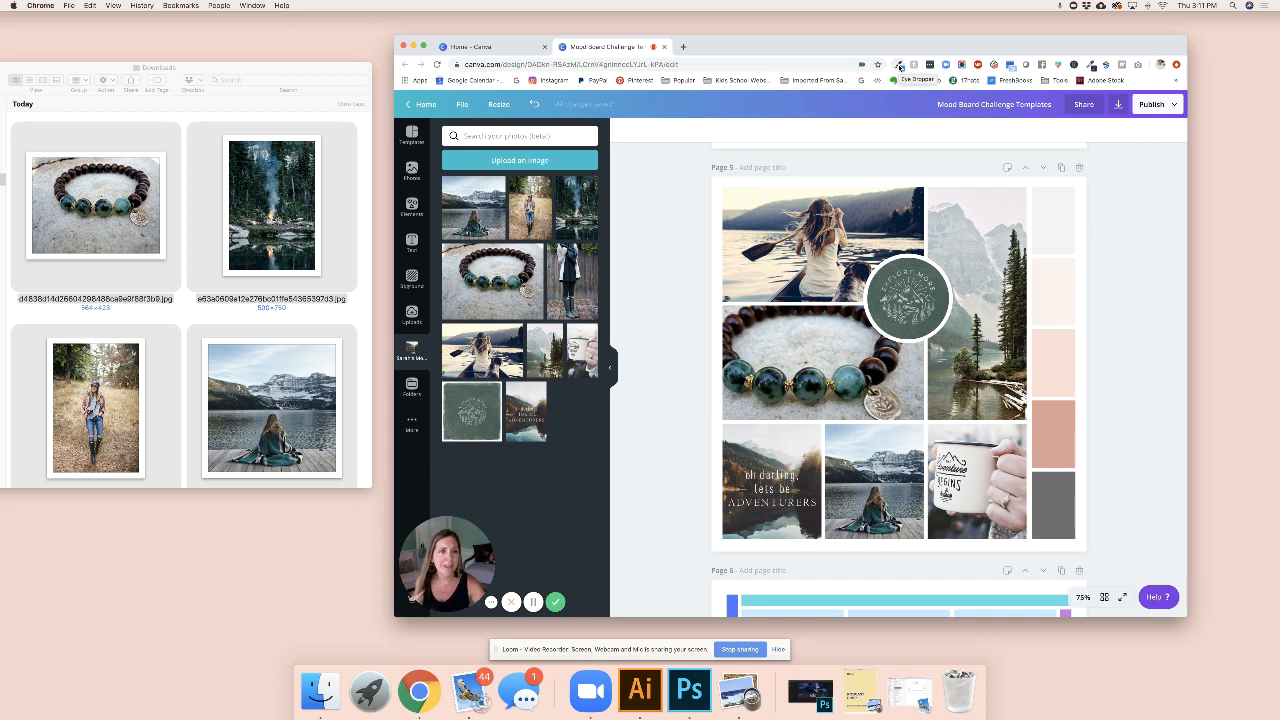
# Sample a dark teal from the woman's blanket in the lakeside photo with Eye Dropper and copy its colour code.
pyautogui.click(900, 66)
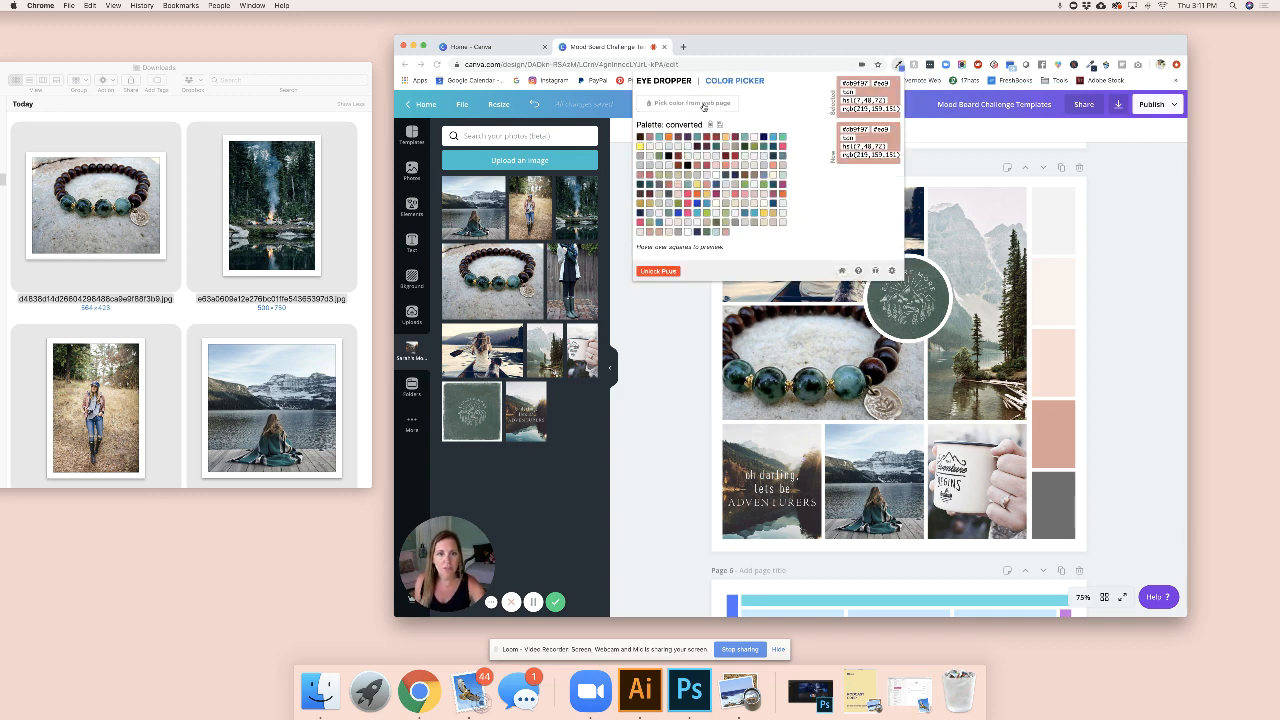
pyautogui.click(700, 105)
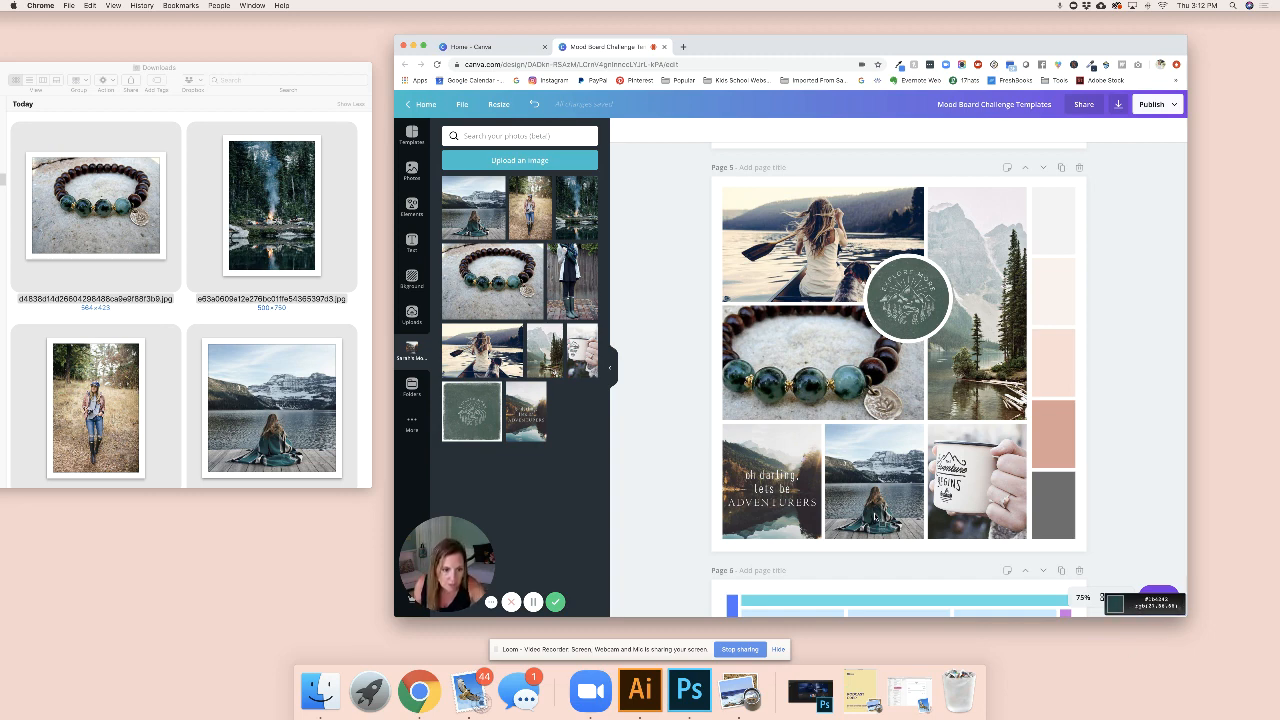
pyautogui.click(873, 516)
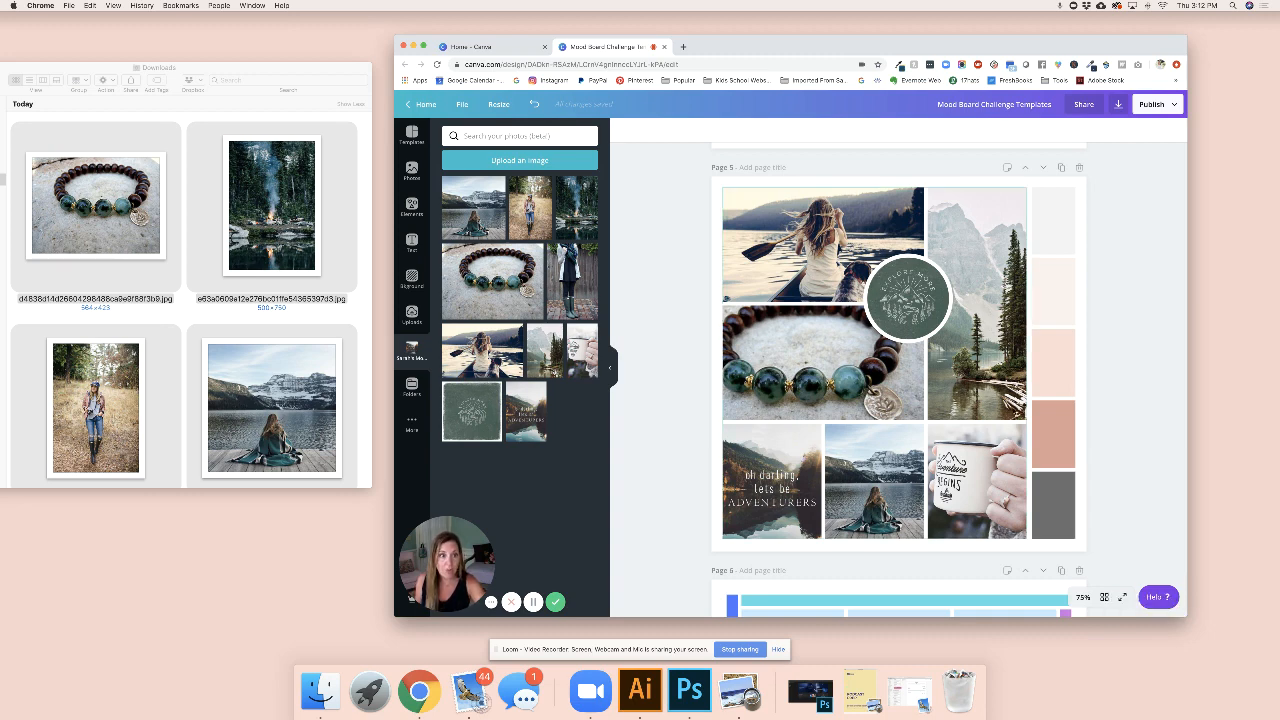
pyautogui.click(899, 65)
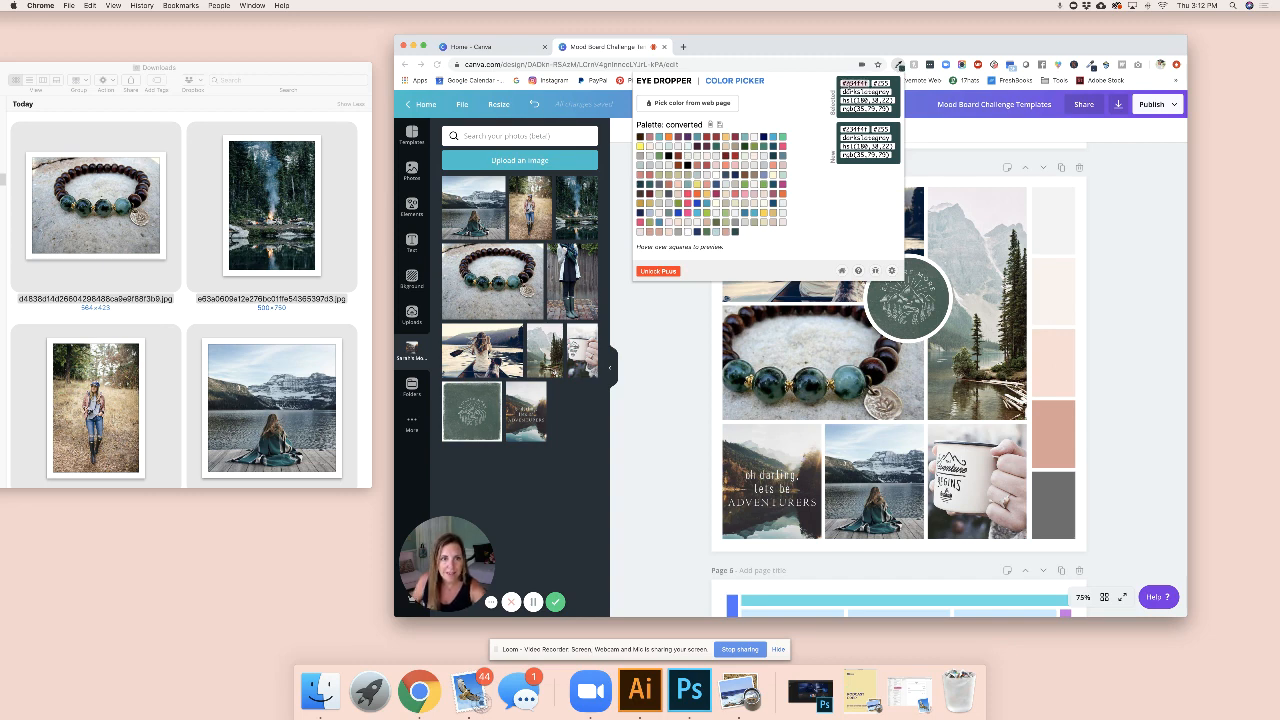
pyautogui.click(690, 103)
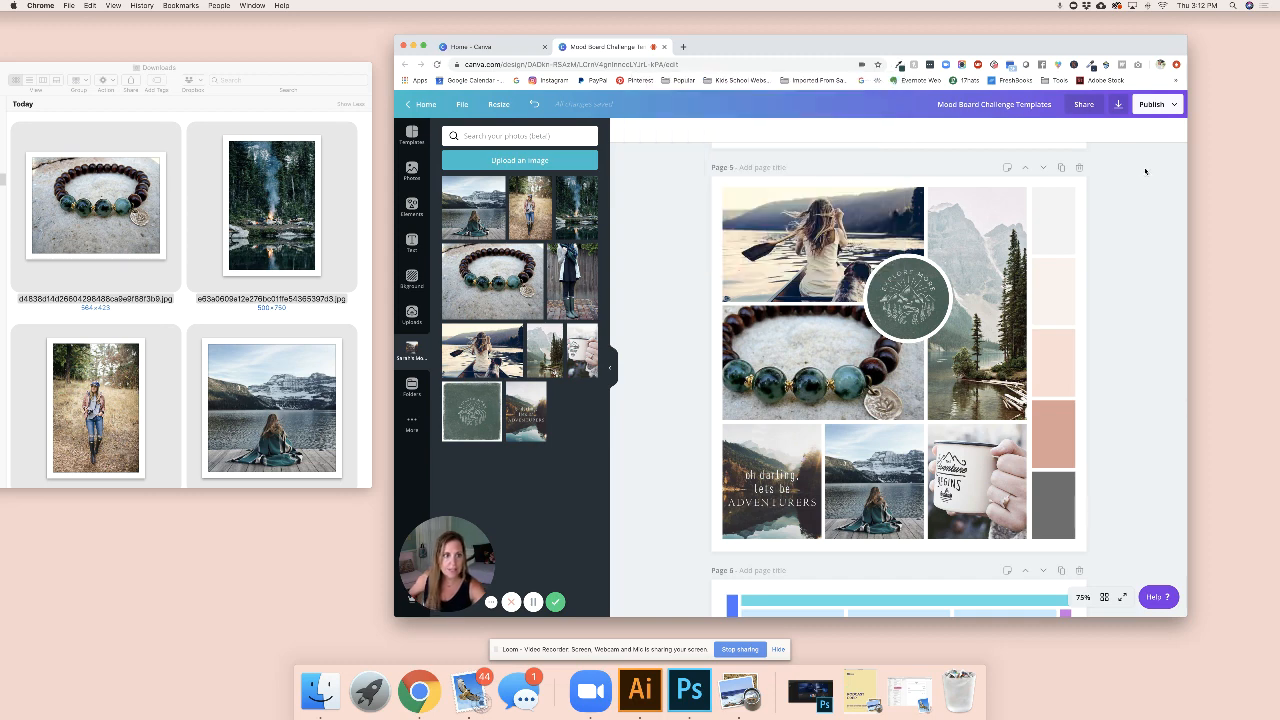
# Recolour the first swatch of the page 5 colour column with the copied dark teal code.
pyautogui.click(1052, 228)
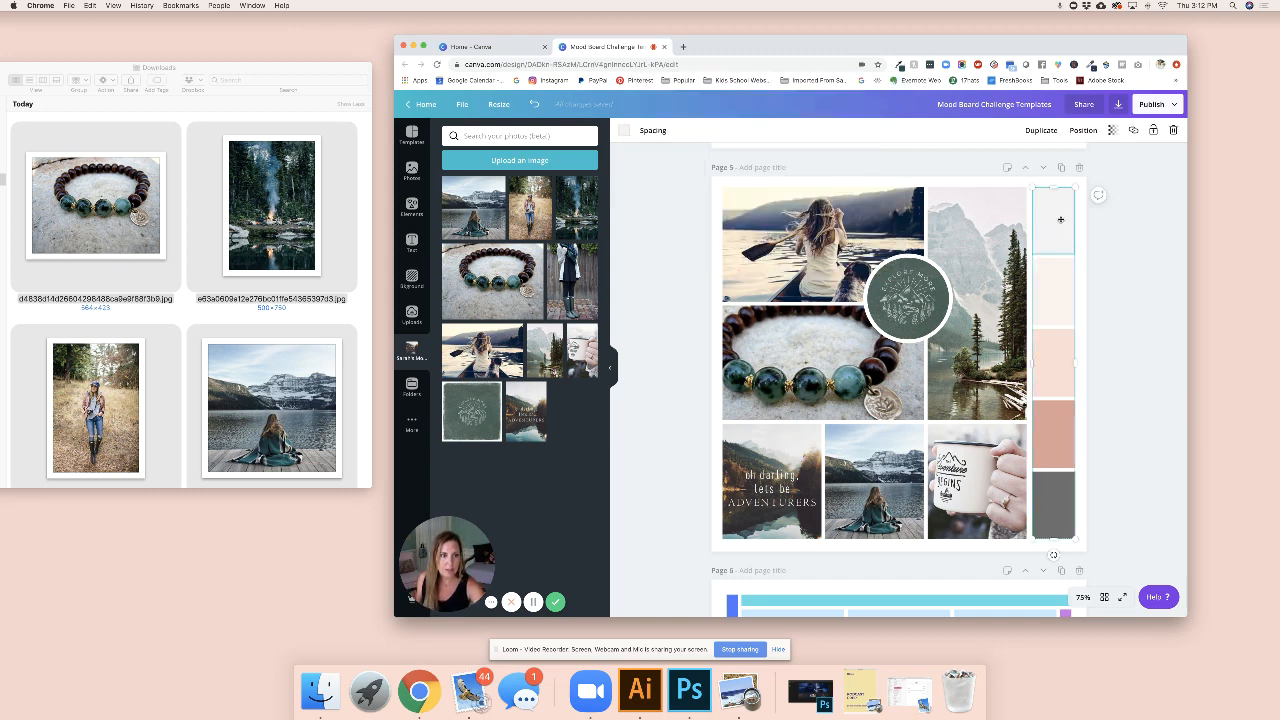
pyautogui.click(625, 132)
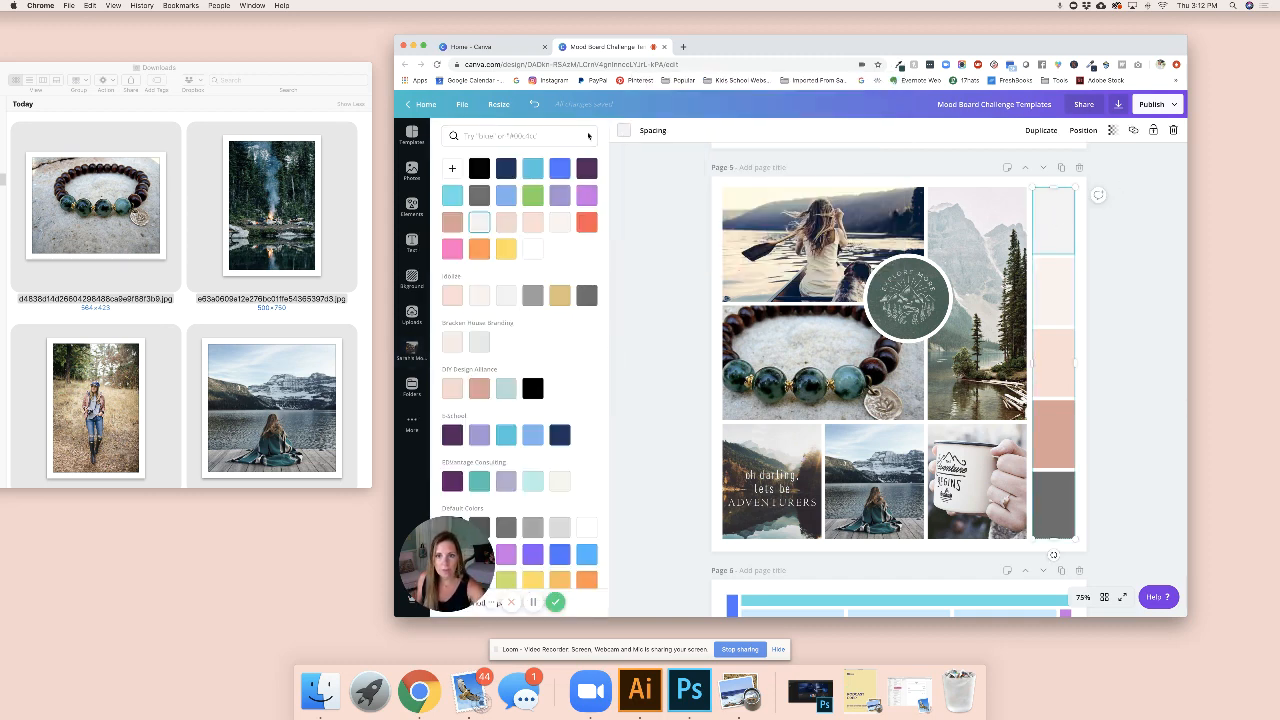
pyautogui.click(452, 170)
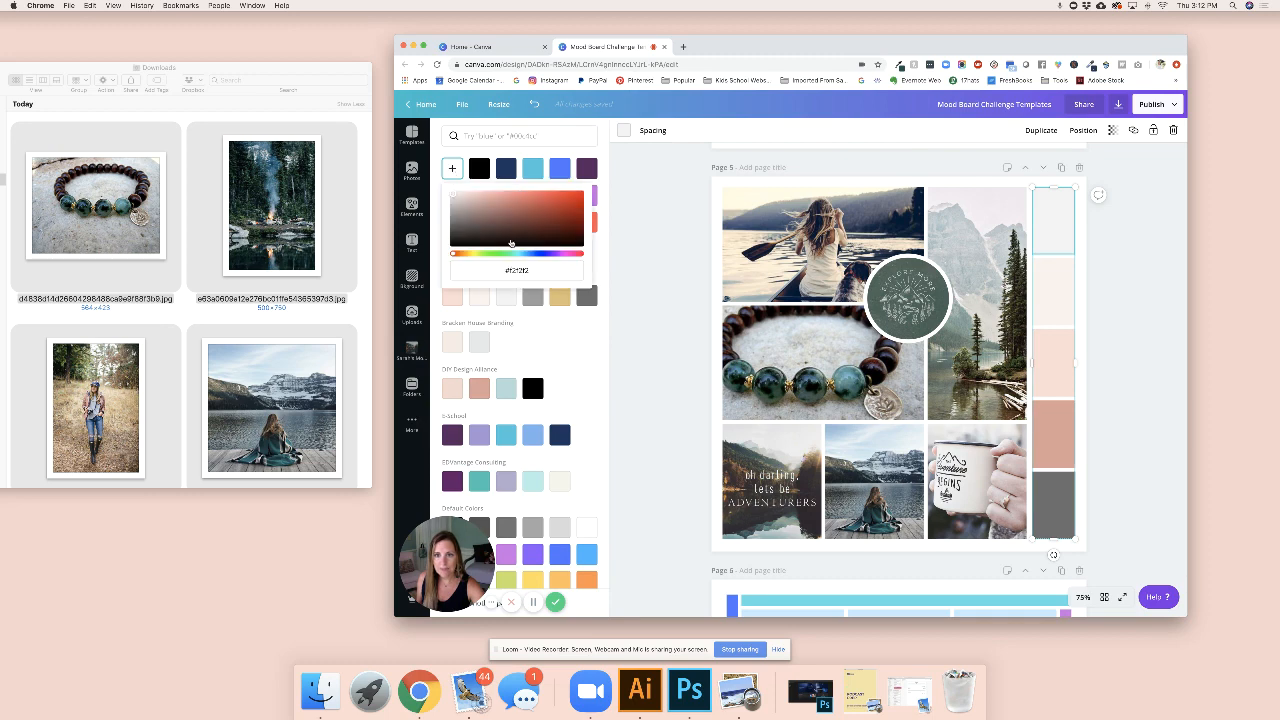
pyautogui.click(487, 266)
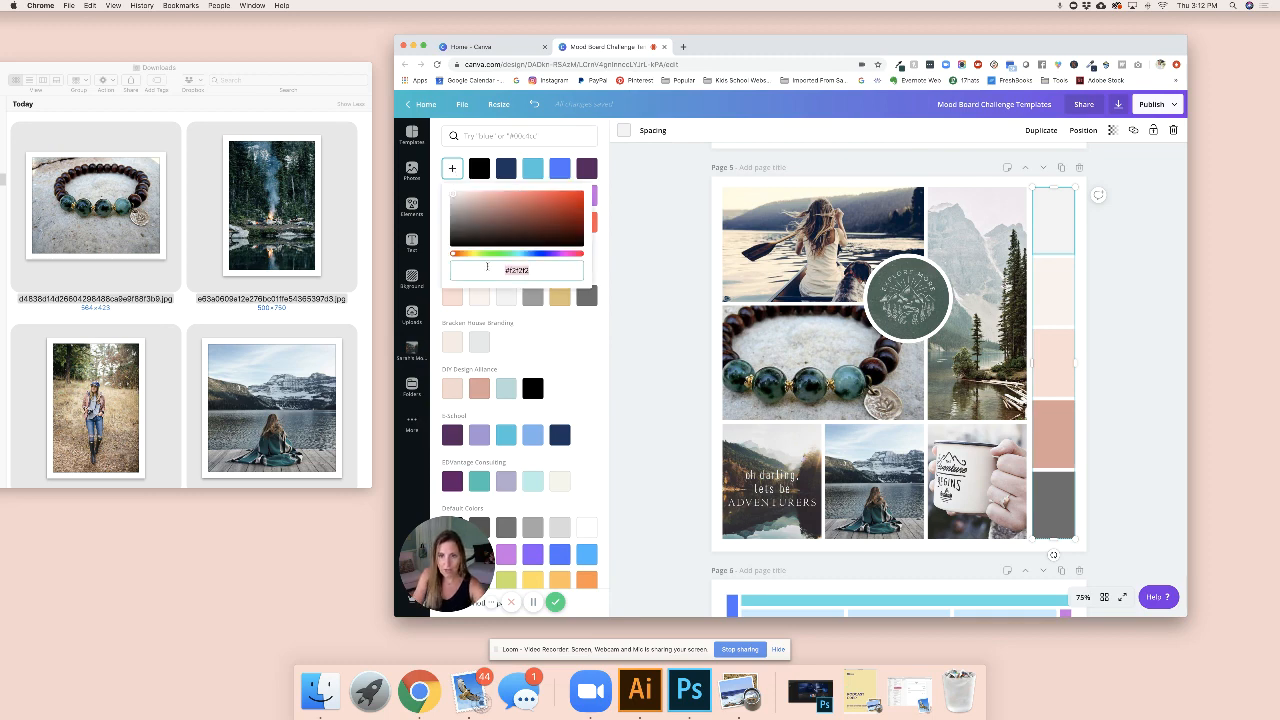
pyautogui.press('super+v')
pyautogui.click(665, 280)
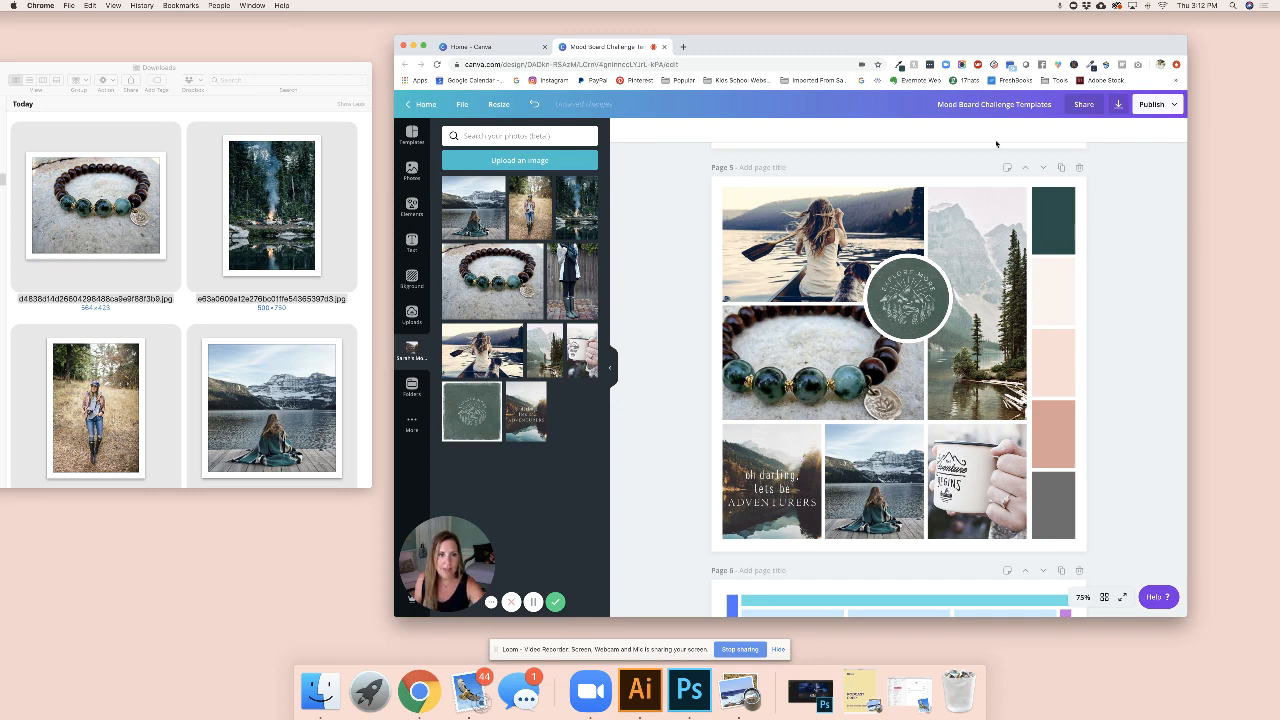
# Sample a muted sage green from the mood board's photos with Eye Dropper and copy its hex code.
pyautogui.click(901, 64)
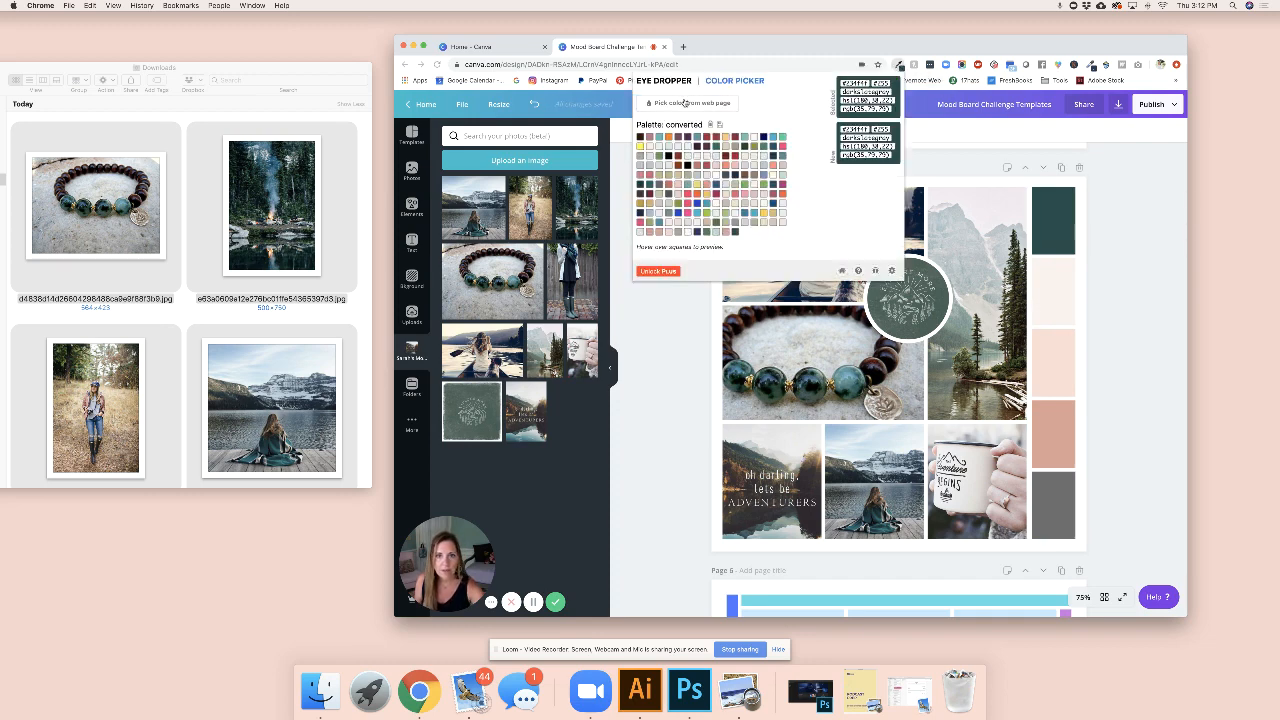
pyautogui.click(683, 101)
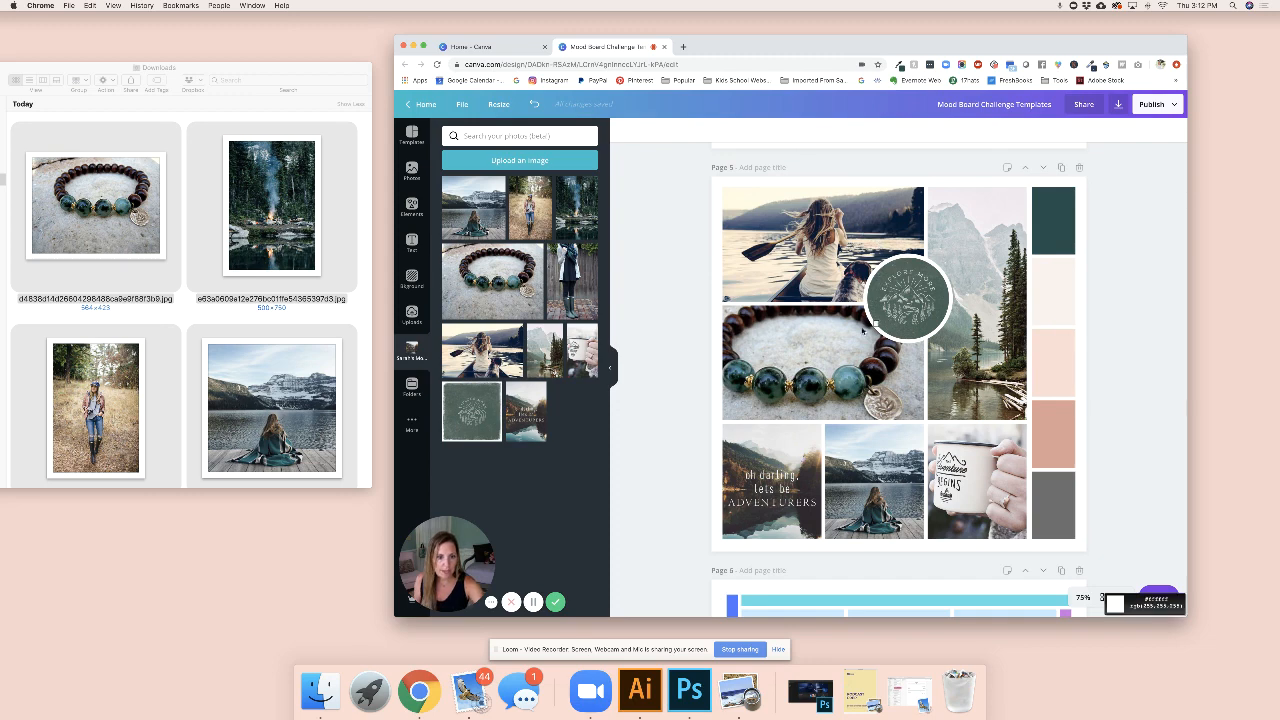
pyautogui.click(781, 526)
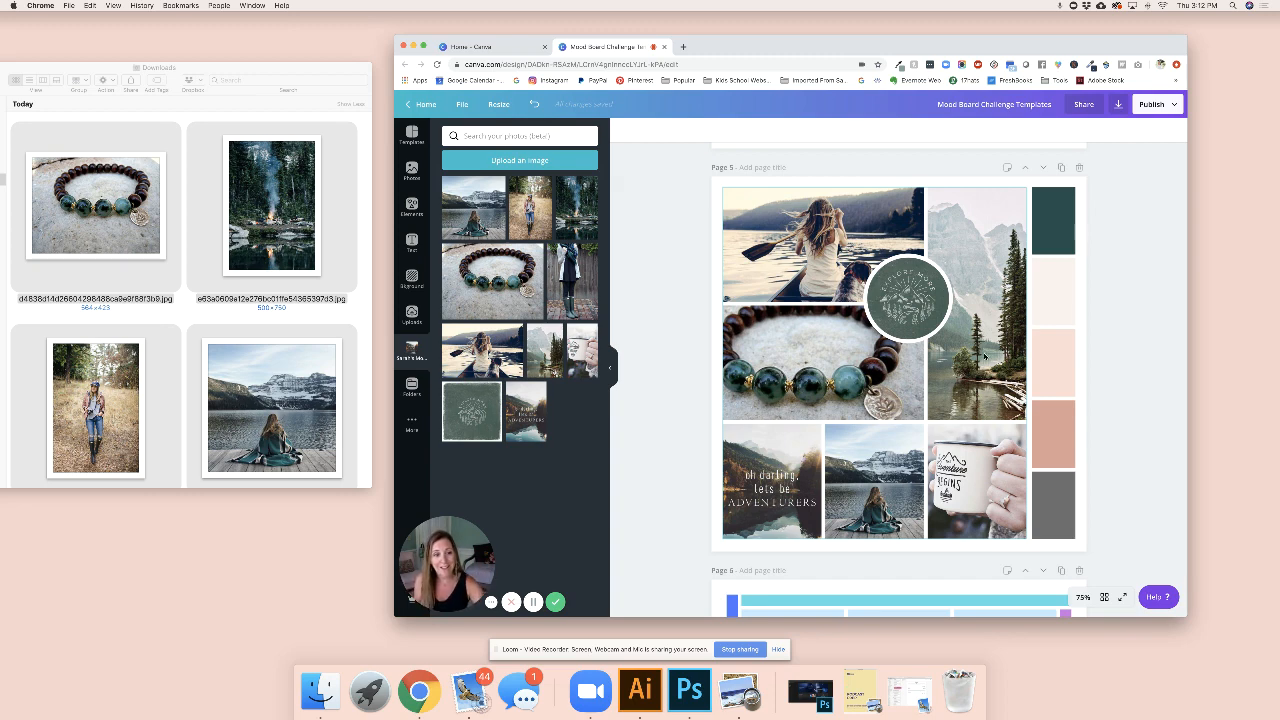
pyautogui.click(900, 65)
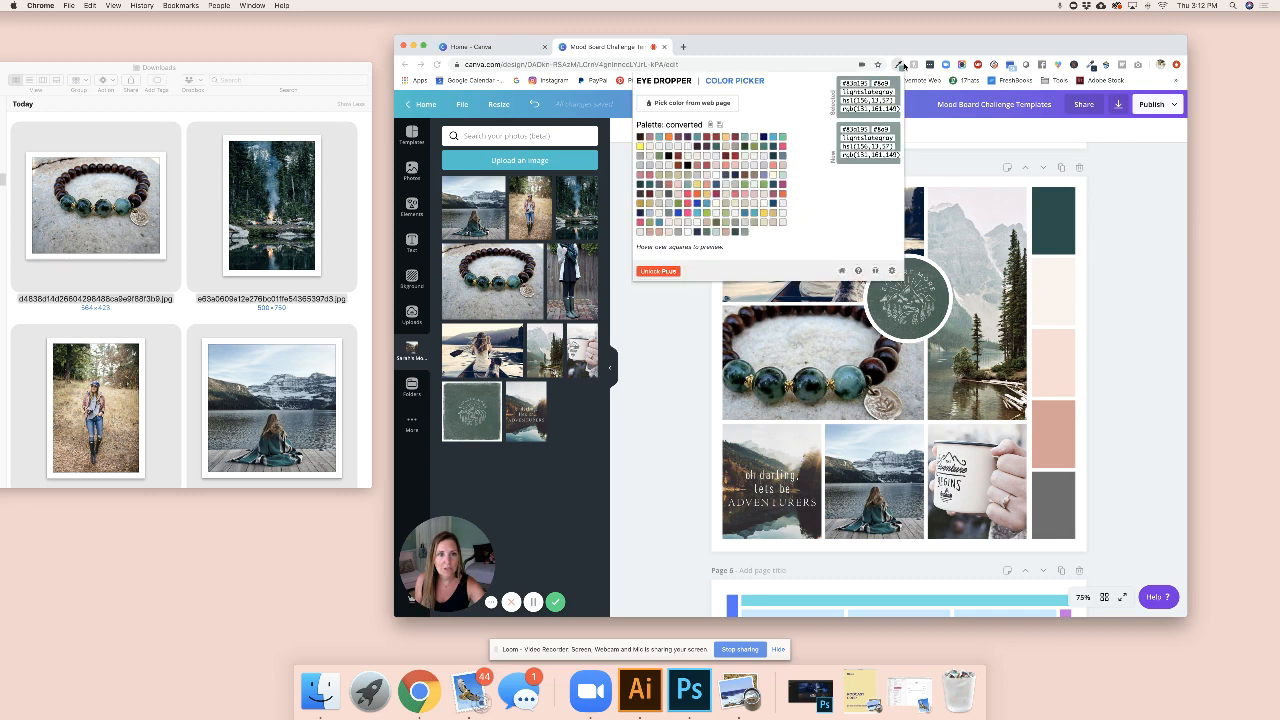
pyautogui.moveTo(868, 84); pyautogui.dragTo(842, 86)
pyautogui.press('super+c')
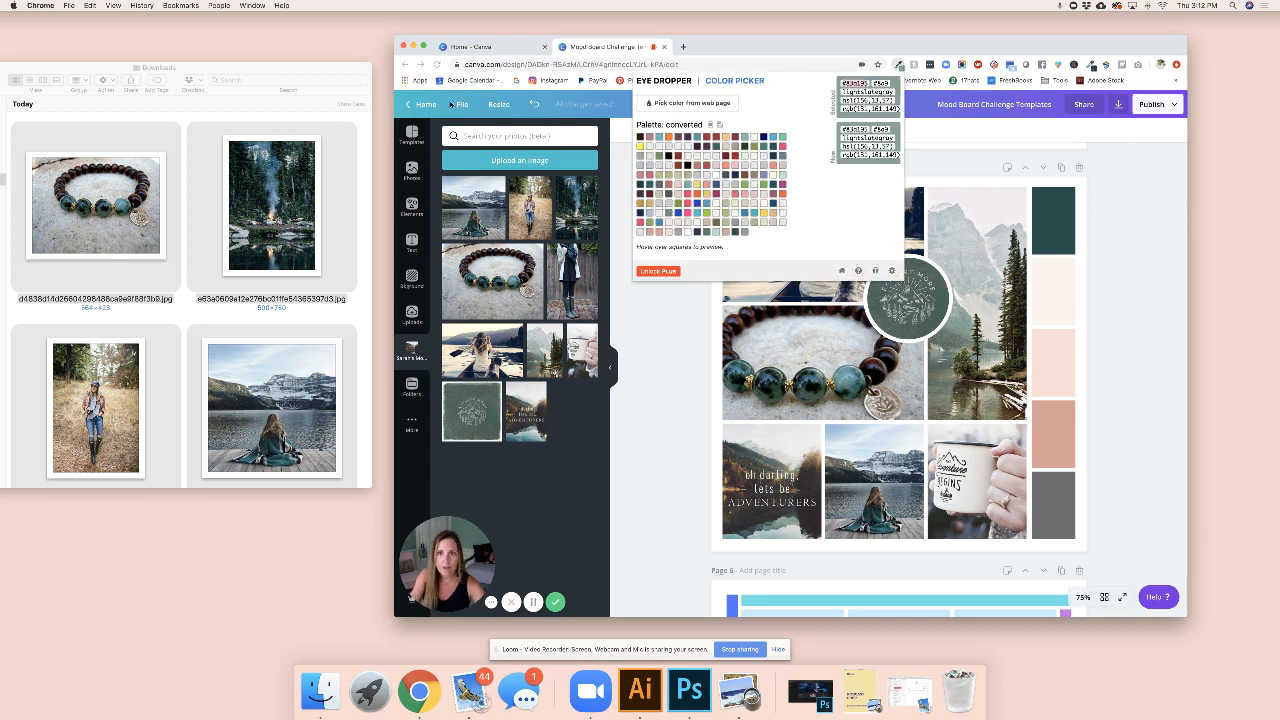
# Recolour the second swatch of the colour column with the copied sage green code.
pyautogui.click(666, 363)
pyautogui.click(1064, 295)
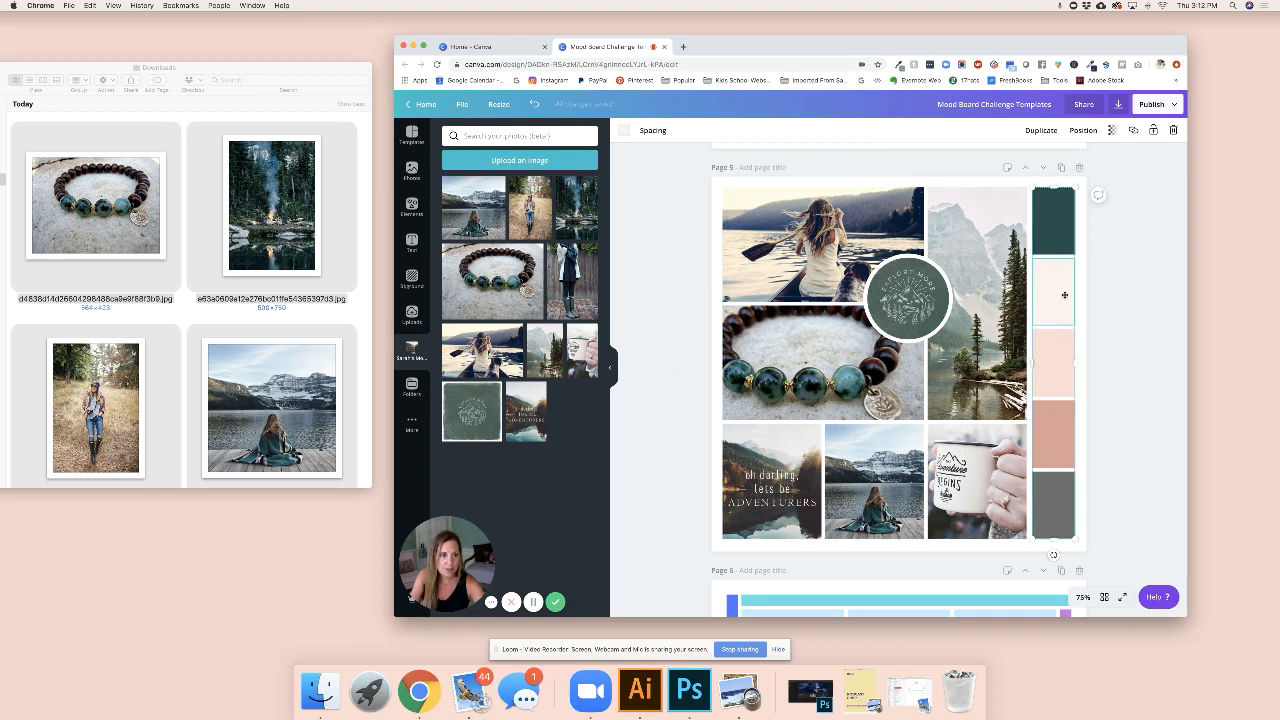
pyautogui.click(624, 130)
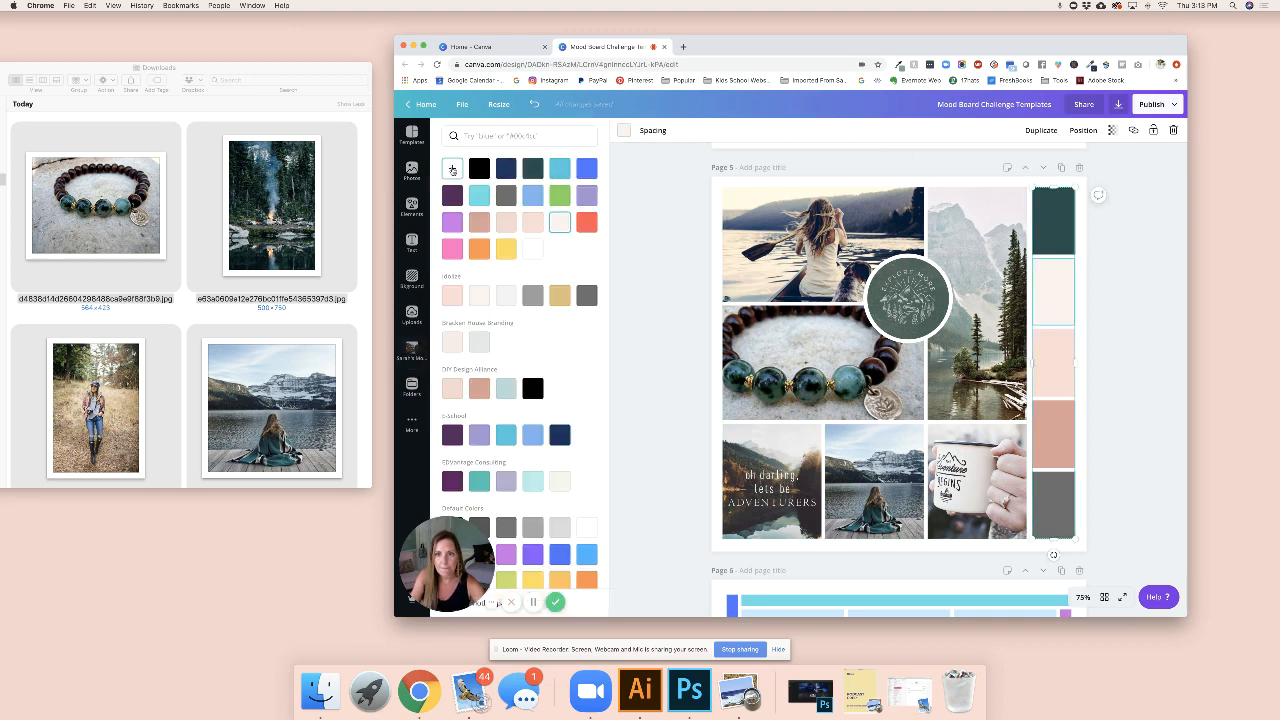
pyautogui.click(452, 170)
pyautogui.moveTo(535, 268); pyautogui.dragTo(480, 267)
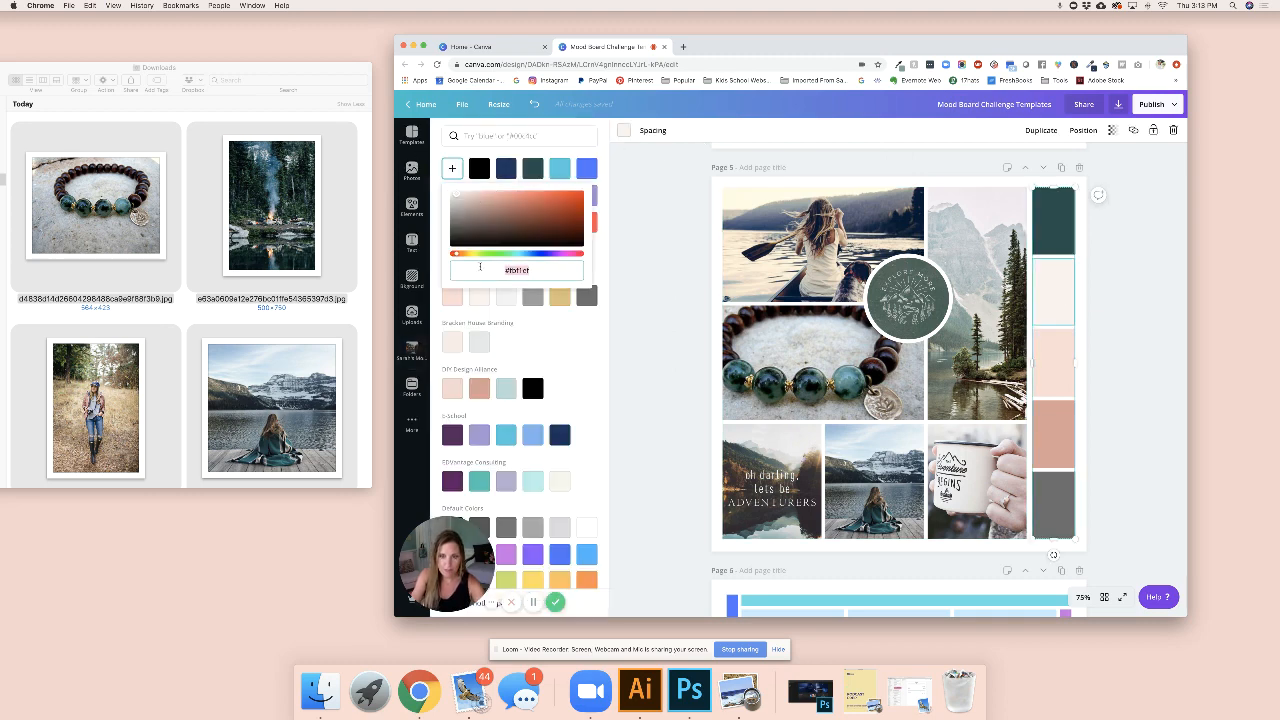
pyautogui.press('super+v')
pyautogui.click(671, 287)
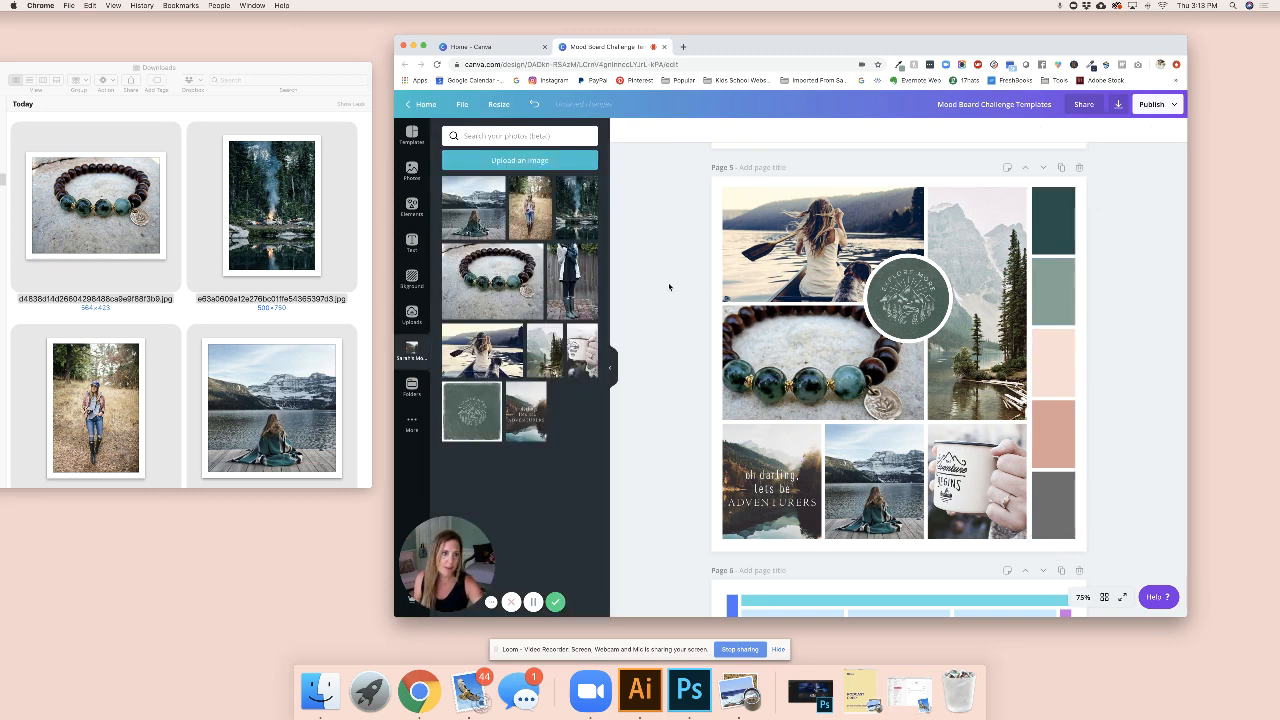
# Sample a light beige from the mood board's photos with Eye Dropper and copy its hex code, #e7d7c4.
pyautogui.click(898, 64)
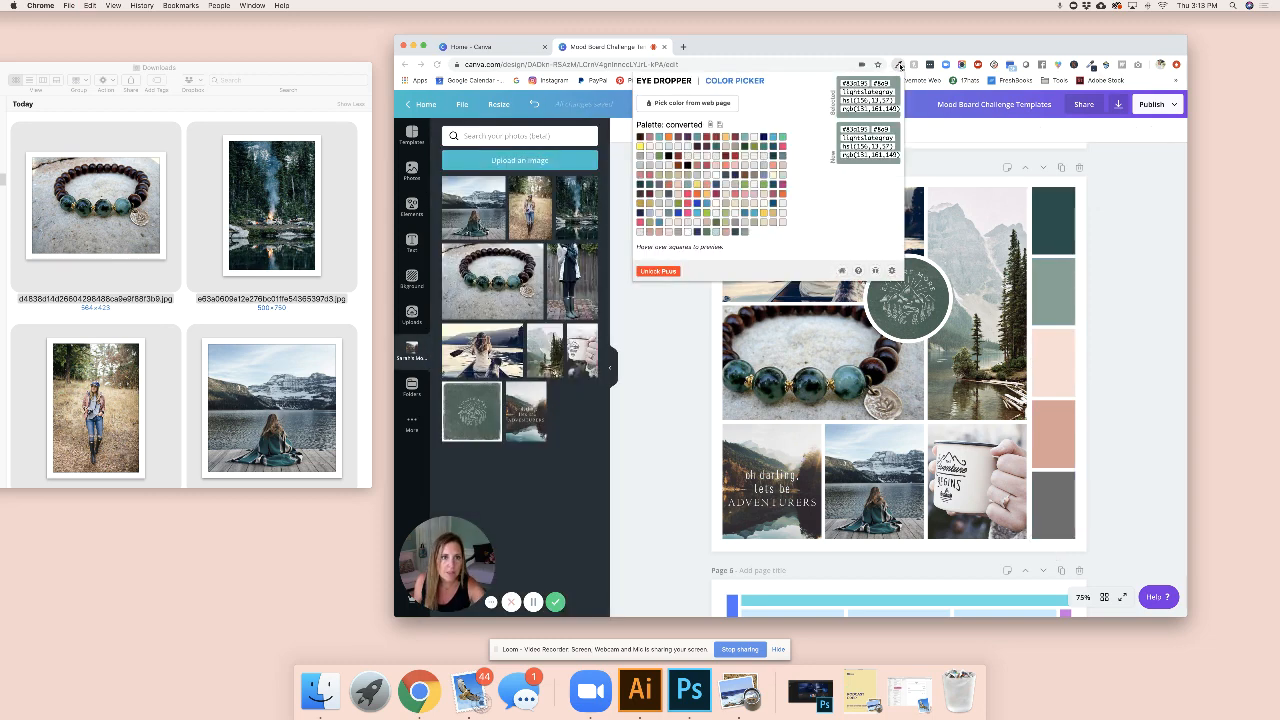
pyautogui.click(693, 103)
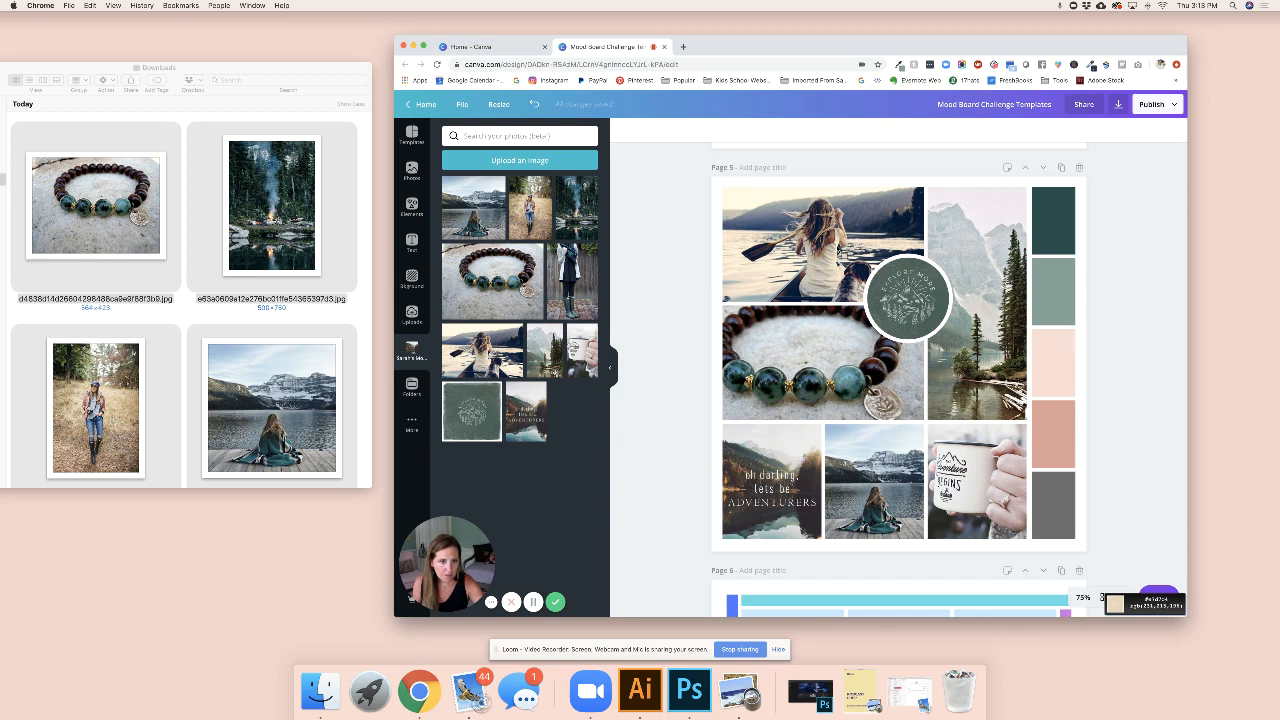
pyautogui.click(898, 64)
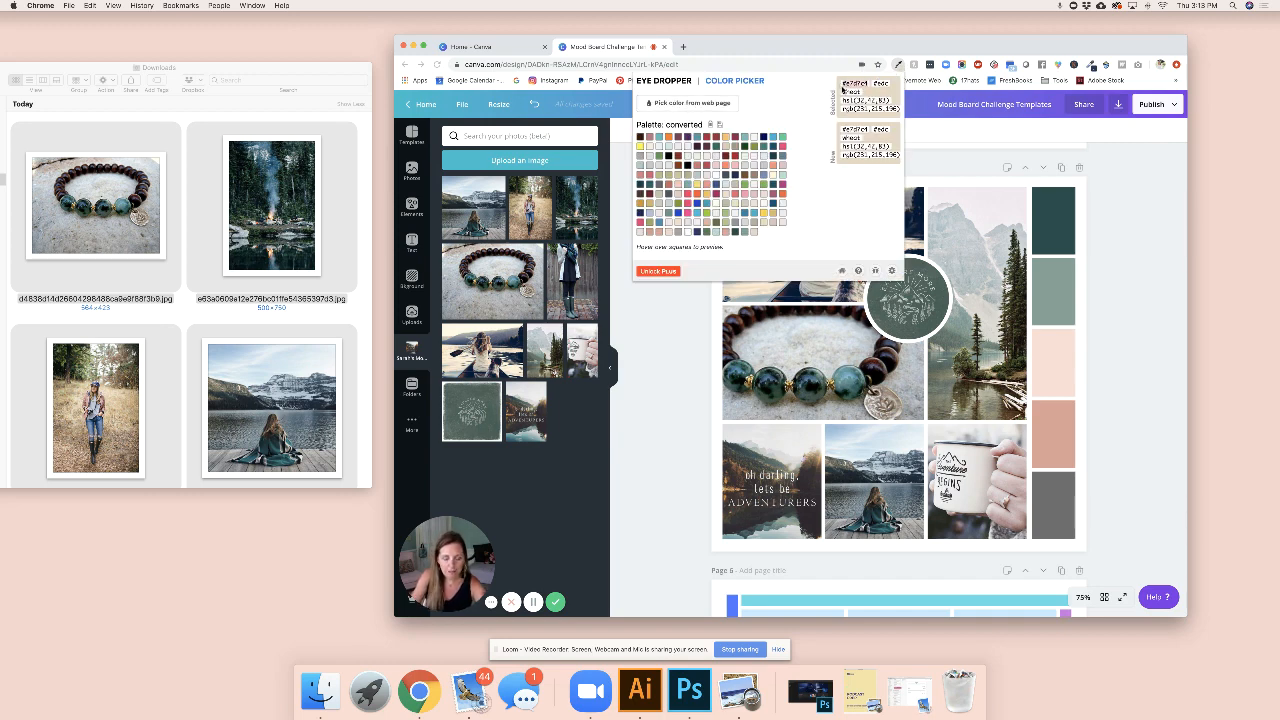
# Recolour the third swatch of the page 5 colour column with the copied beige code #e7d7c4.
pyautogui.click(1089, 401)
pyautogui.click(1053, 365)
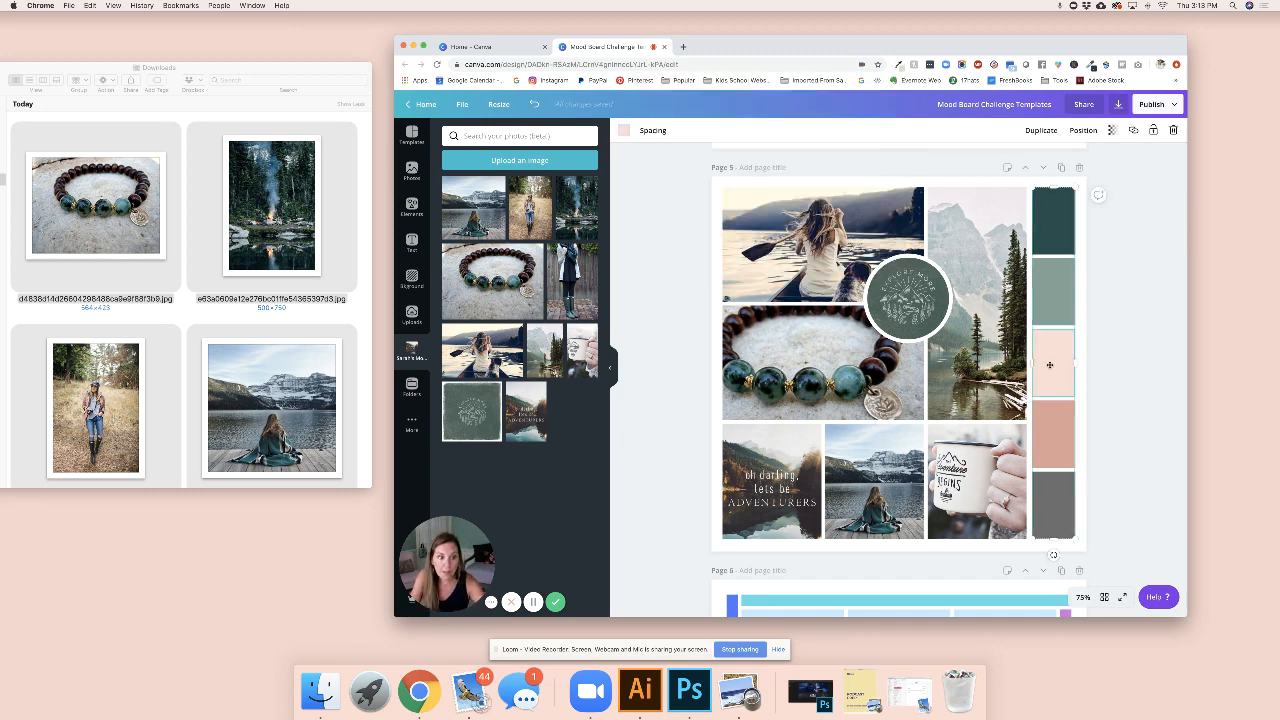
pyautogui.click(623, 131)
pyautogui.click(452, 168)
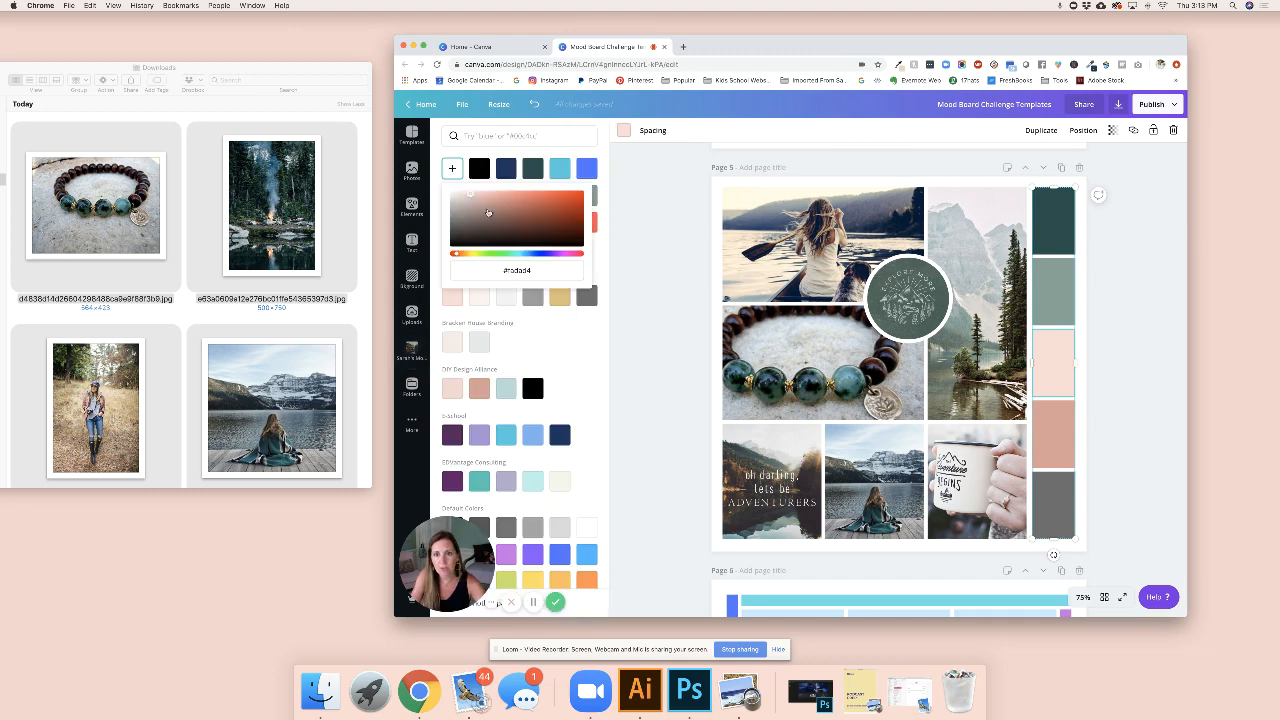
pyautogui.moveTo(543, 269); pyautogui.dragTo(472, 269)
pyautogui.press('cmd+v')
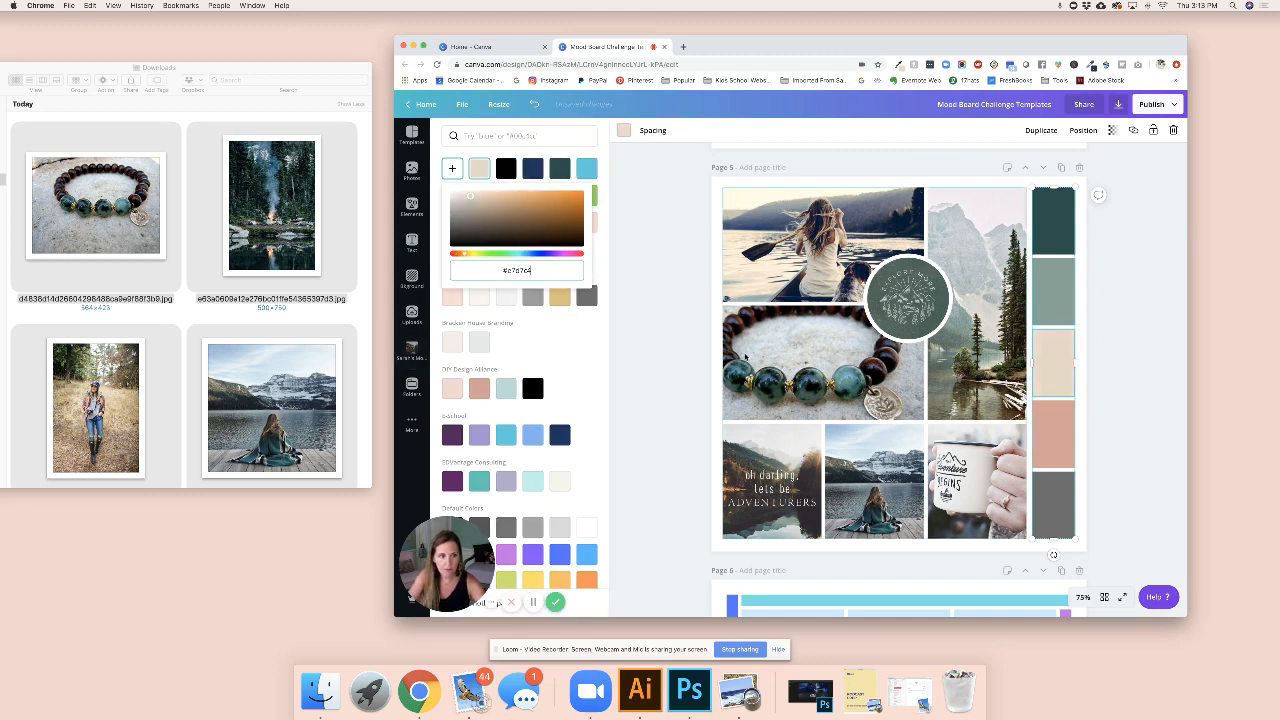
pyautogui.click(674, 331)
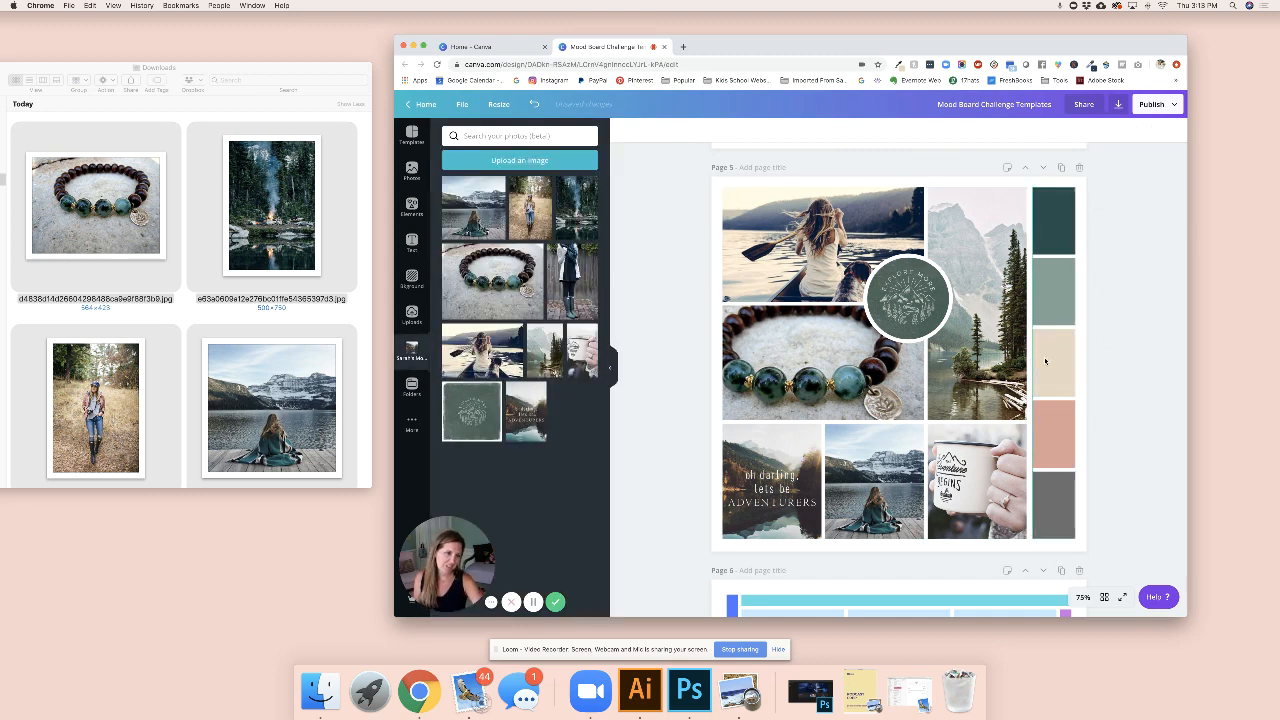
# Select the fourth swatch of the colour column and try sampling a pale cream from the canoe photo with Eye Dropper.
pyautogui.click(1050, 415)
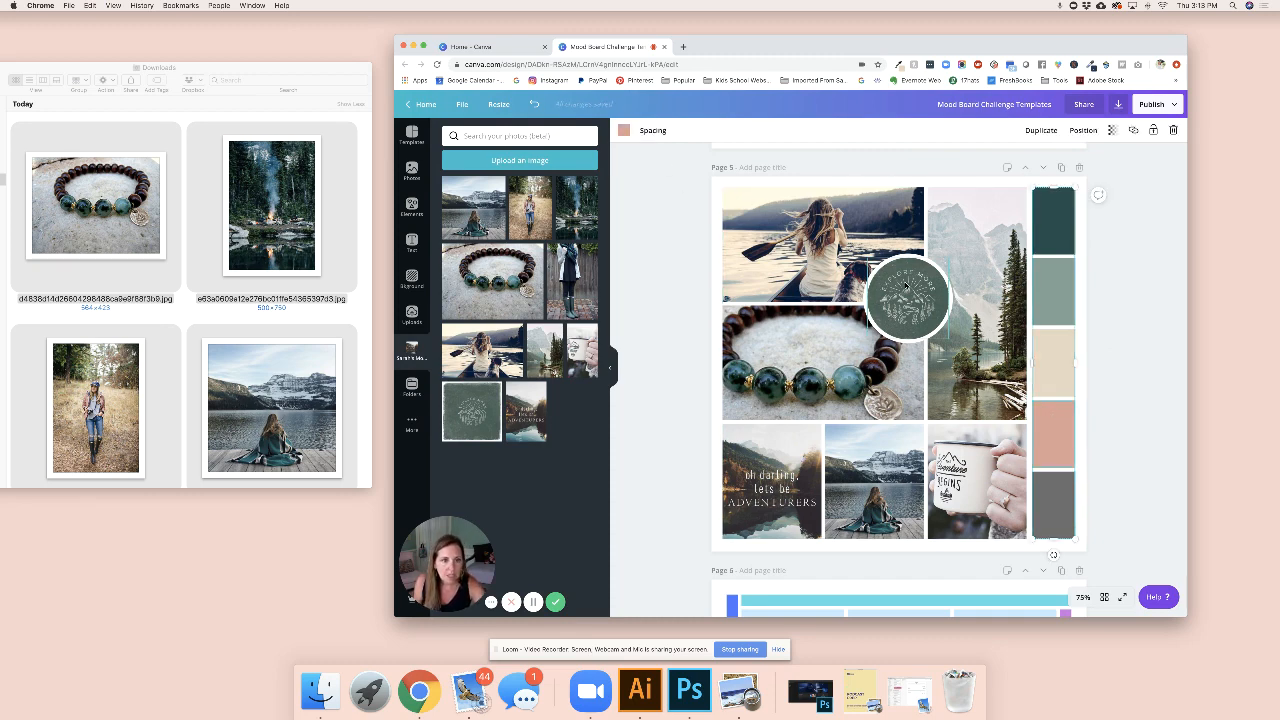
pyautogui.click(897, 64)
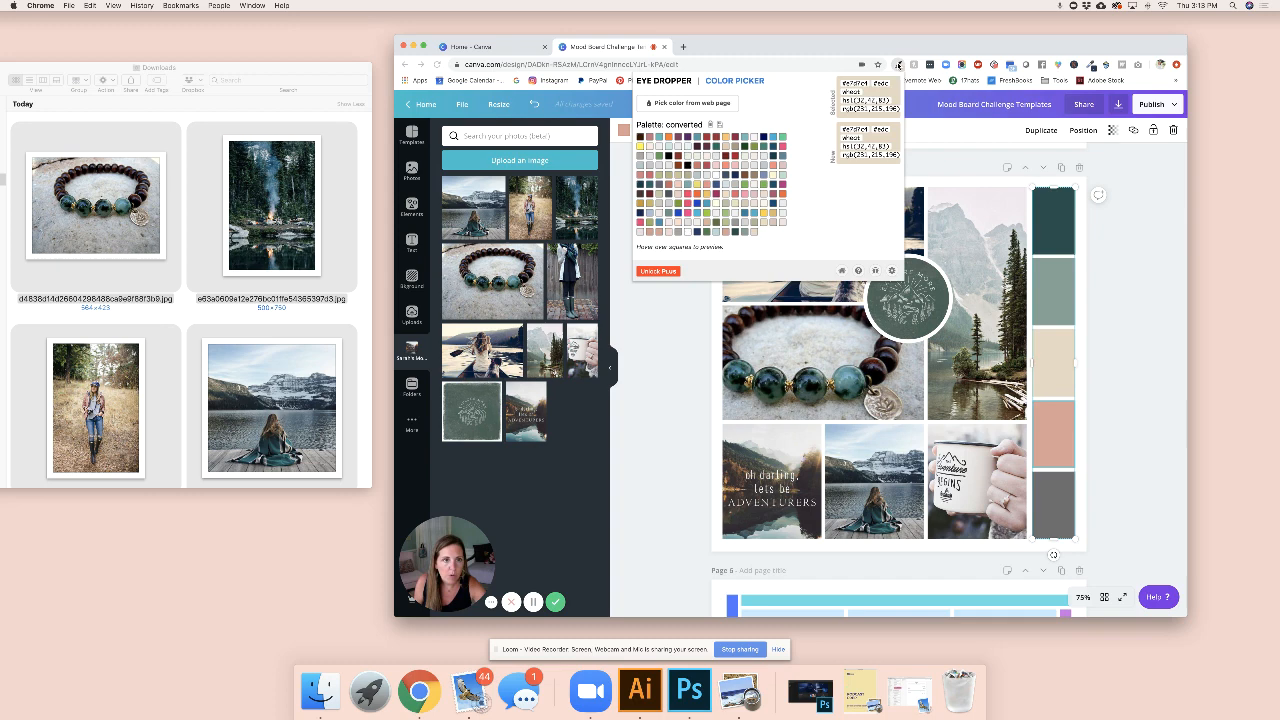
pyautogui.click(695, 112)
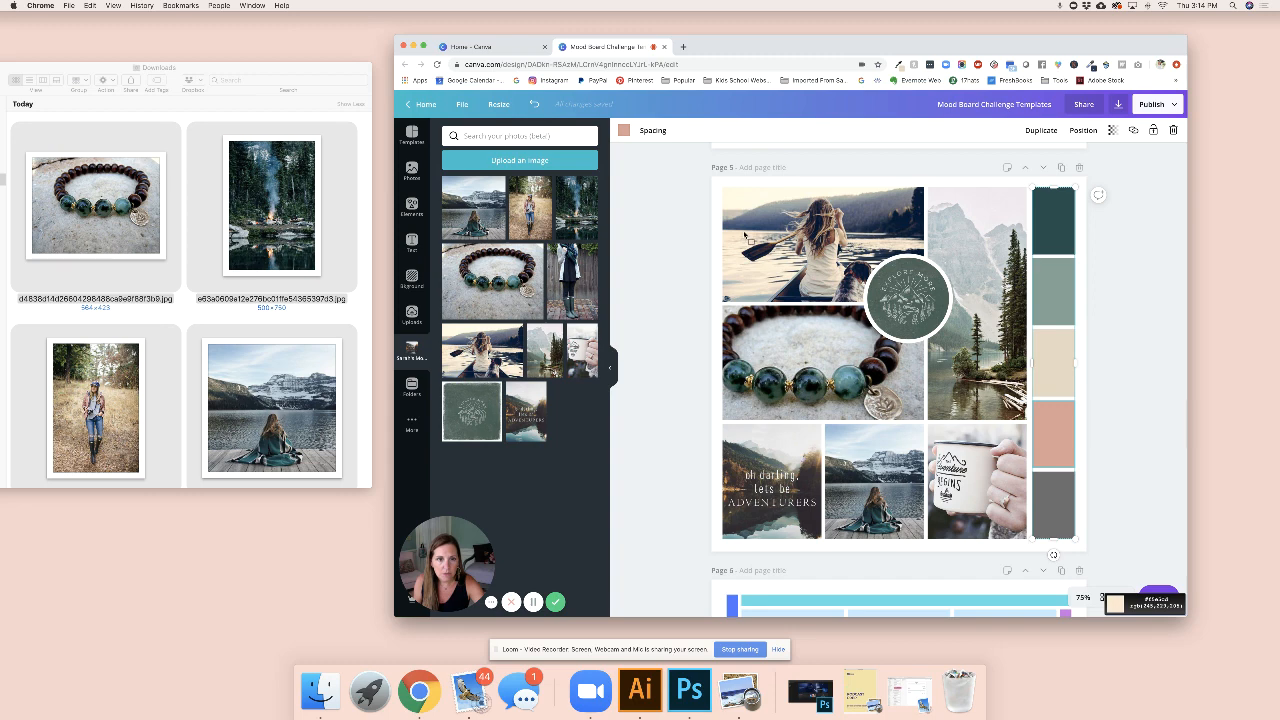
pyautogui.click(744, 234)
pyautogui.click(897, 64)
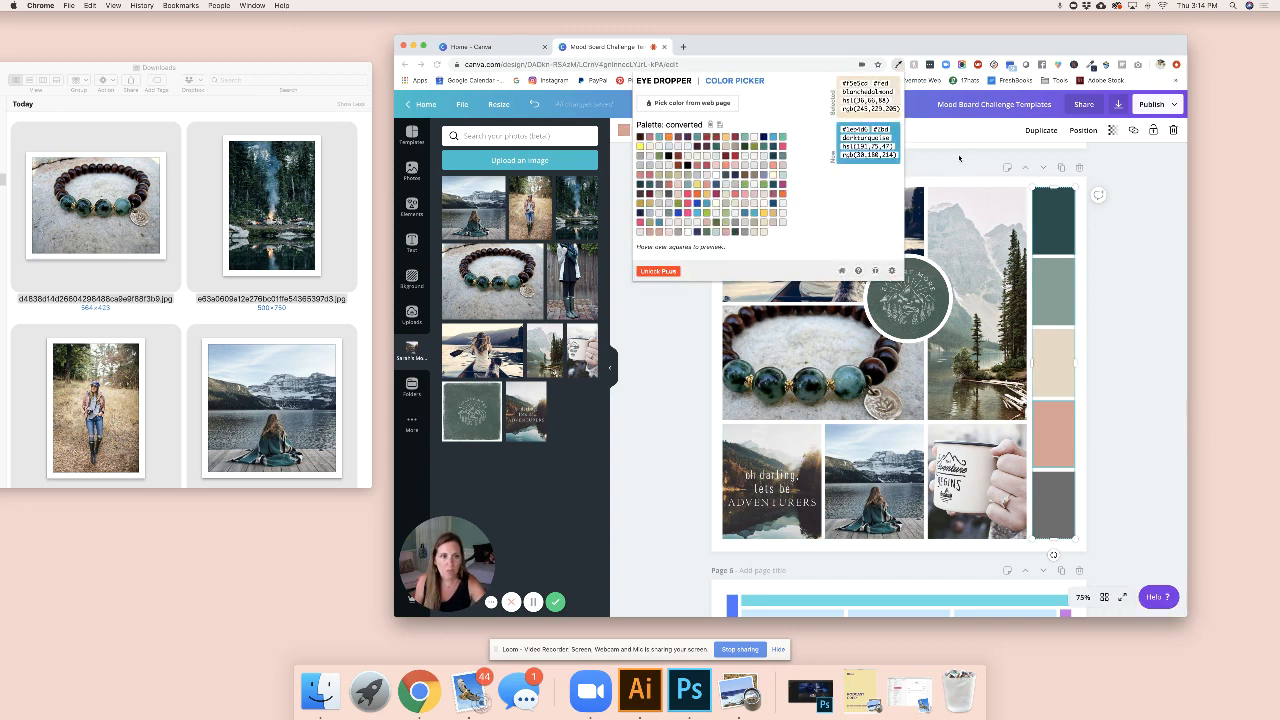
pyautogui.click(910, 130)
# Sample a light grey from the mug photo with Eye Dropper and copy its hex code, #e7e4e4.
pyautogui.click(897, 64)
pyautogui.click(668, 106)
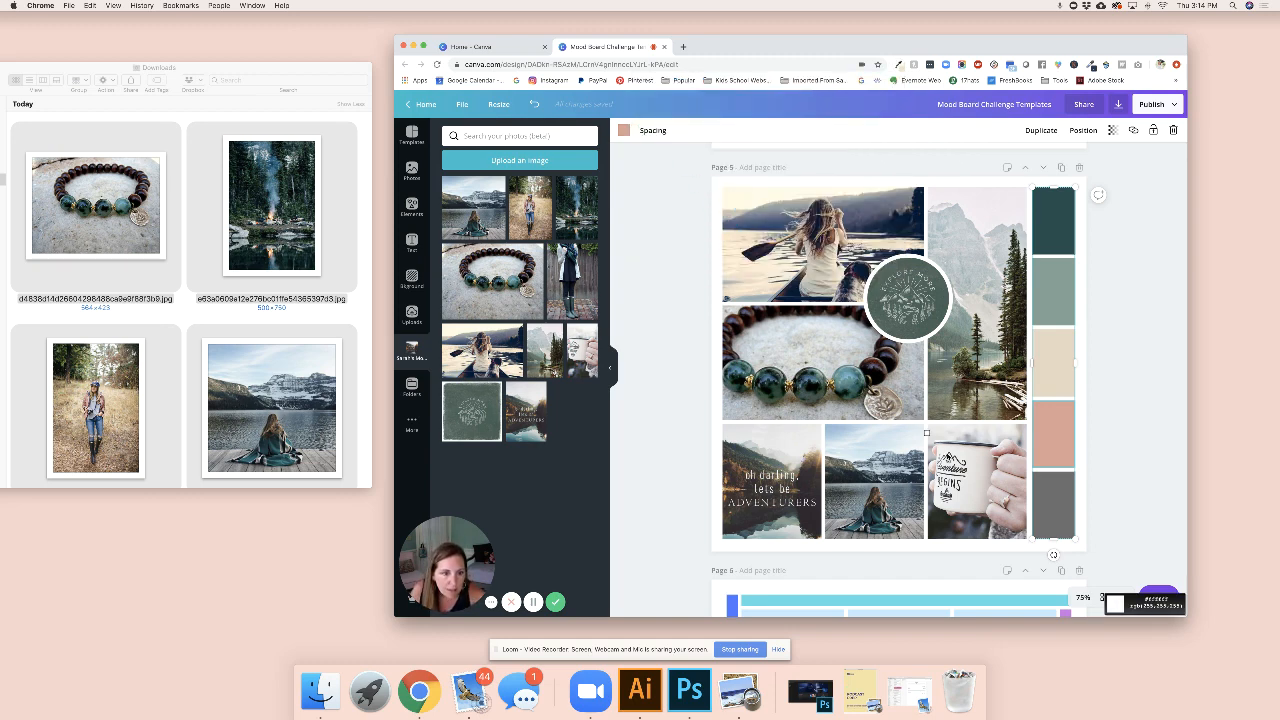
pyautogui.click(969, 457)
pyautogui.click(898, 66)
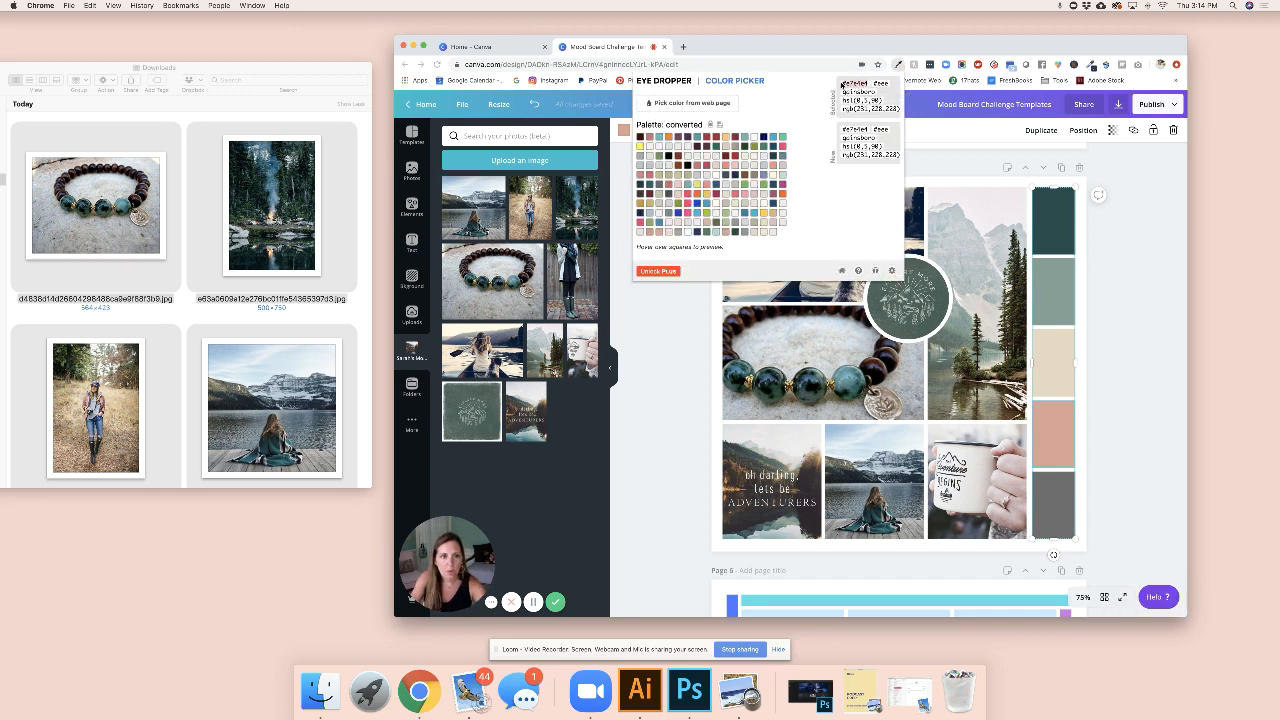
pyautogui.press('super+c')
pyautogui.click(657, 333)
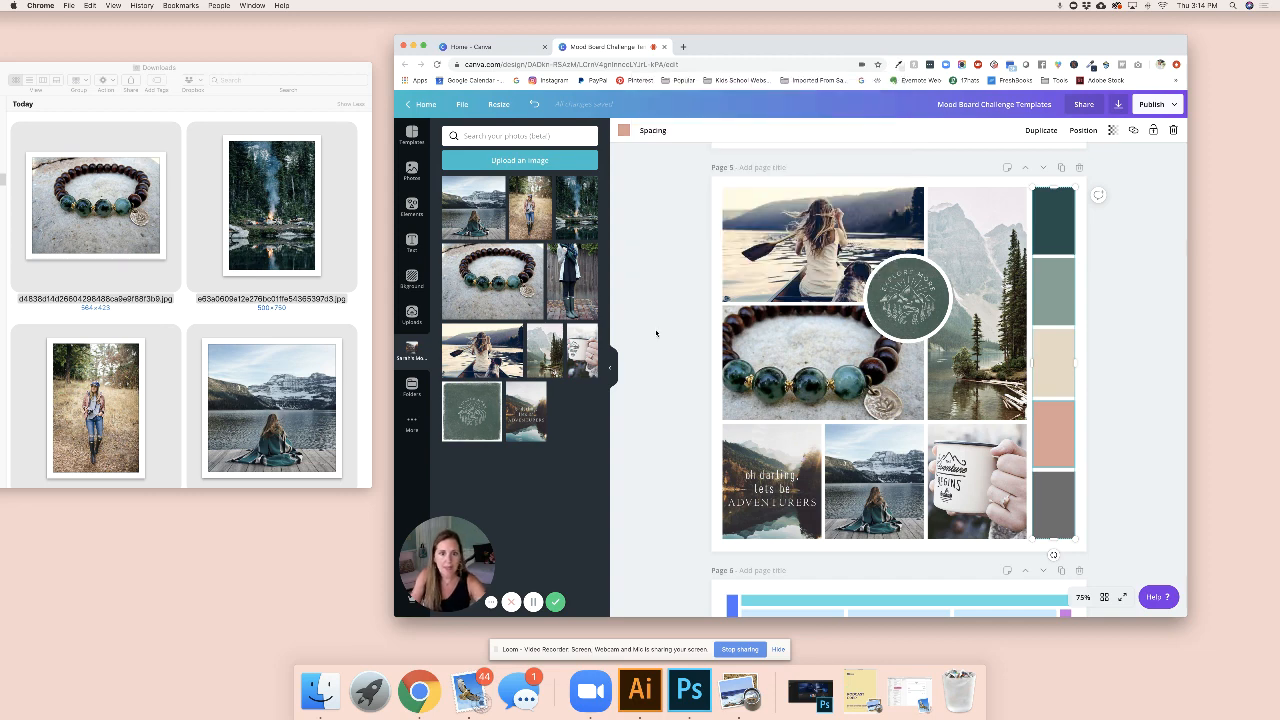
# Recolour the fourth swatch of the colour column with the copied light grey code #e7e4e4.
pyautogui.click(624, 132)
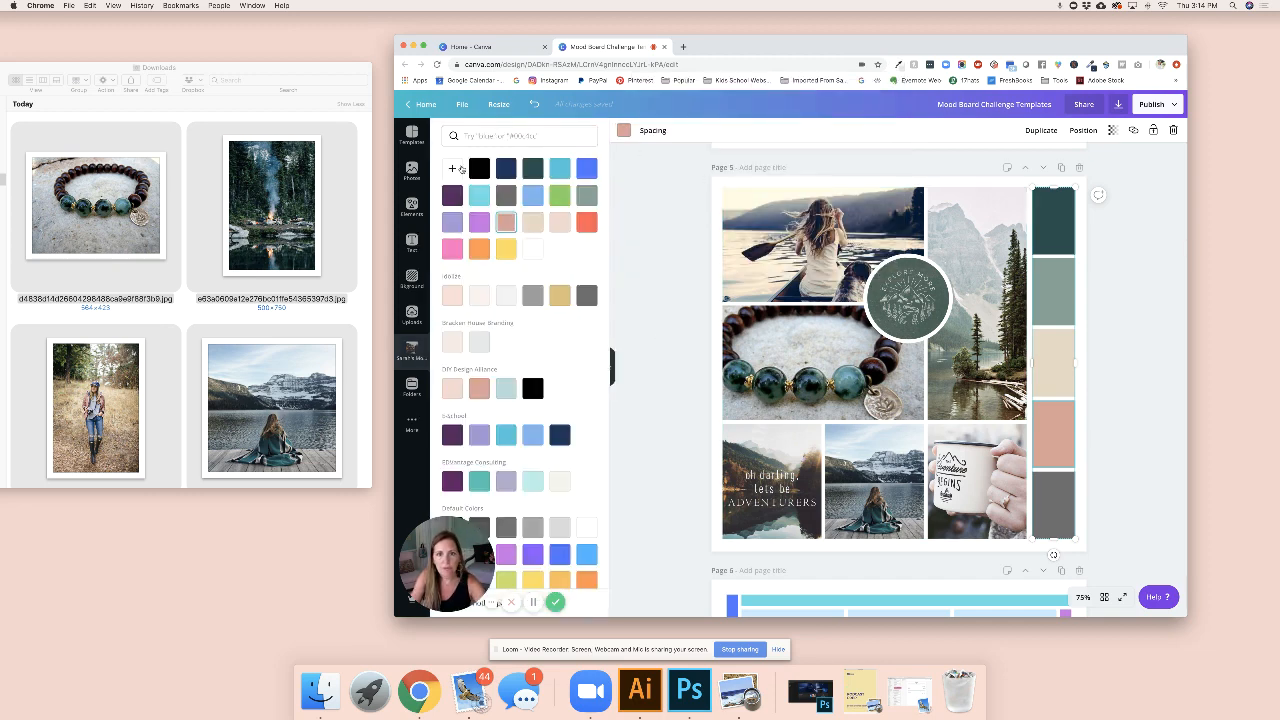
pyautogui.click(452, 168)
pyautogui.moveTo(549, 273); pyautogui.dragTo(477, 270)
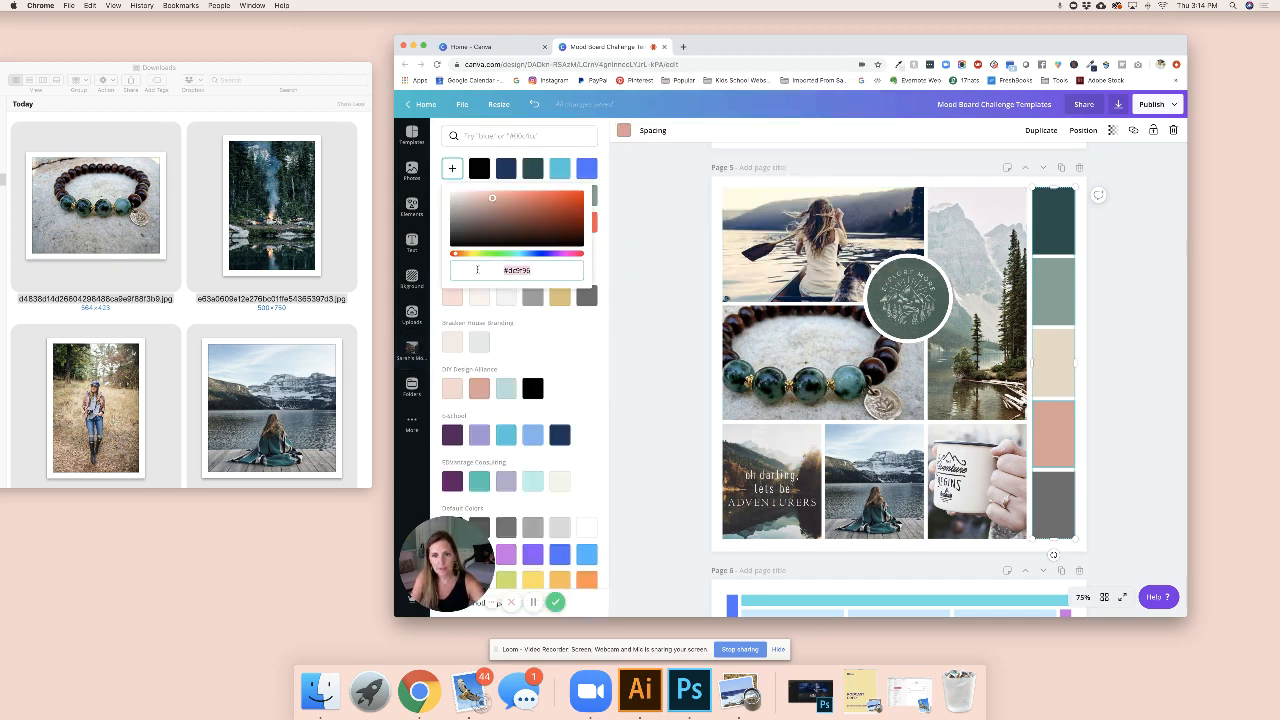
pyautogui.press('super+v')
pyautogui.click(687, 366)
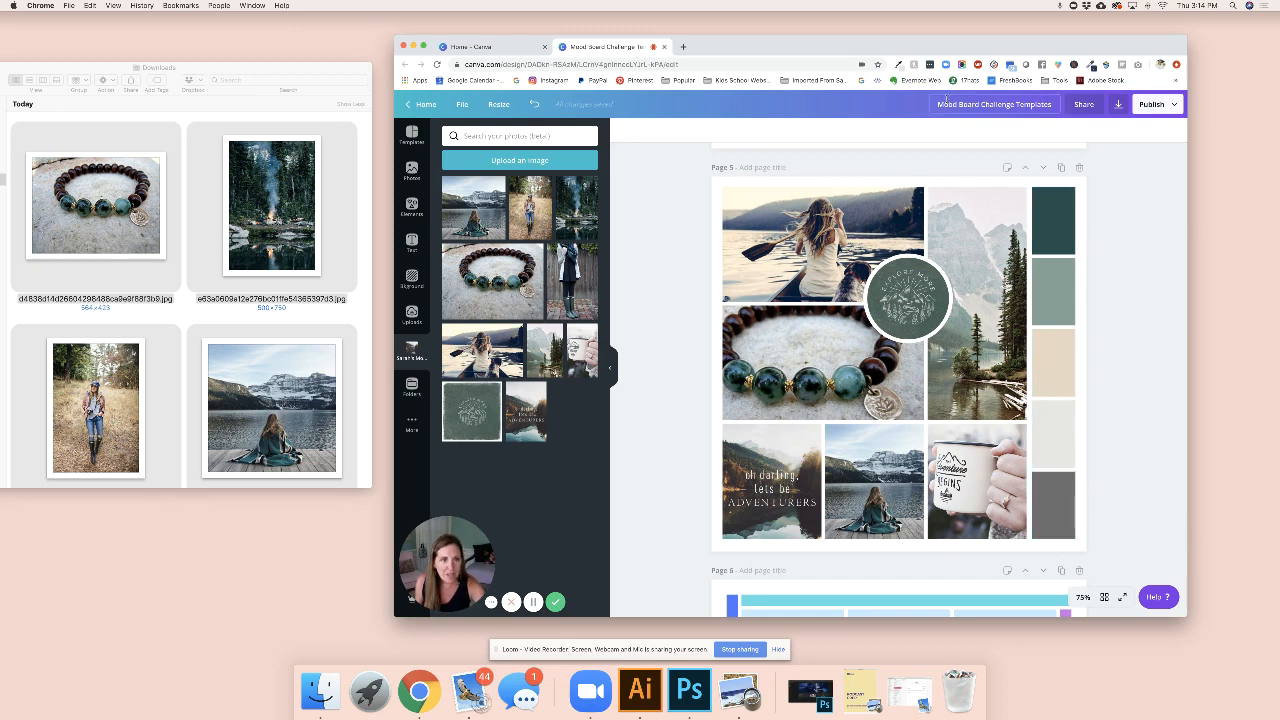
# Sample a pale greyish beige from the mountain lake photo with Eye Dropper and copy its hex code, #dbdcd2.
pyautogui.click(898, 64)
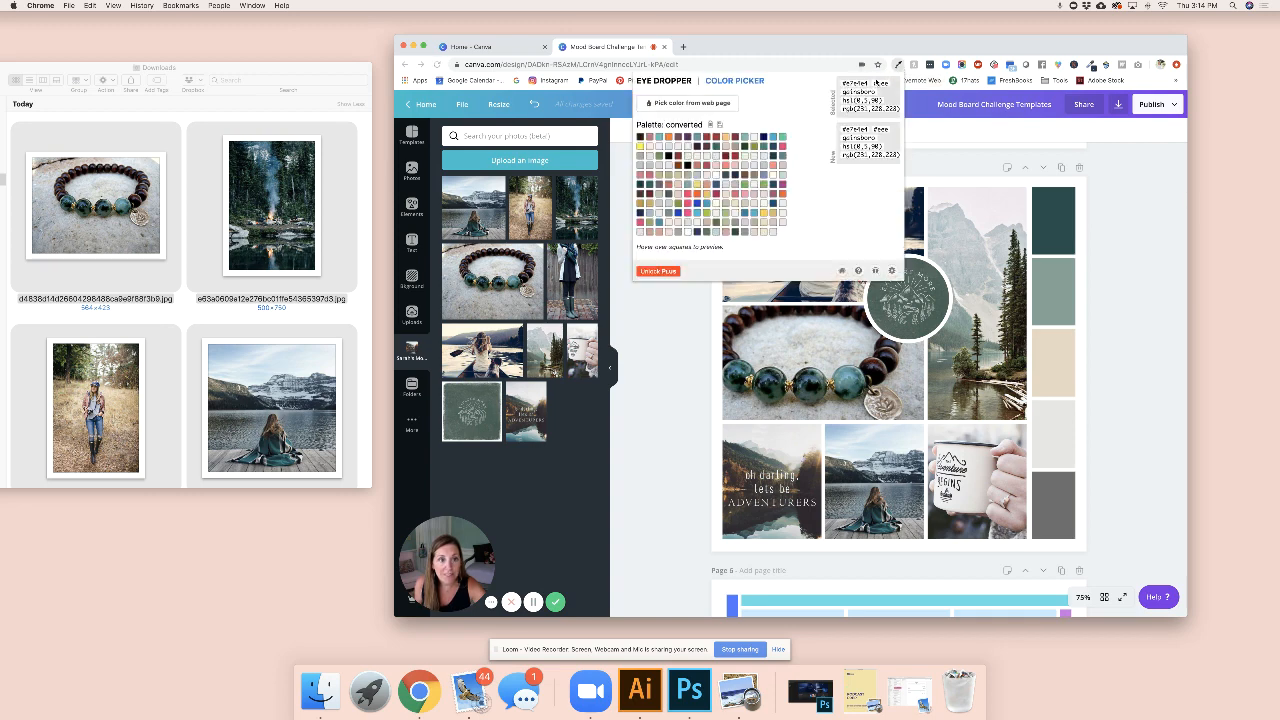
pyautogui.click(703, 104)
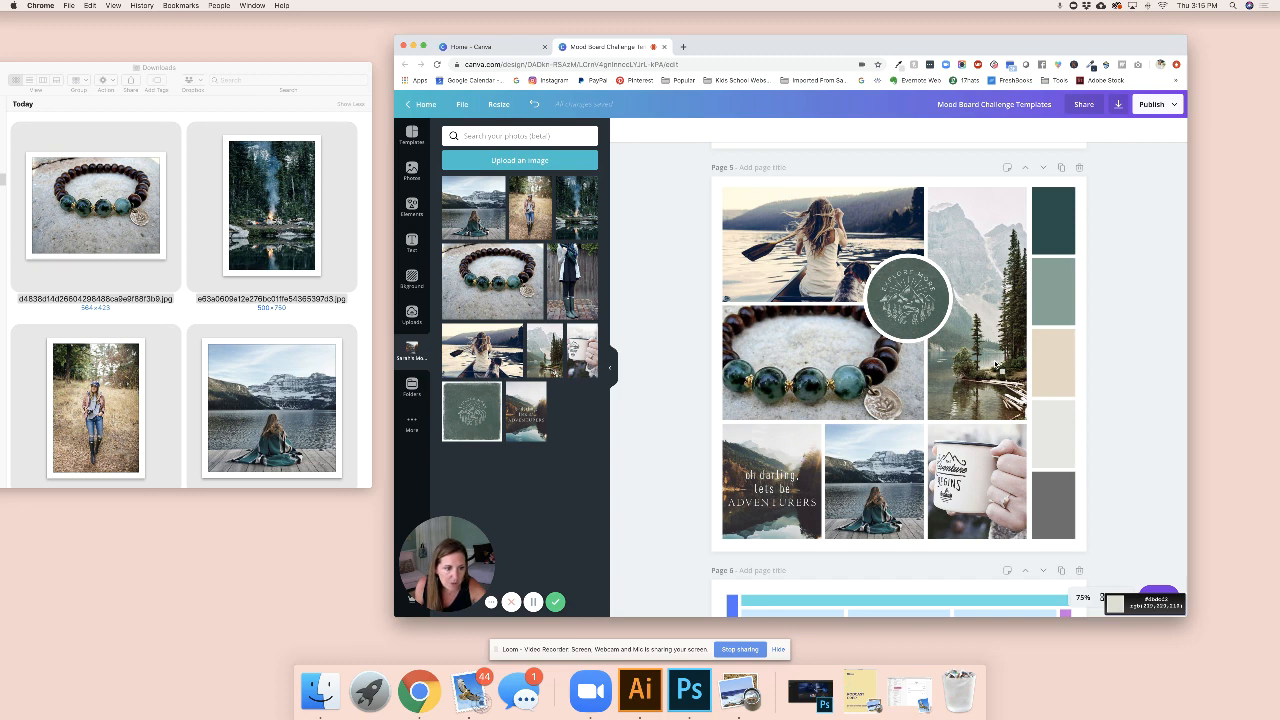
pyautogui.click(997, 365)
pyautogui.click(898, 64)
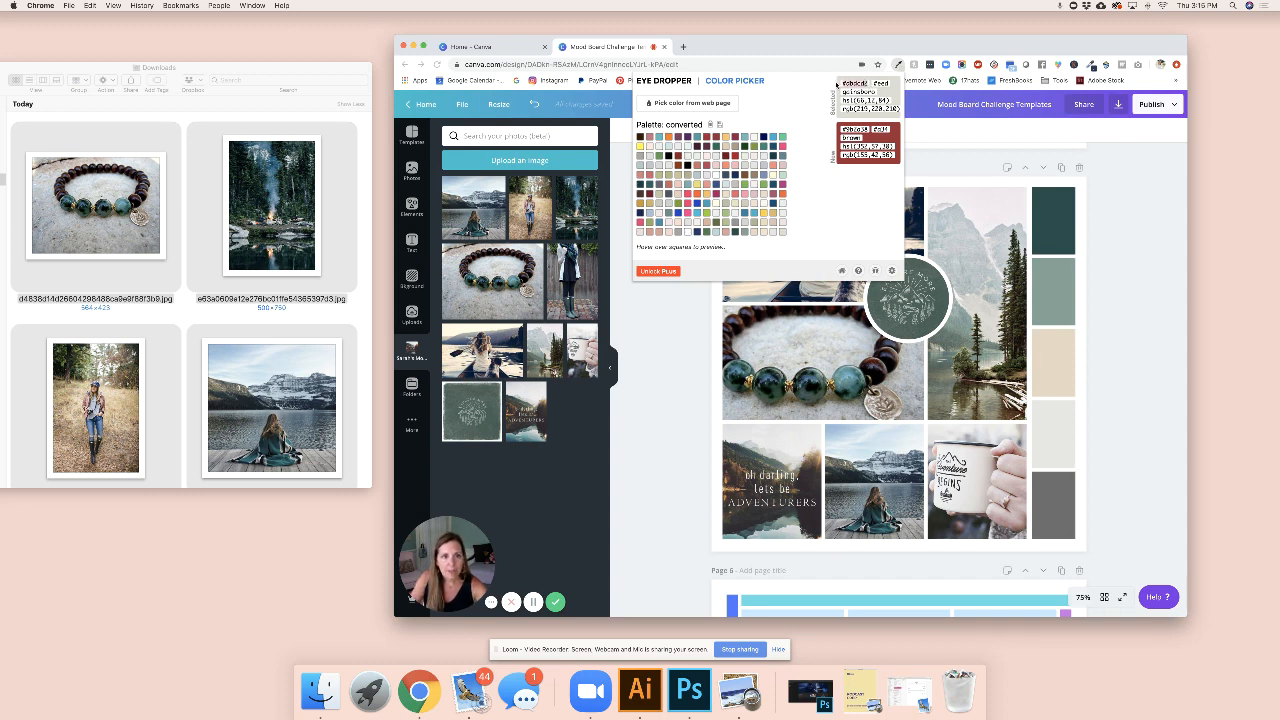
# Change the third swatch of the colour column to the copied greyish beige code #dbdcd2.
pyautogui.click(1049, 405)
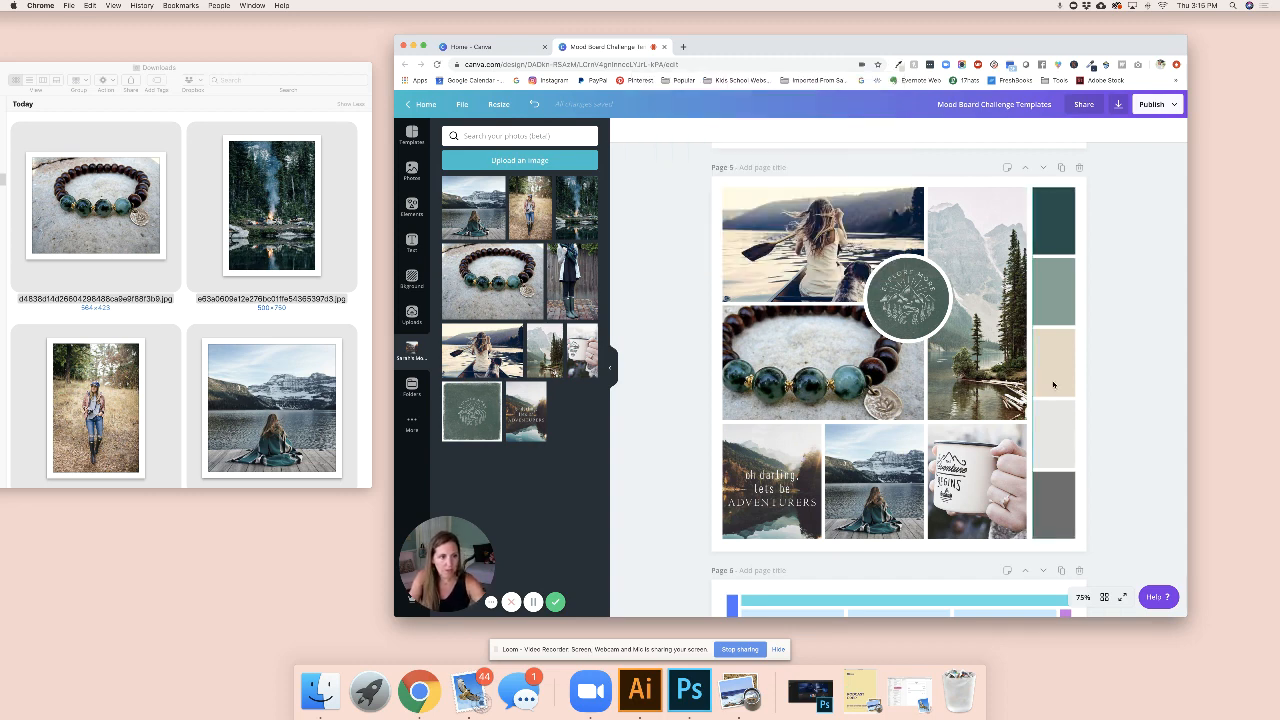
pyautogui.click(624, 130)
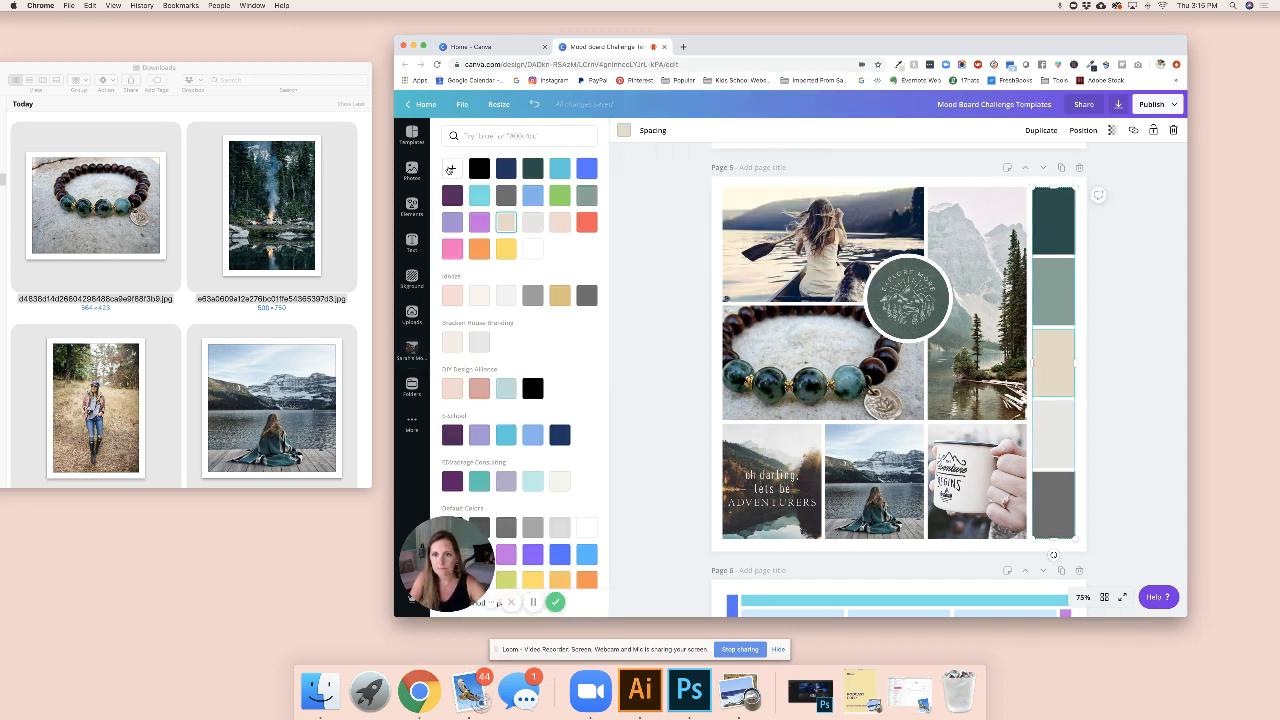
pyautogui.click(450, 169)
pyautogui.tripleClick(491, 268)
pyautogui.press('super+v')
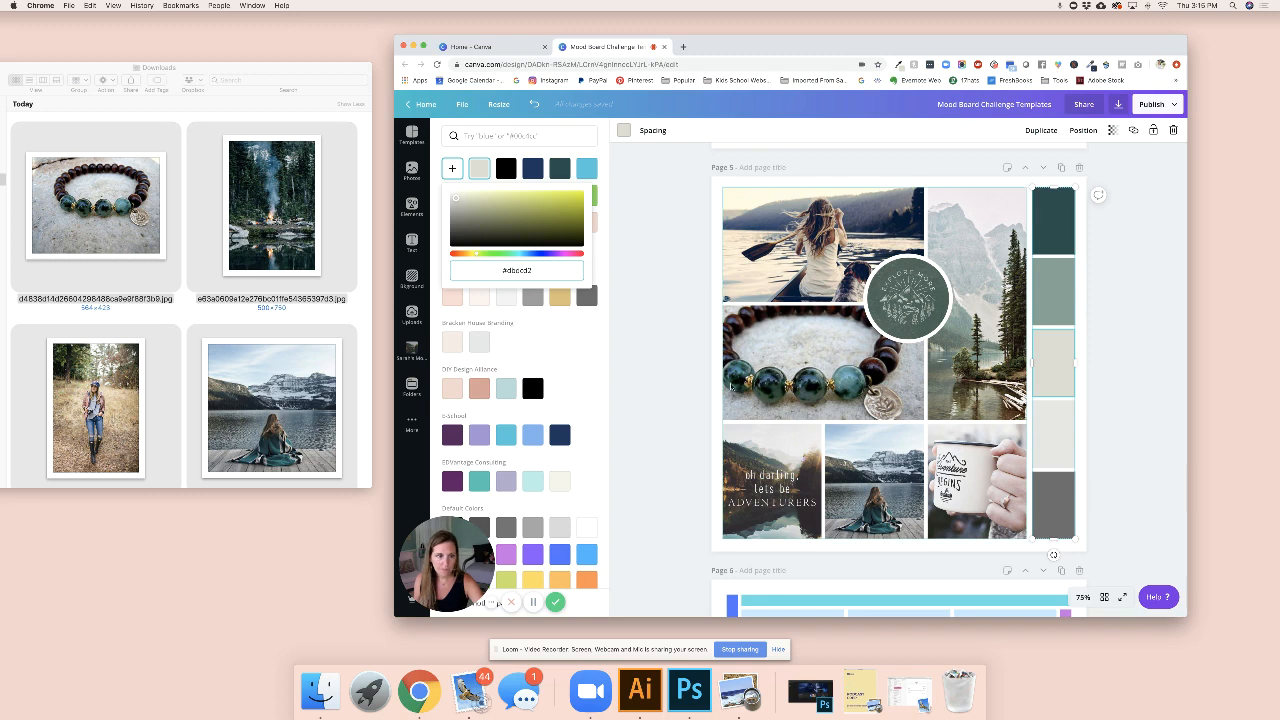
pyautogui.click(691, 374)
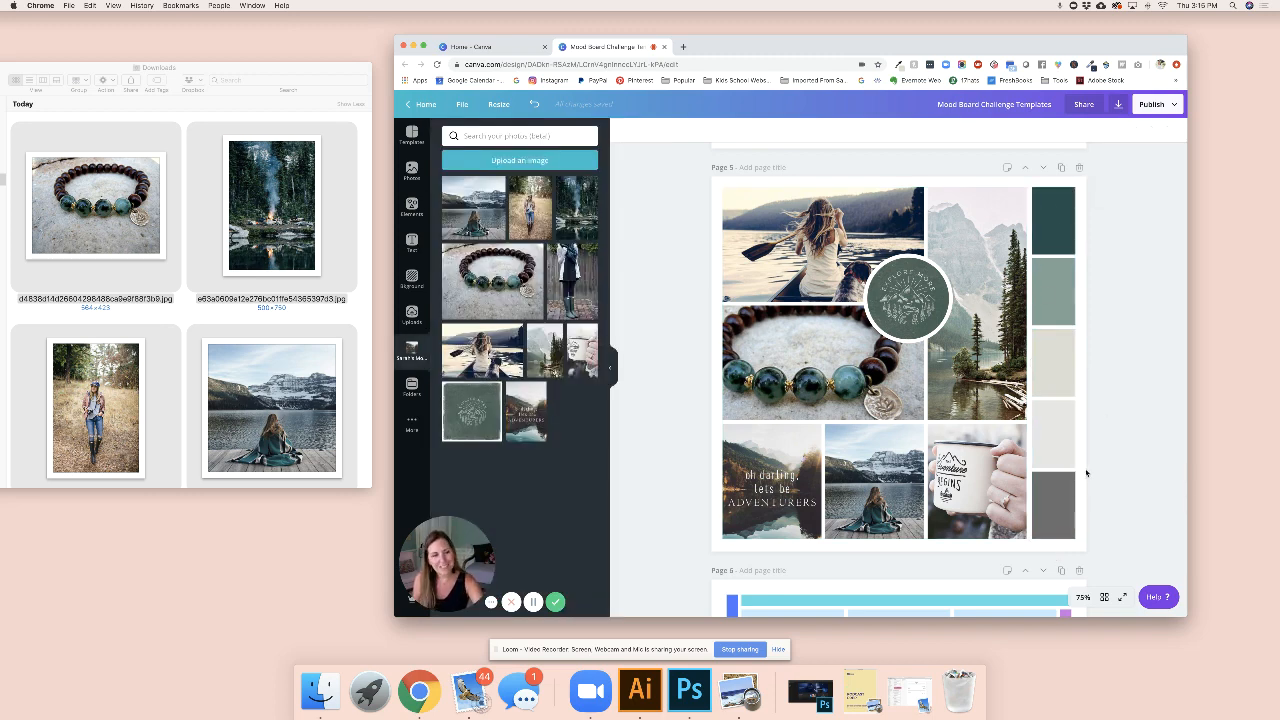
# Lighten the third swatch of the colour column to a pale cream off-white by adjusting its custom colour.
pyautogui.click(1059, 371)
pyautogui.click(623, 131)
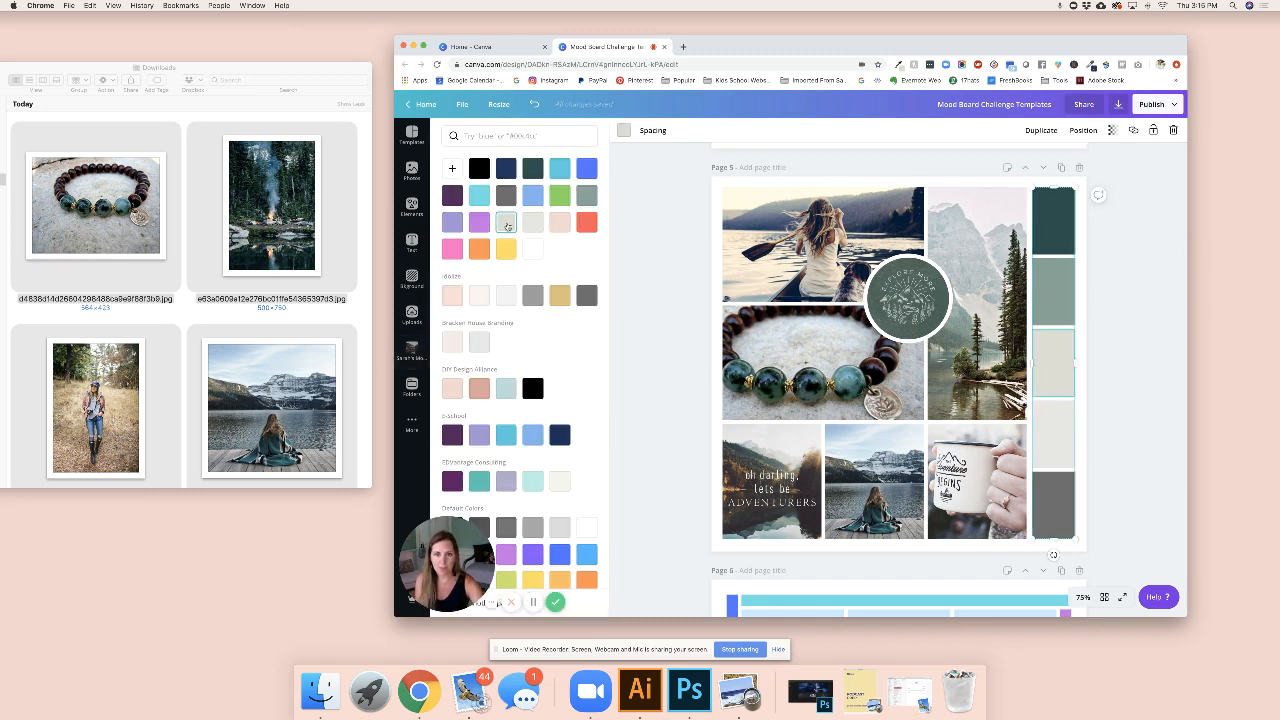
pyautogui.click(452, 168)
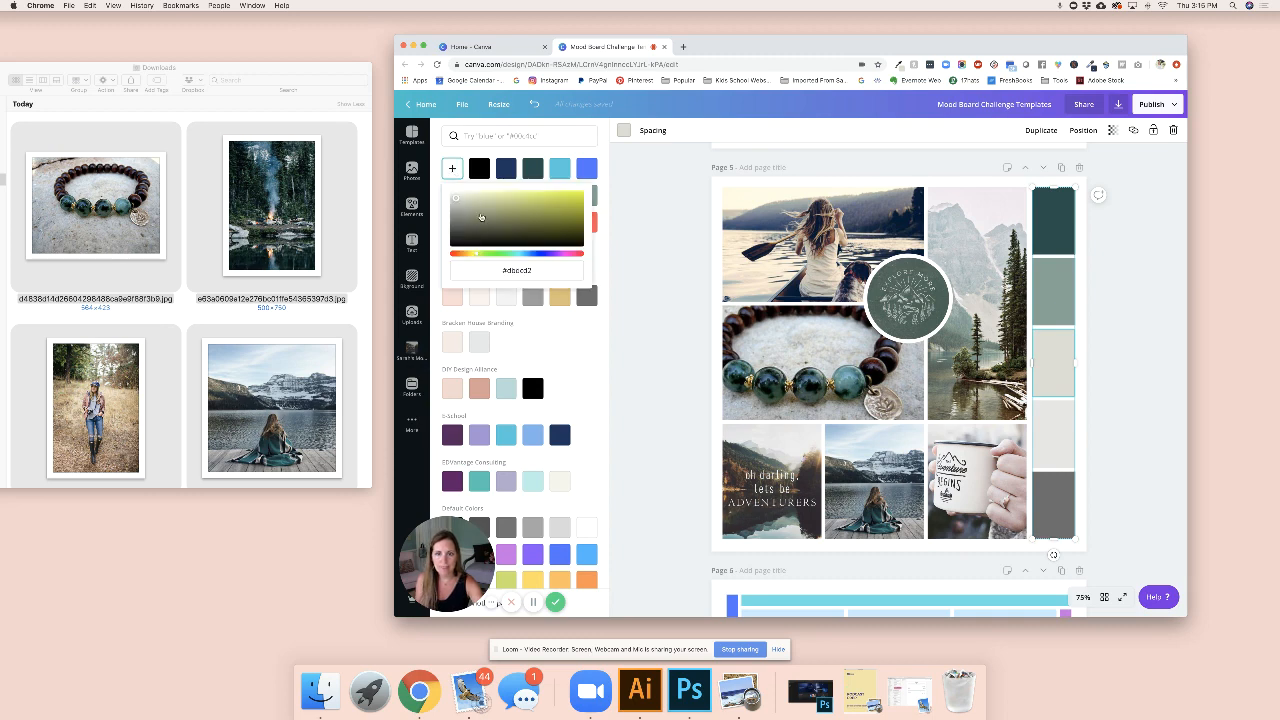
pyautogui.moveTo(456, 201)
pyautogui.mouseDown()
pyautogui.moveTo(556, 215)
pyautogui.moveTo(460, 193)
pyautogui.mouseUp()
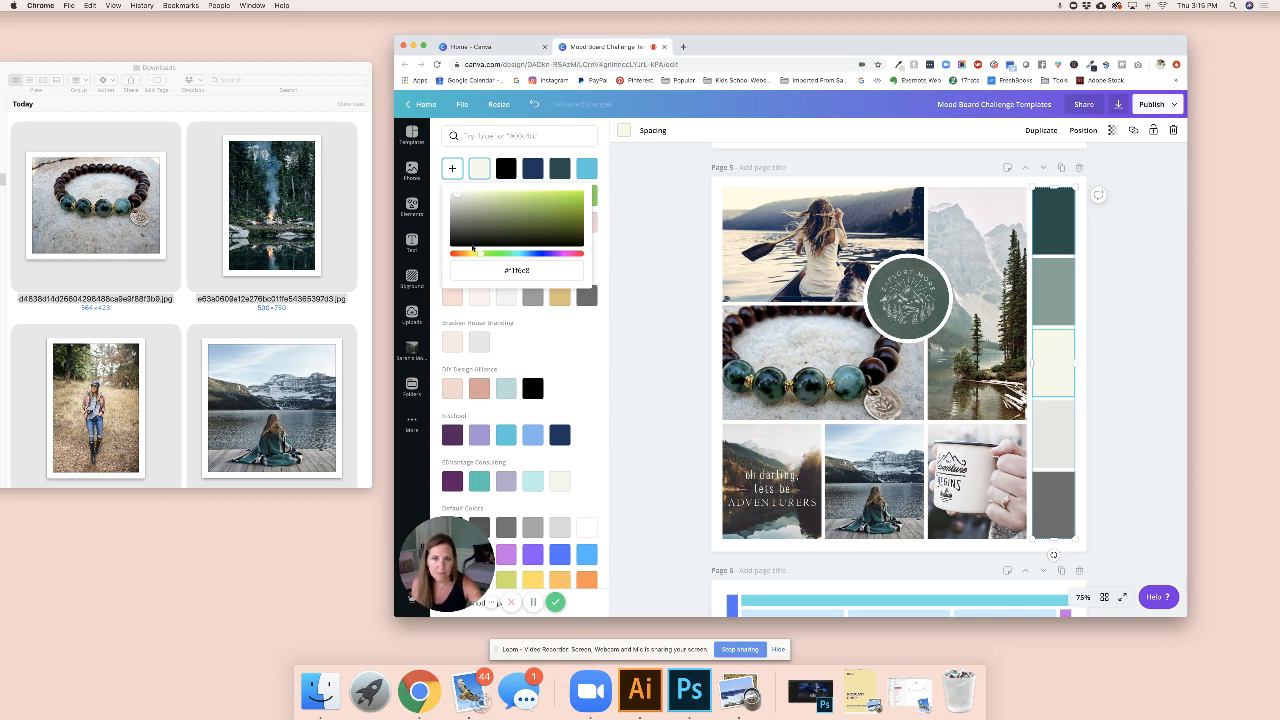
pyautogui.moveTo(458, 195); pyautogui.dragTo(455, 192)
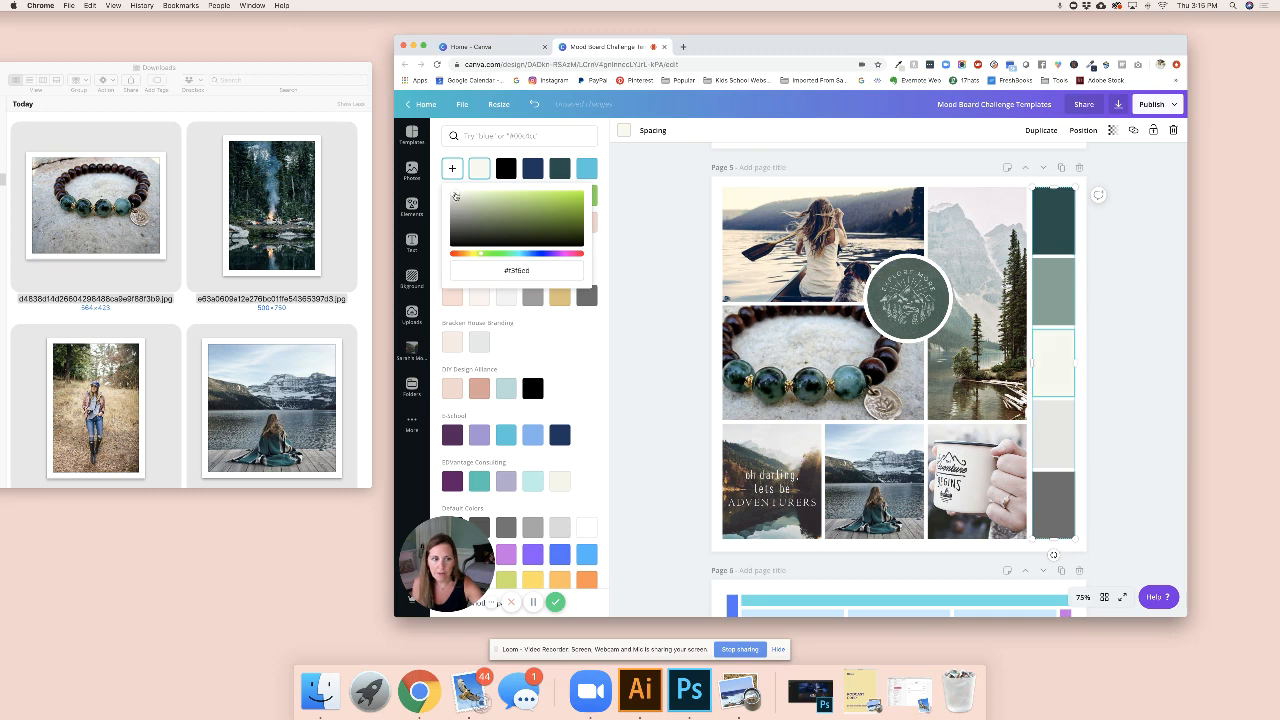
pyautogui.click(638, 257)
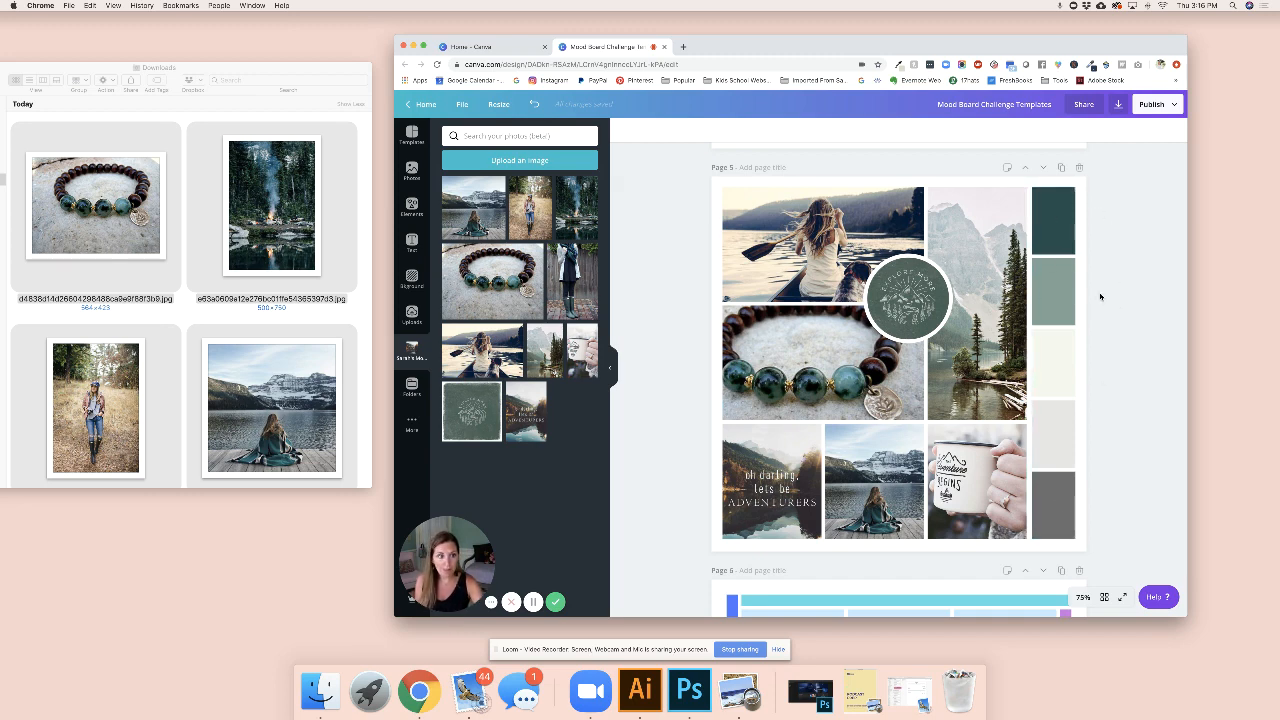
# On the page 6 grid template, recolour the top bar sage green and the left bar light grey from the document colours.
pyautogui.scroll(-3, 1100, 297)
pyautogui.scroll(-5, 1011, 274)
pyautogui.scroll(4, 934, 429)
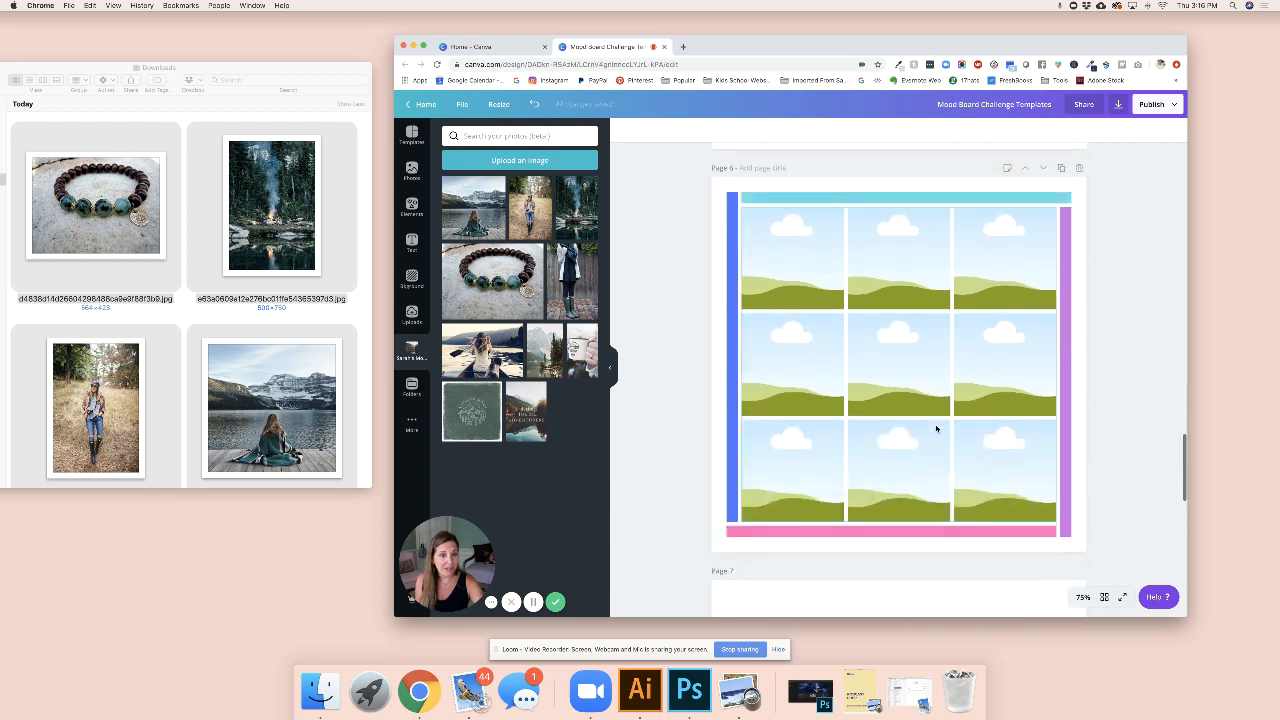
pyautogui.click(886, 243)
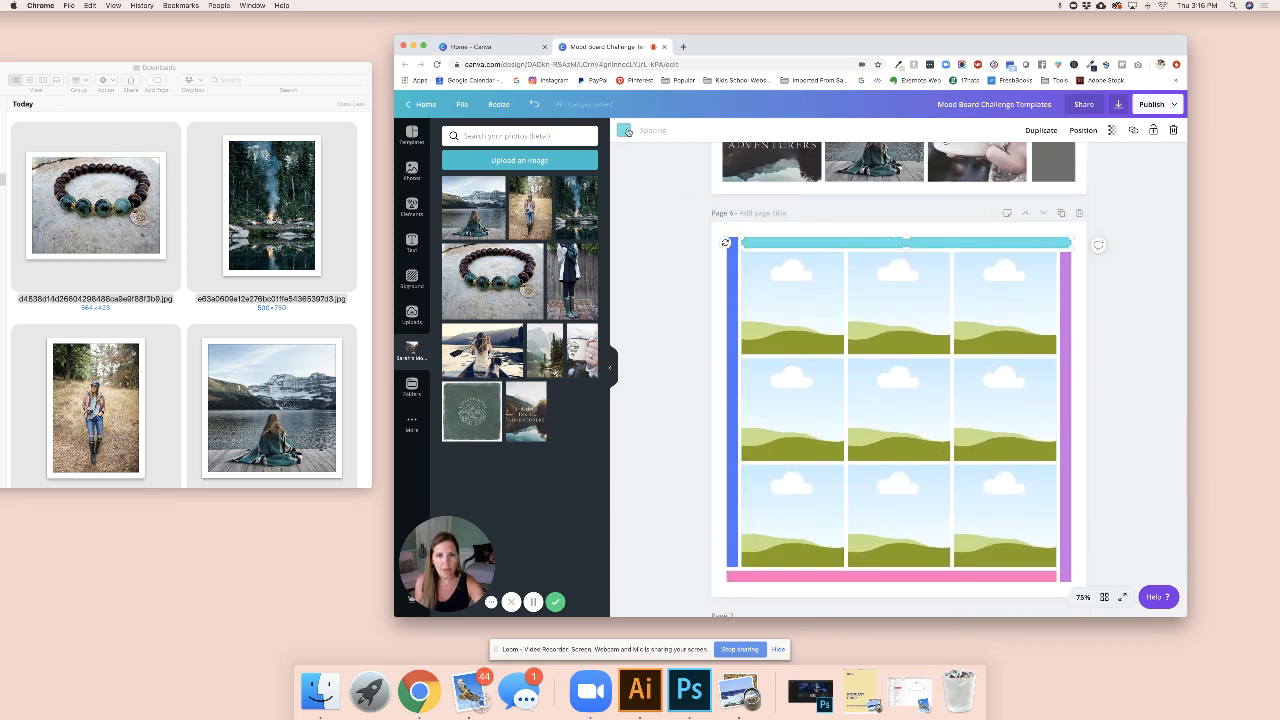
pyautogui.click(624, 130)
pyautogui.click(586, 195)
pyautogui.press('Tab')
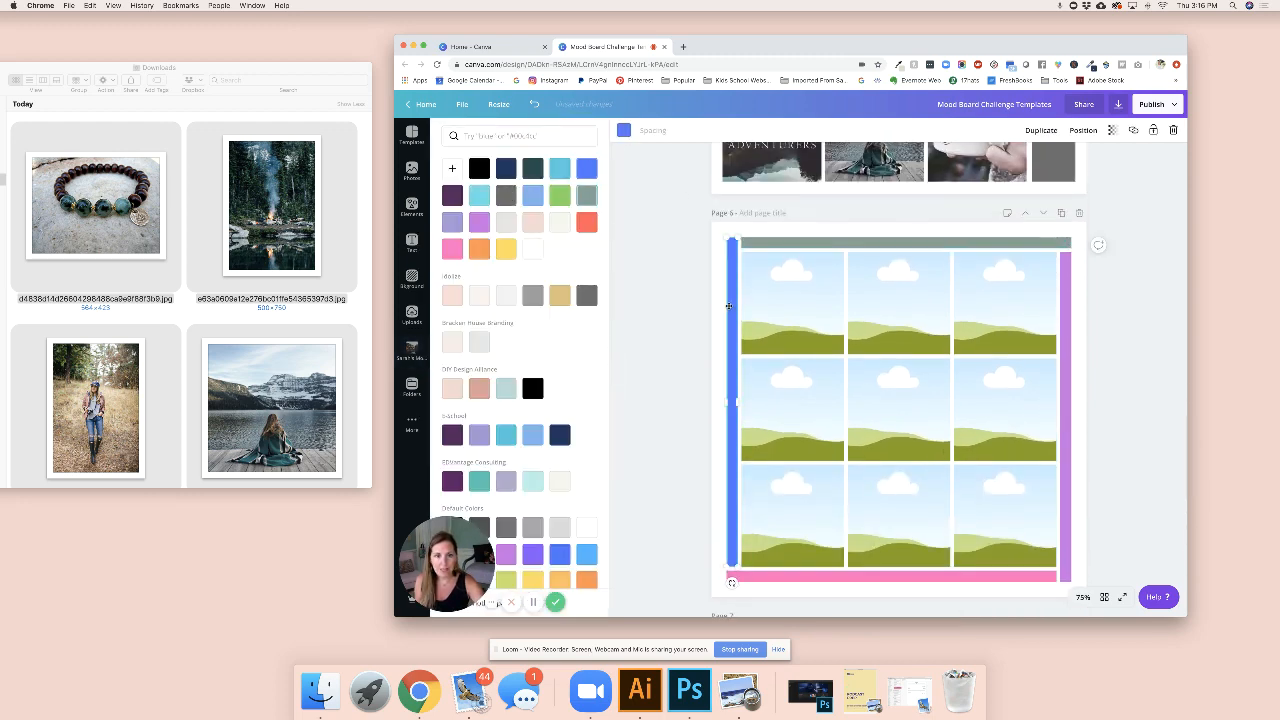
pyautogui.click(505, 222)
# Recolour the right bar of the page 6 template cream off-white and the bottom bar dark grey.
pyautogui.press('Tab')
pyautogui.press('Tab')
pyautogui.press('Tab')
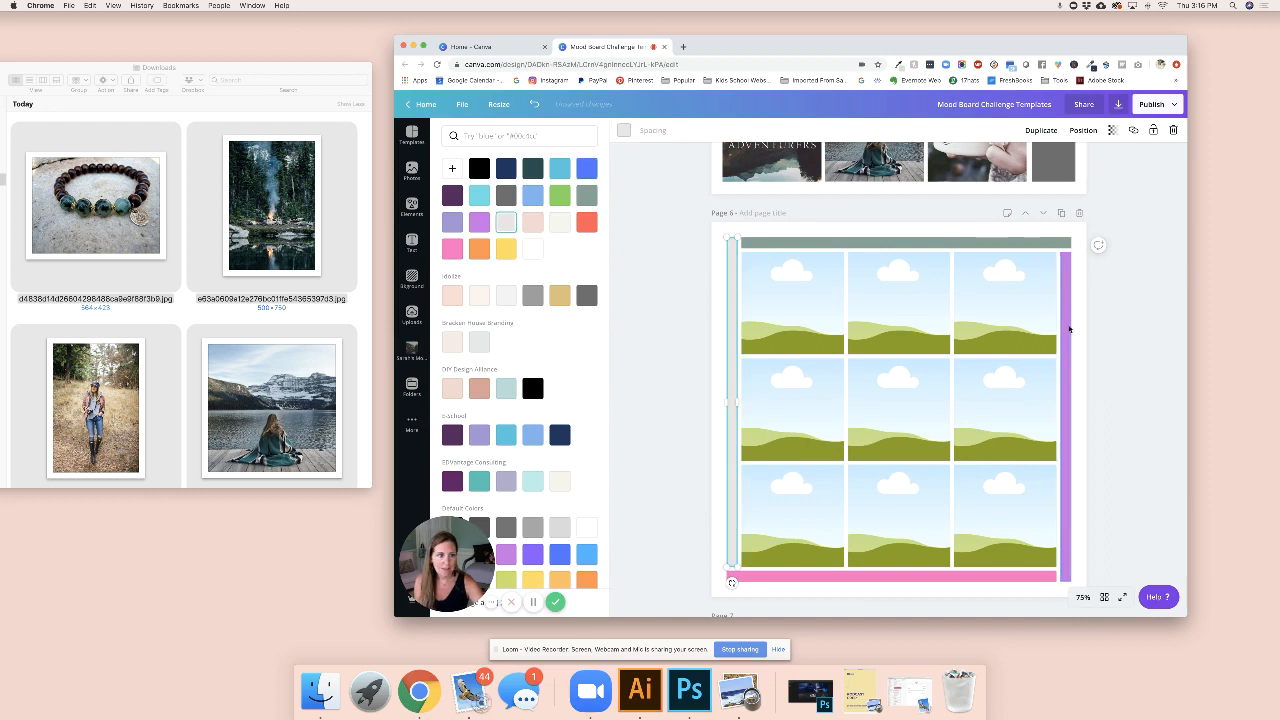
pyautogui.click(559, 222)
pyautogui.press('Tab')
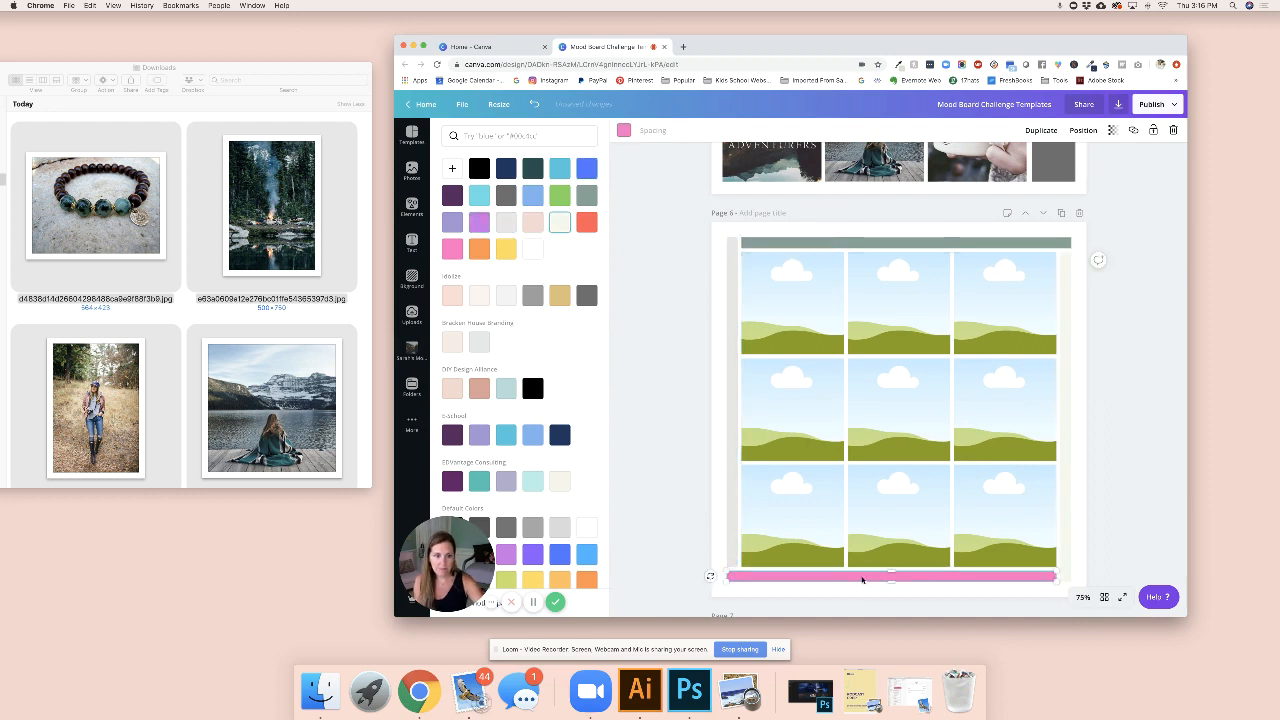
pyautogui.click(505, 195)
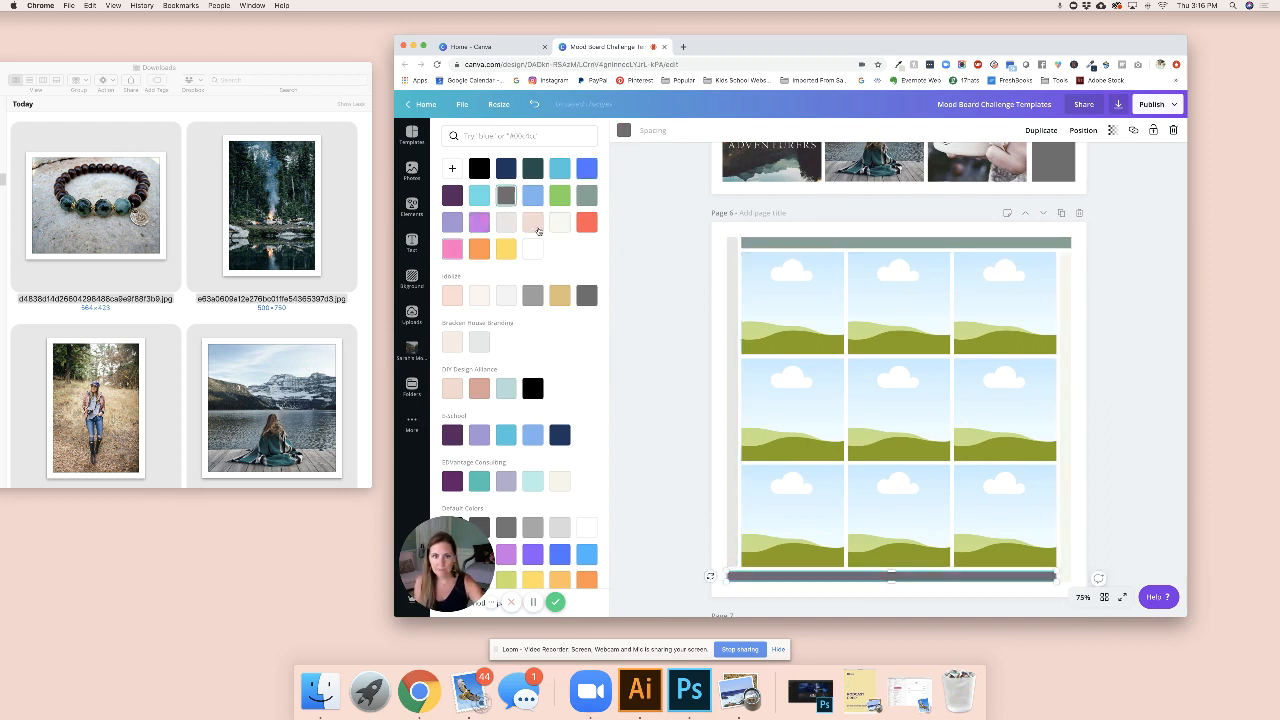
# Recolour the bottom bar of the page 6 grid template sage green from the document colours.
pyautogui.click(592, 195)
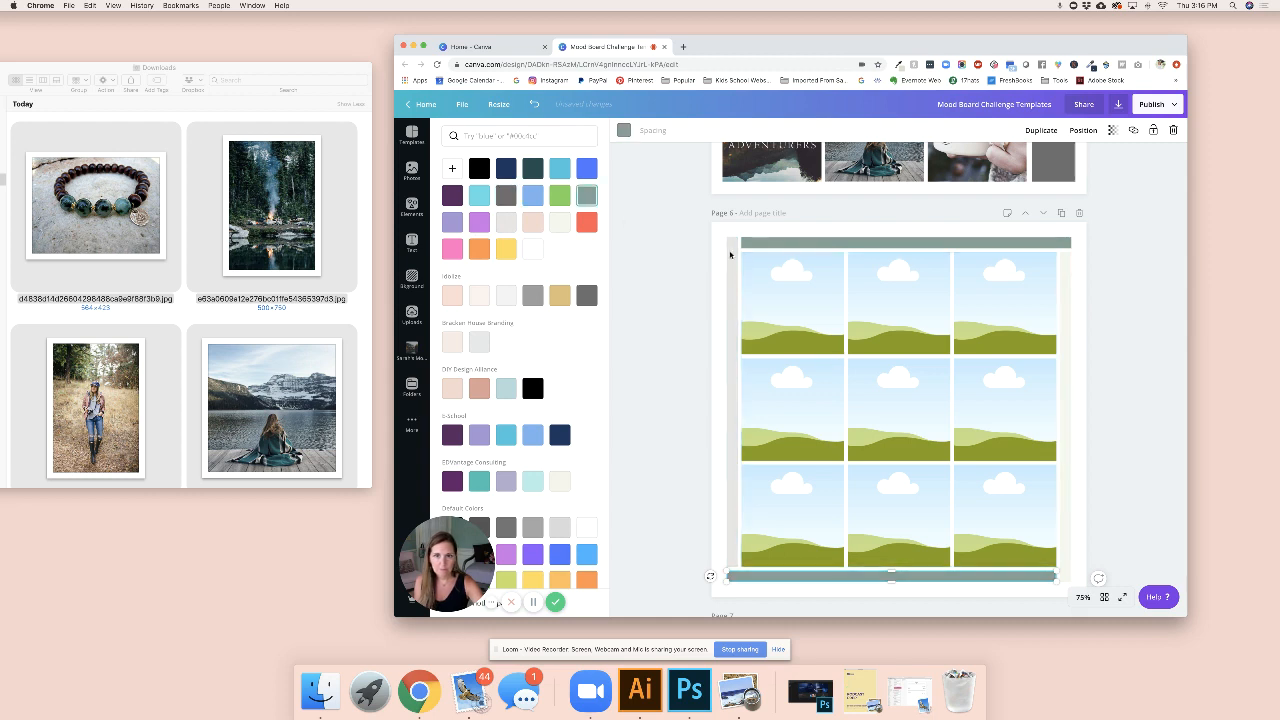
pyautogui.click(1113, 438)
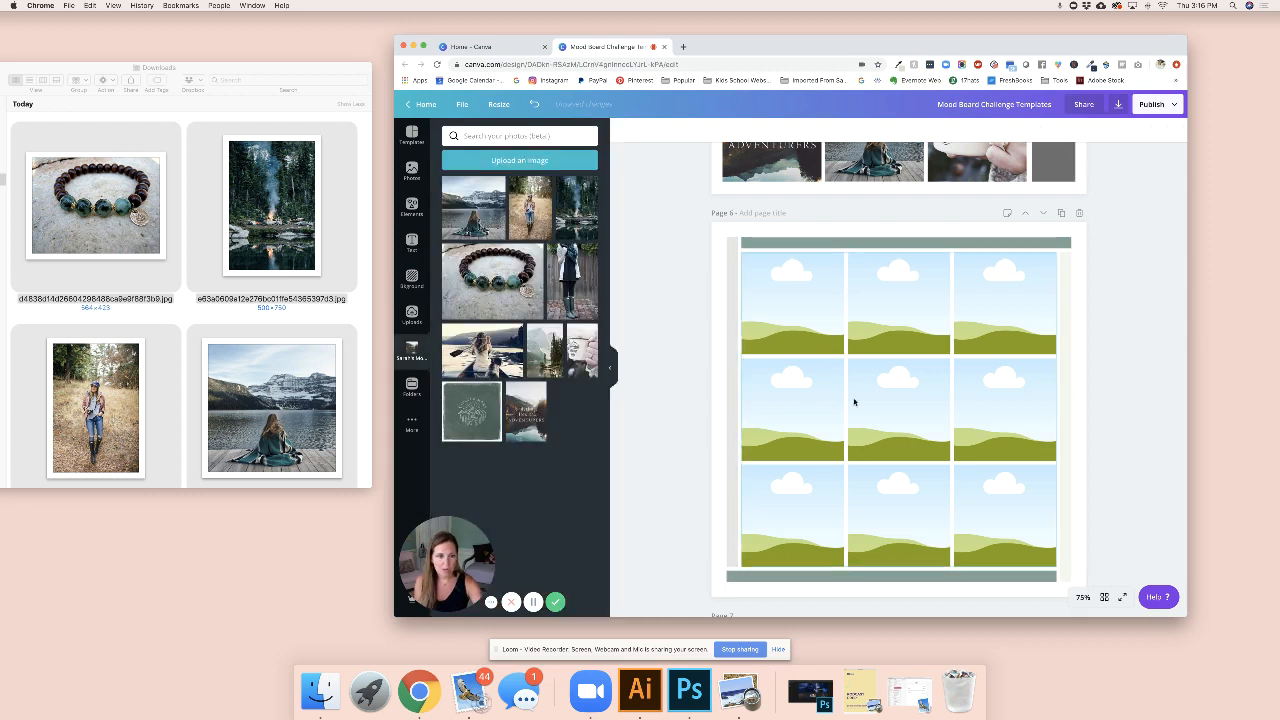
# Fill page 6 grid cells with the lakeside woman, mug, campfire, canoe, "oh darling, lets be adventurers" and bracelet photos.
pyautogui.moveTo(496, 182); pyautogui.dragTo(789, 296)
pyautogui.moveTo(577, 208); pyautogui.dragTo(900, 320)
pyautogui.moveTo(903, 395); pyautogui.dragTo(900, 398)
pyautogui.moveTo(582, 350); pyautogui.dragTo(910, 330)
pyautogui.moveTo(512, 358); pyautogui.dragTo(822, 498)
pyautogui.moveTo(535, 425); pyautogui.dragTo(1004, 515)
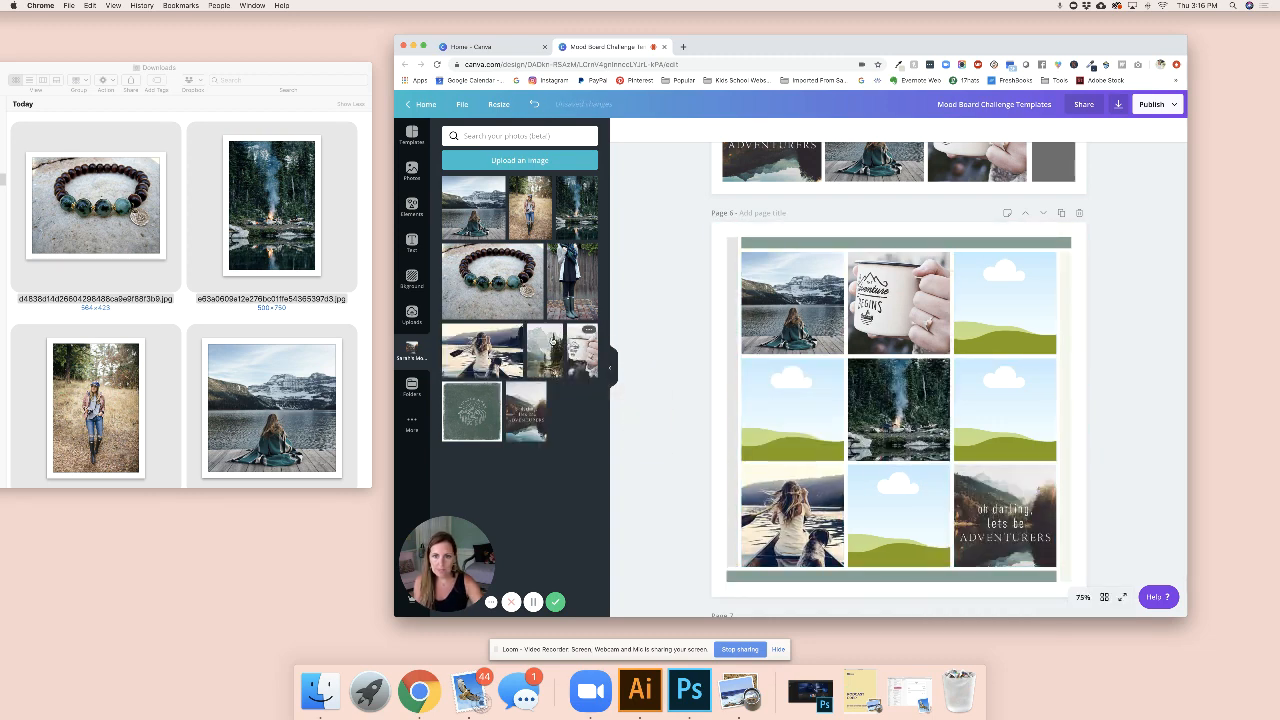
pyautogui.moveTo(476, 293); pyautogui.dragTo(790, 410)
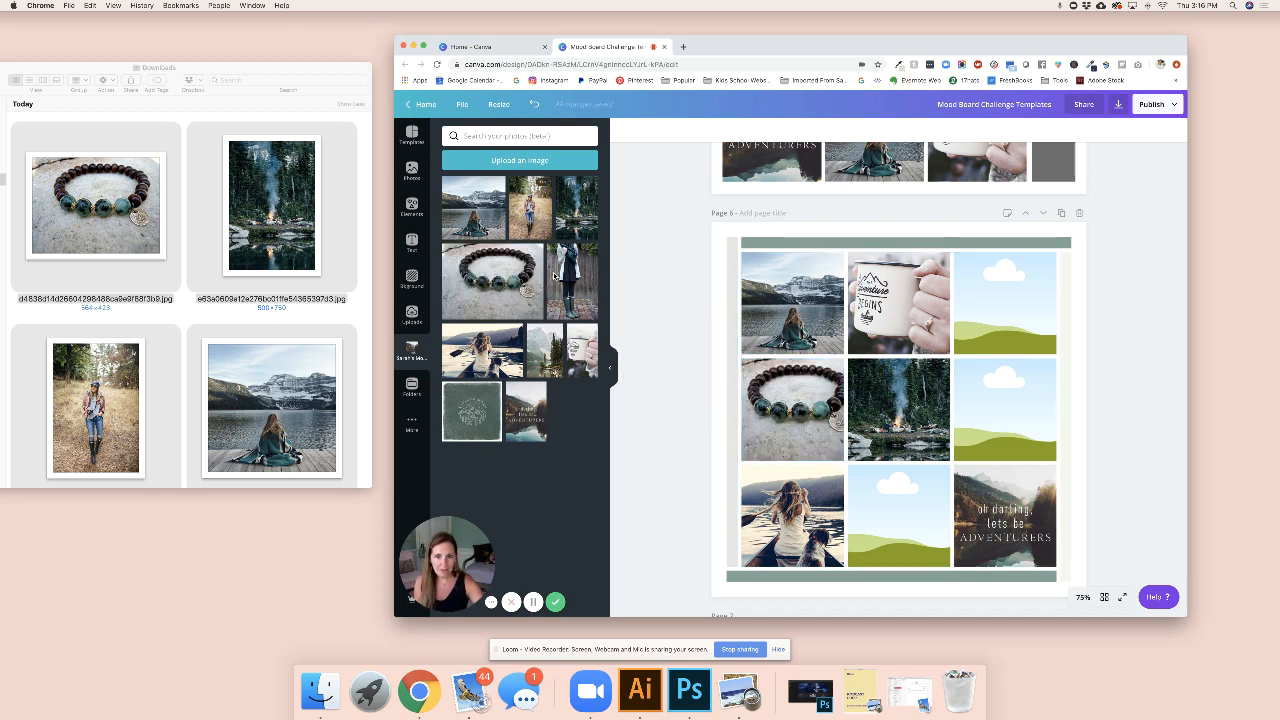
# Put the mountain lake photo in the page 6 grid's top-right cell and try removing the colours of all four border bars.
pyautogui.moveTo(548, 345); pyautogui.dragTo(998, 311)
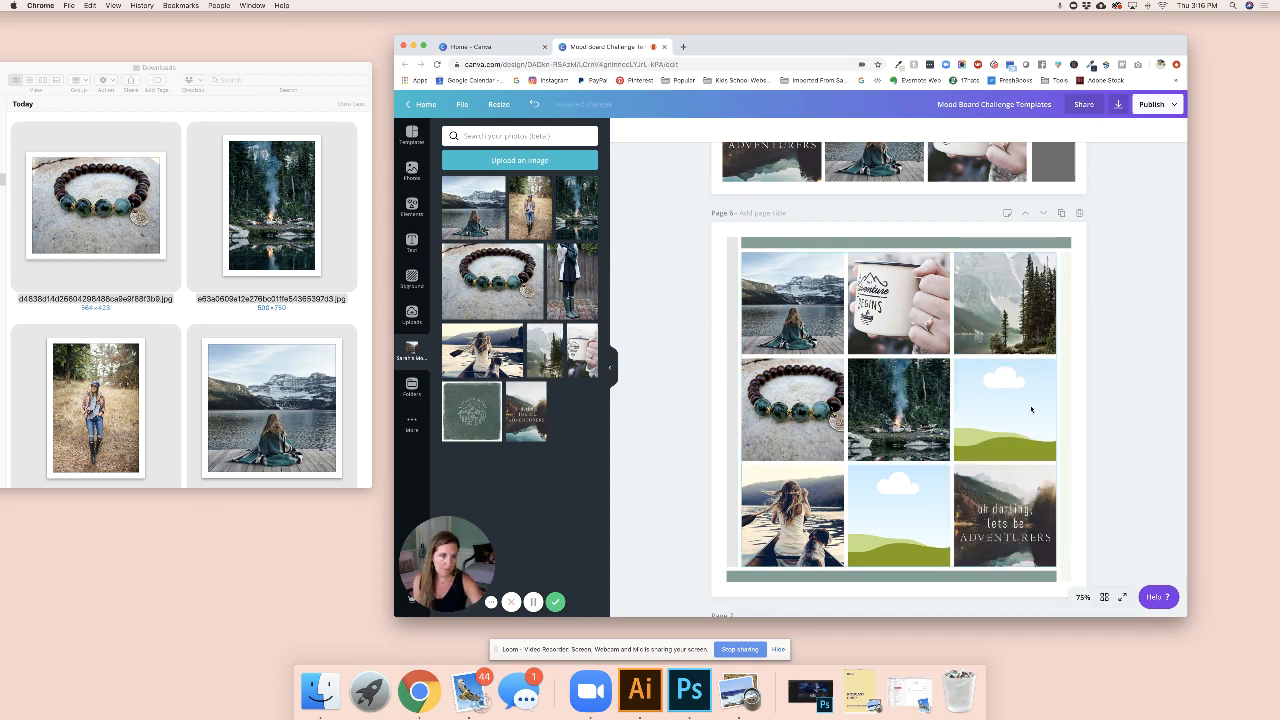
pyautogui.click(896, 244)
pyautogui.click(1062, 407)
pyautogui.press('BackSpace')
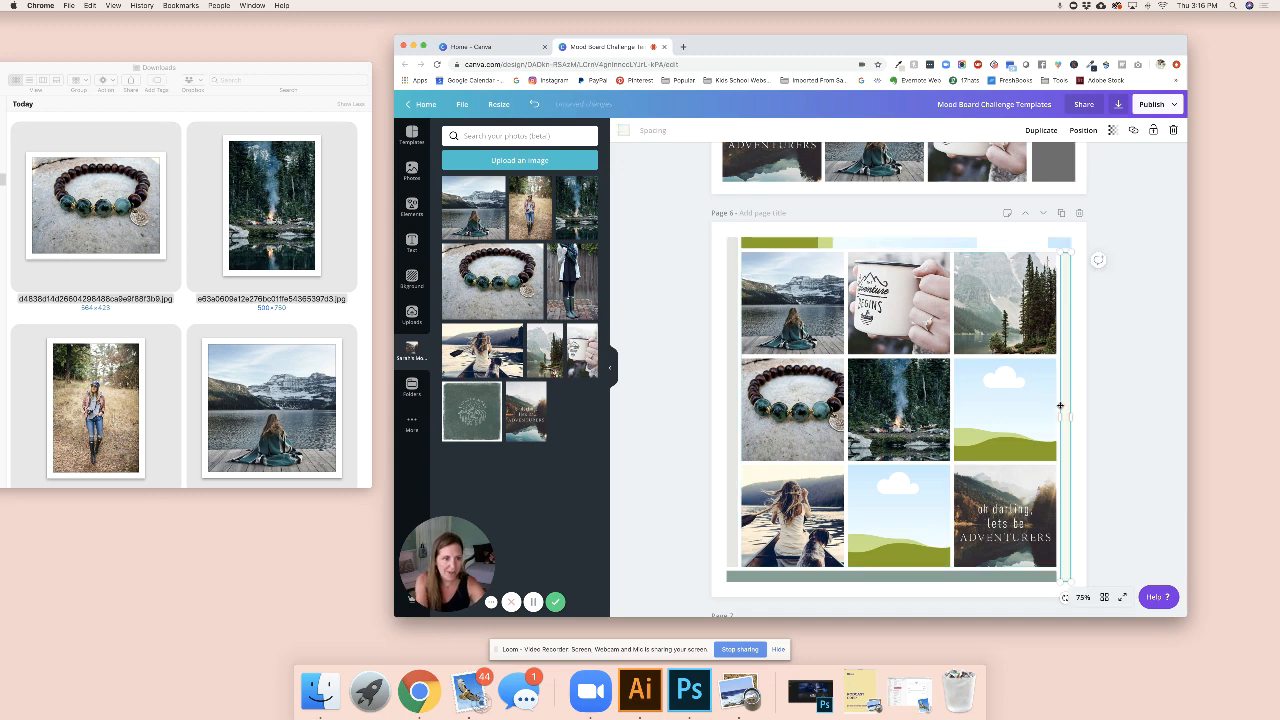
pyautogui.click(734, 384)
pyautogui.press('BackSpace')
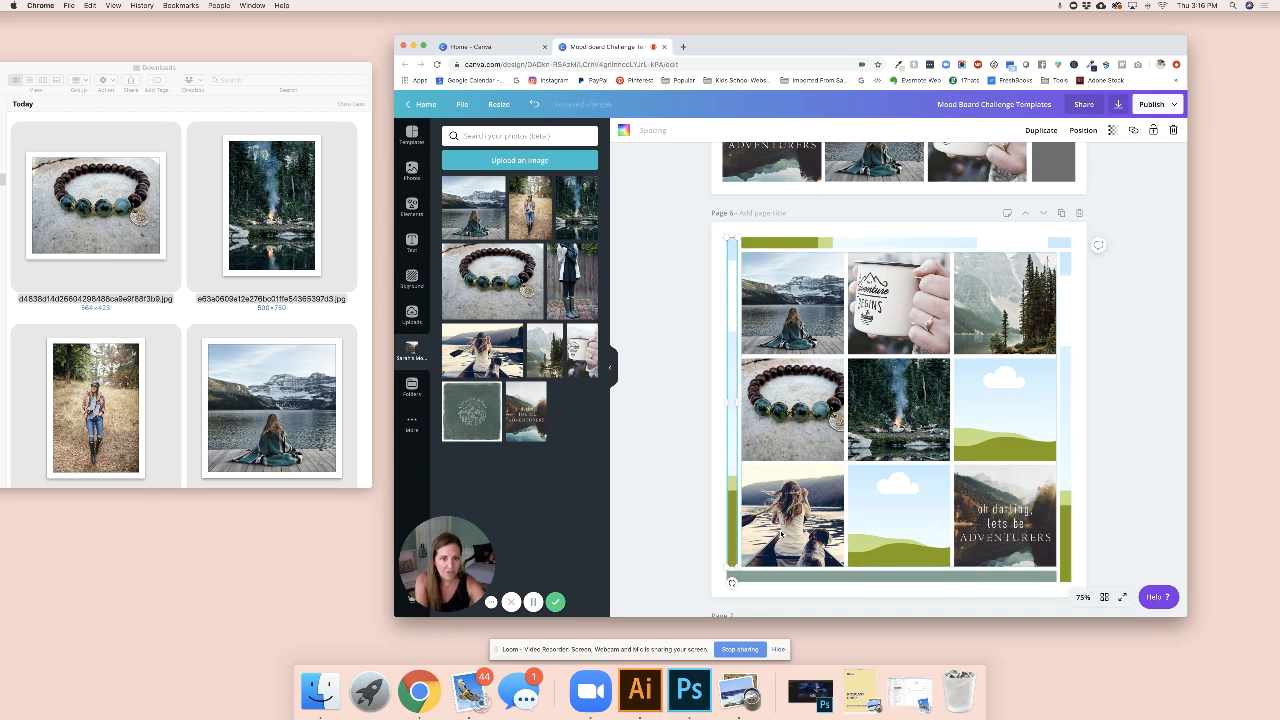
pyautogui.click(820, 582)
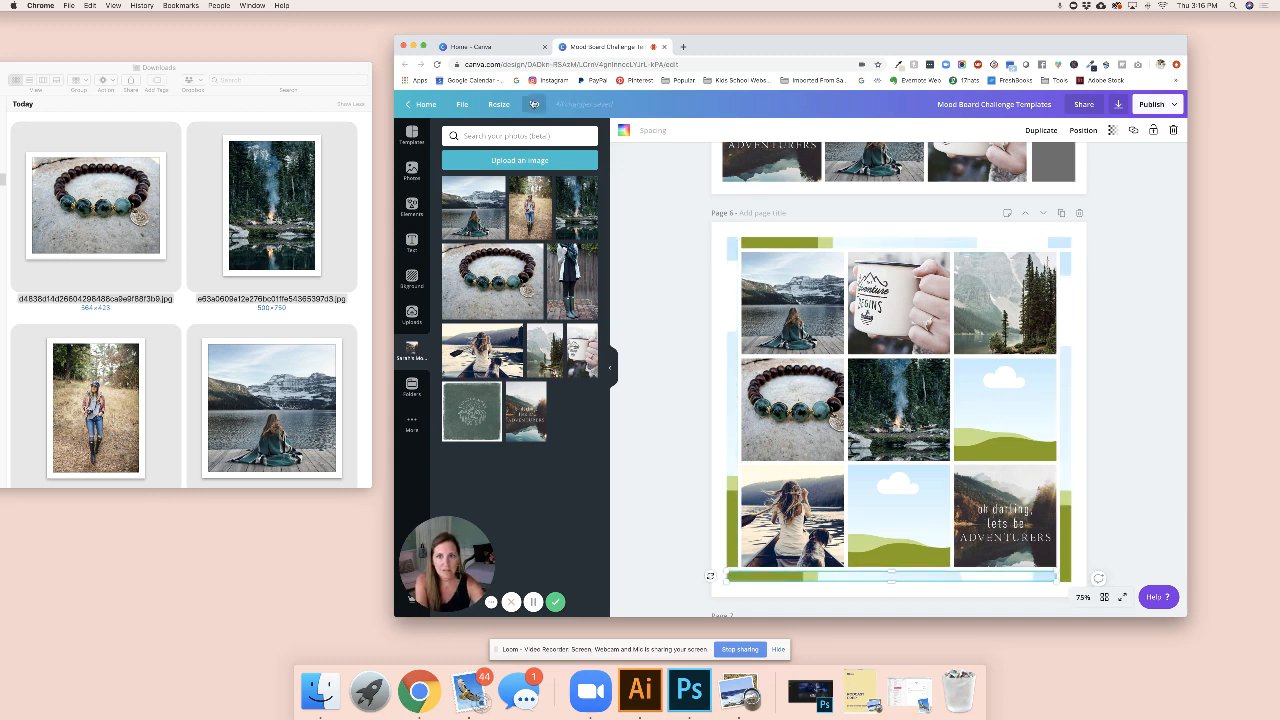
# Undo the four bar colour removals and the mountain lake photo placement on page 6.
pyautogui.click(534, 104)
pyautogui.click(534, 104)
pyautogui.click(534, 104)
pyautogui.click(534, 104)
pyautogui.click(534, 104)
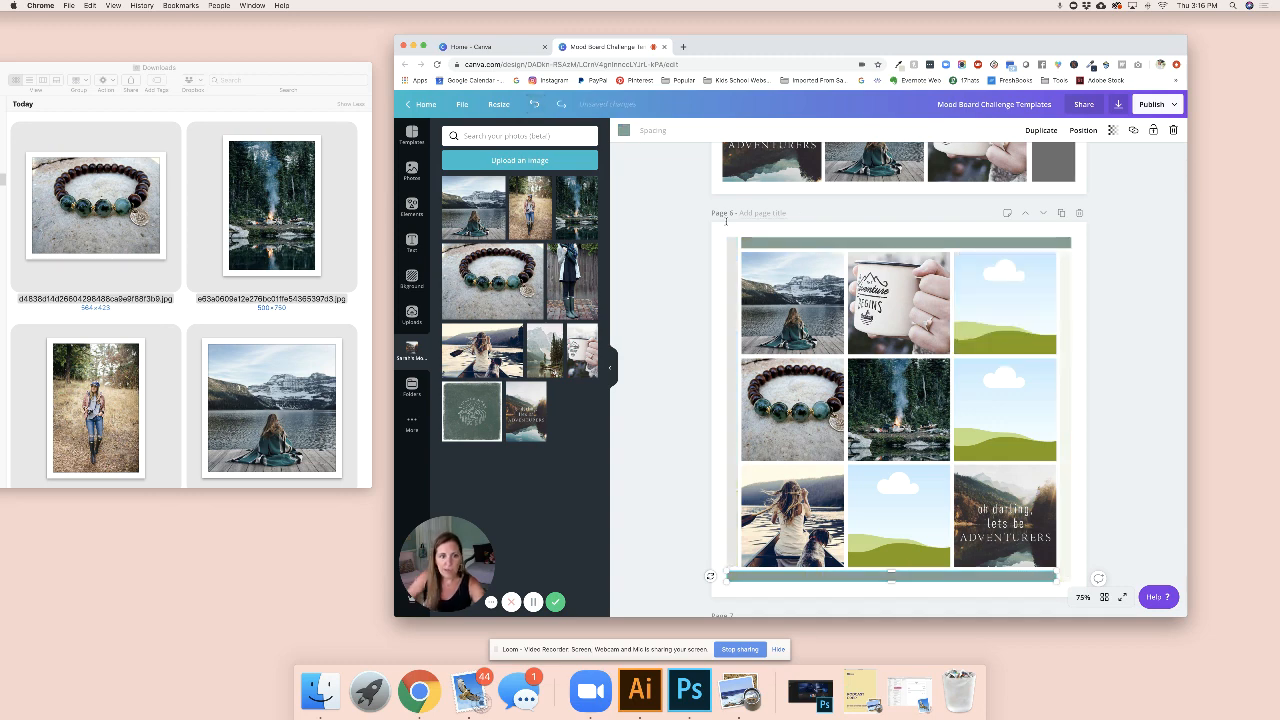
# Fill the remaining page 6 cells with the green emblem at middle right, the bracelet at bottom centre and the woman in boots at top right.
pyautogui.moveTo(475, 427); pyautogui.dragTo(1024, 387)
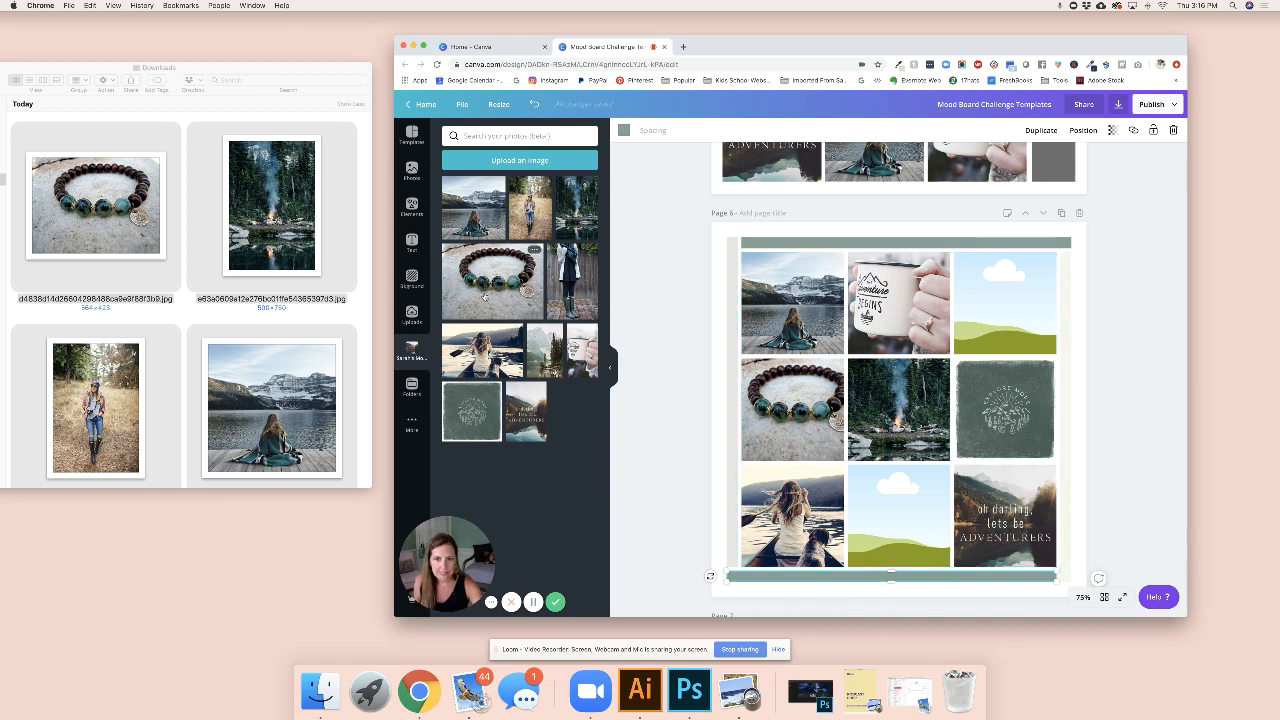
pyautogui.moveTo(500, 300); pyautogui.dragTo(887, 507)
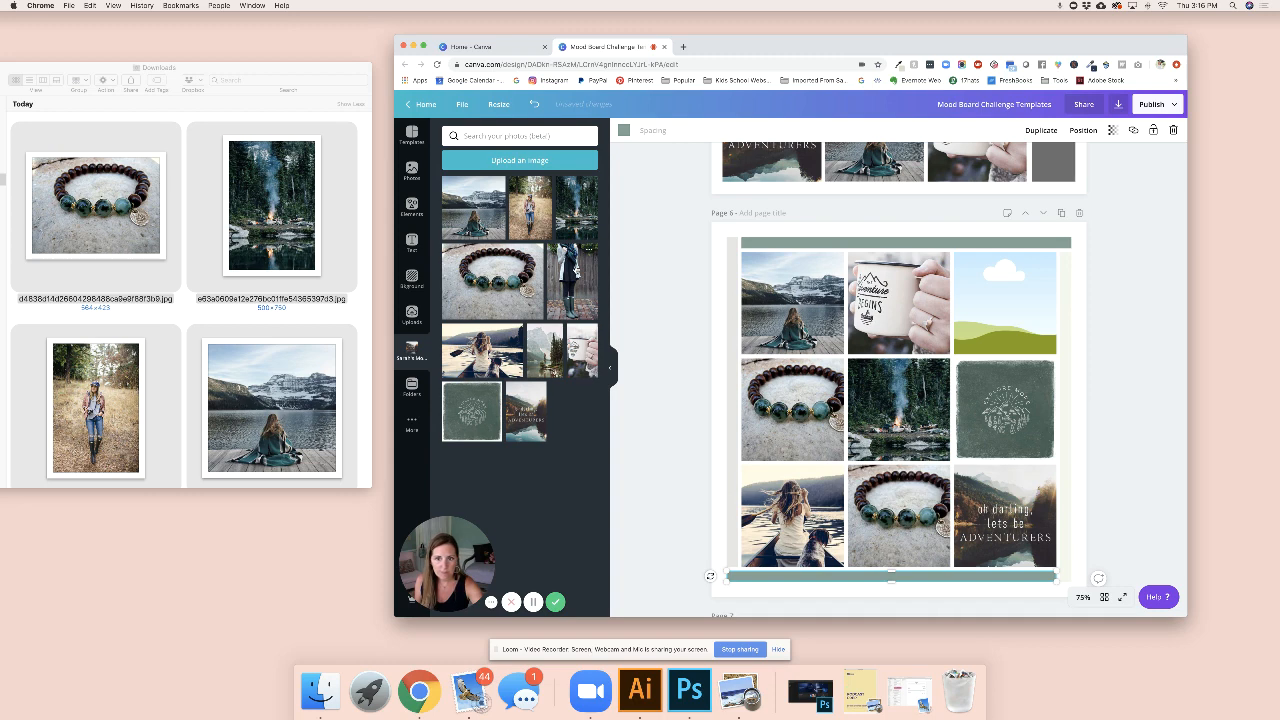
pyautogui.moveTo(572, 281); pyautogui.dragTo(1016, 273)
# Reposition the photo inside the page 6 grid's top-right cell to frame the woman's legs and green boots.
pyautogui.doubleClick(1012, 304)
pyautogui.click(636, 130)
pyautogui.click(1124, 403)
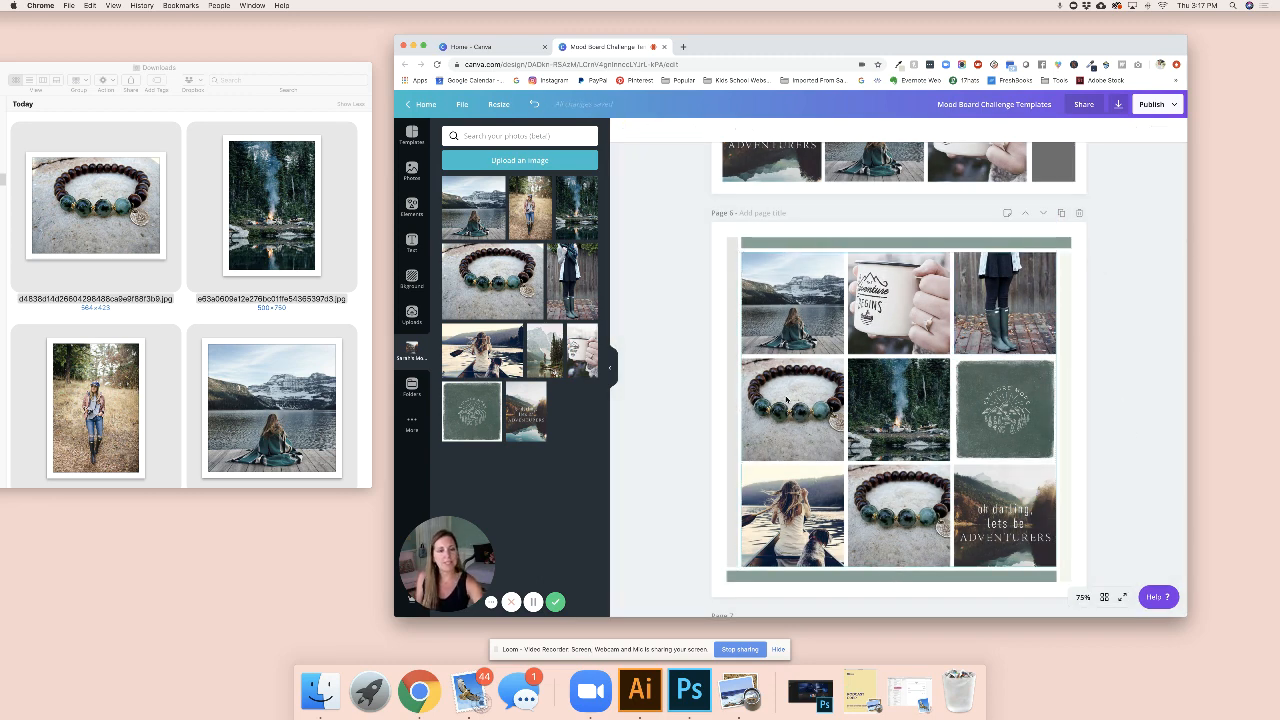
# Review the filled mood boards on pages 5 and 6 and compare them with the other grid templates through page 8.
pyautogui.scroll(5, 957, 378)
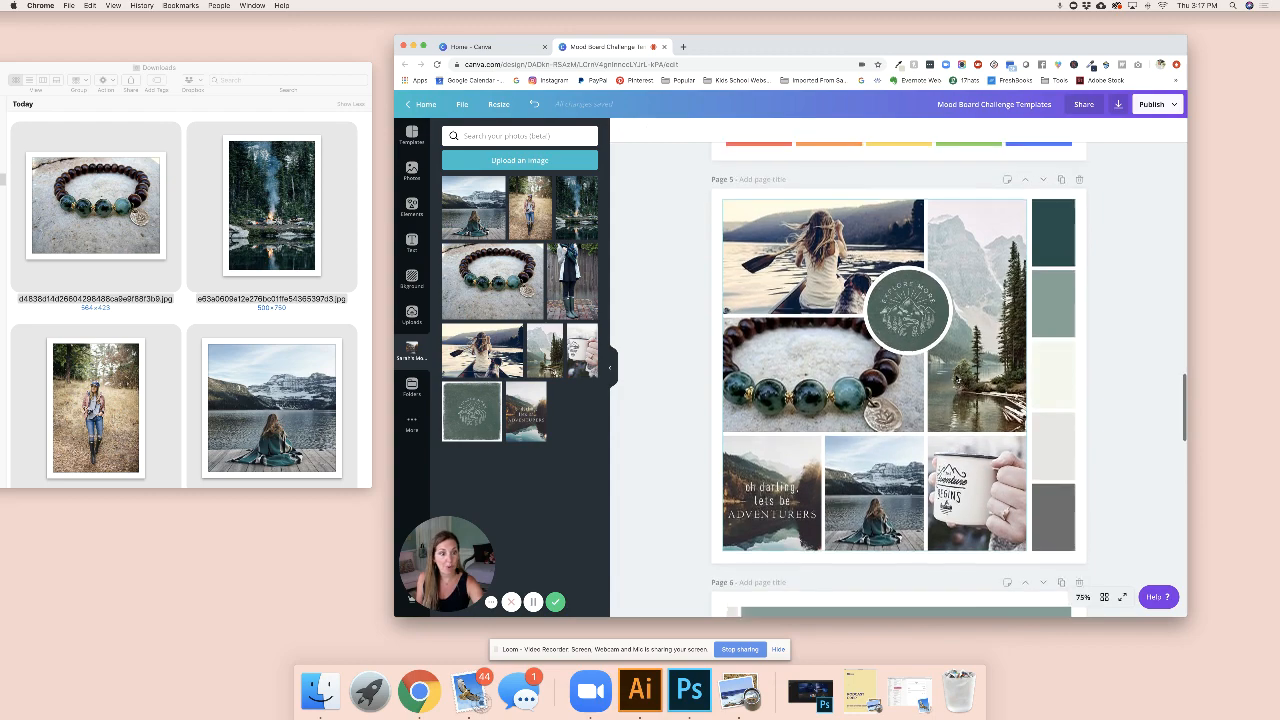
pyautogui.scroll(-8, 957, 378)
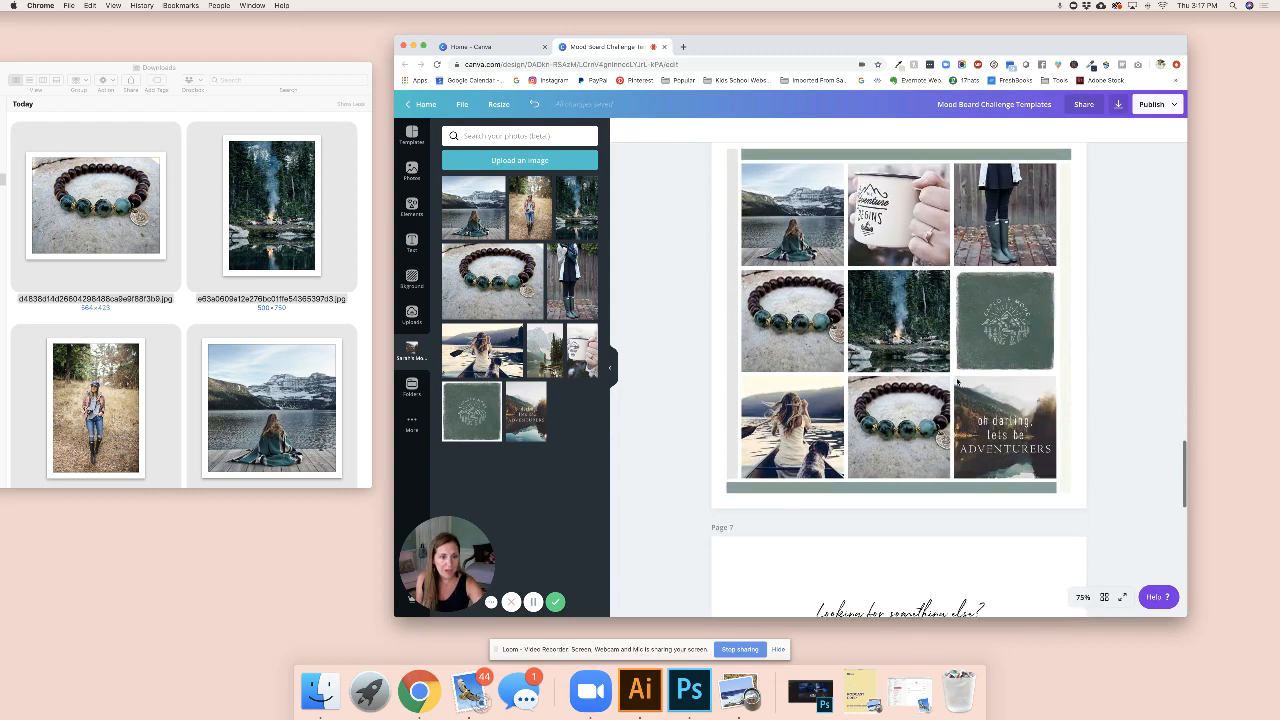
pyautogui.scroll(1, 957, 381)
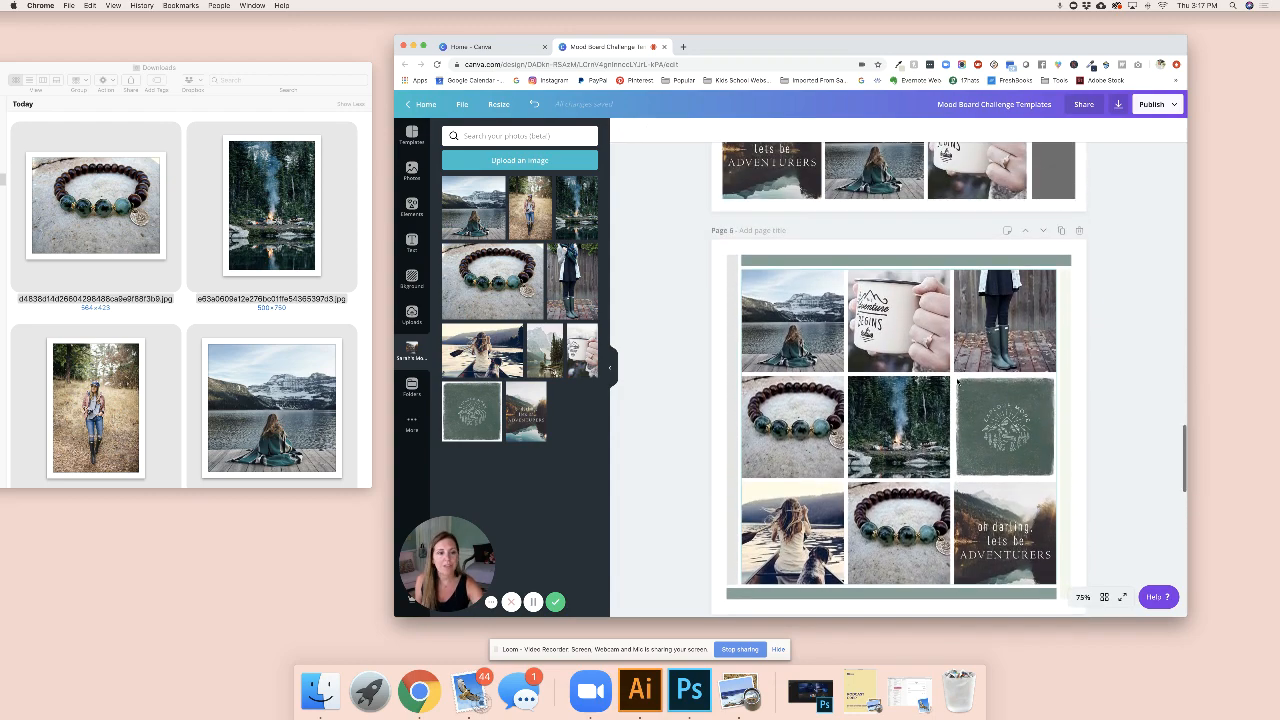
pyautogui.scroll(15, 957, 381)
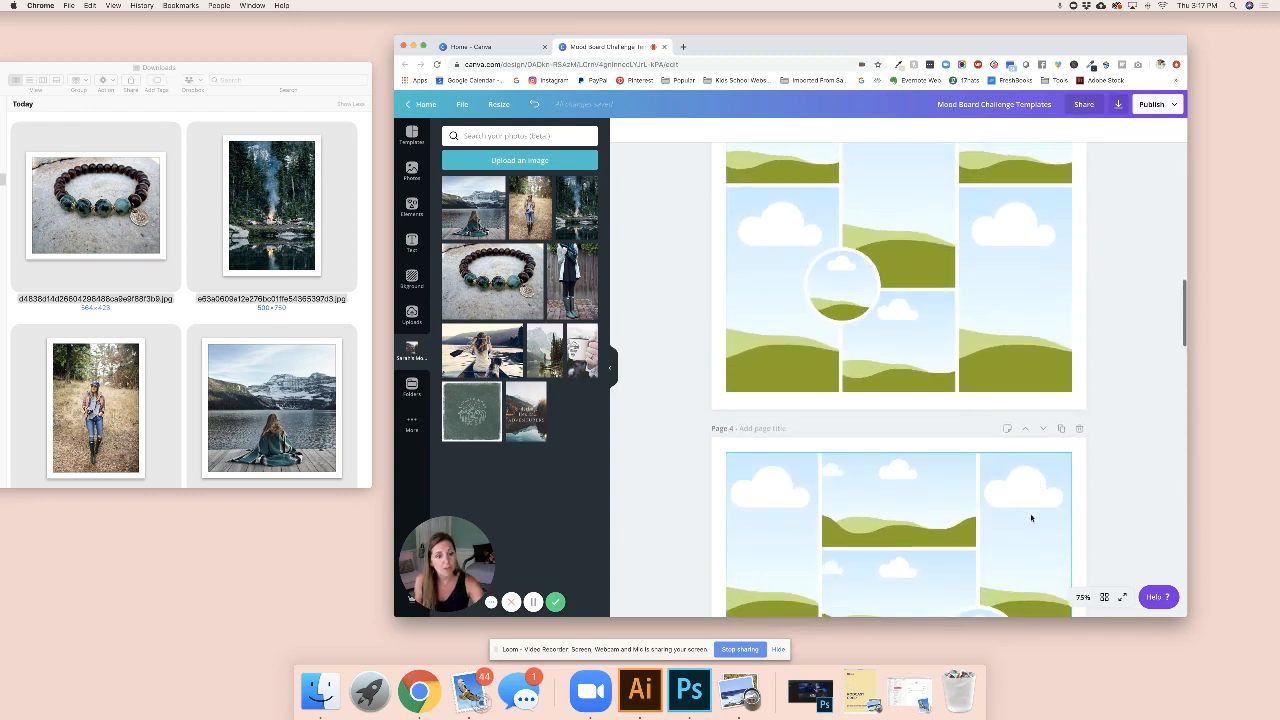
pyautogui.scroll(-4, 1031, 517)
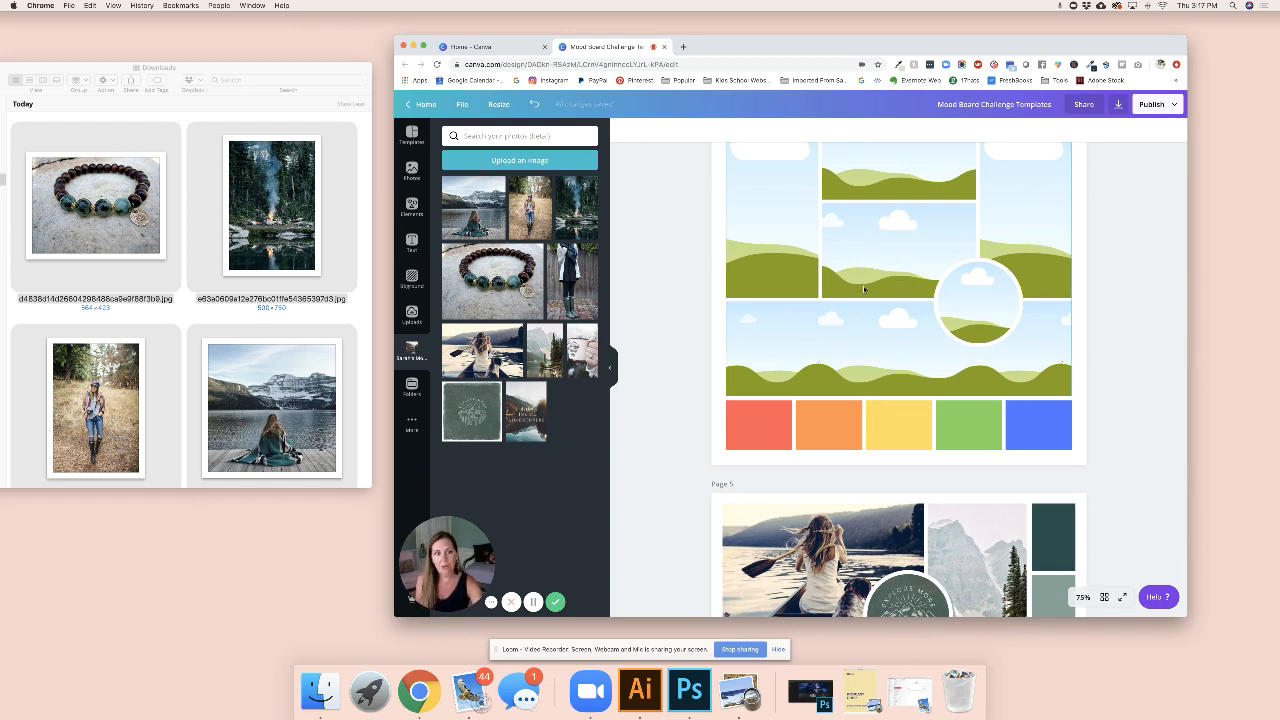
pyautogui.scroll(5, 864, 290)
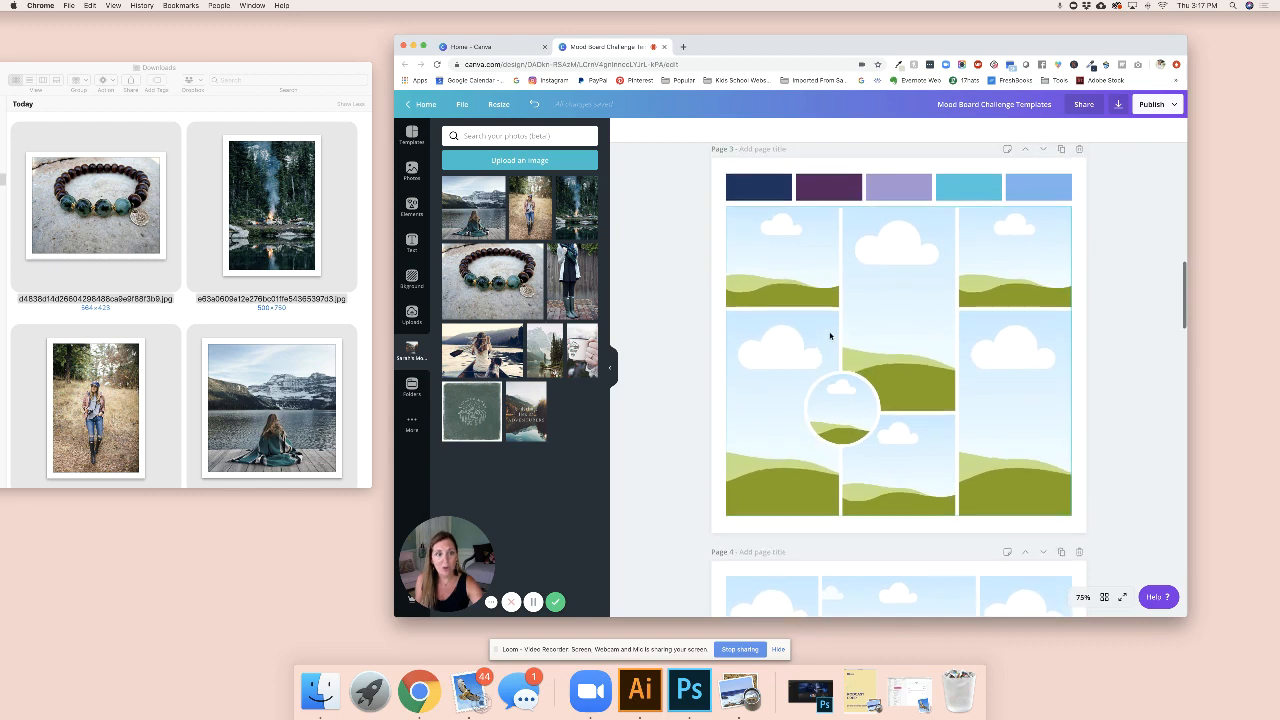
pyautogui.scroll(-5, 897, 334)
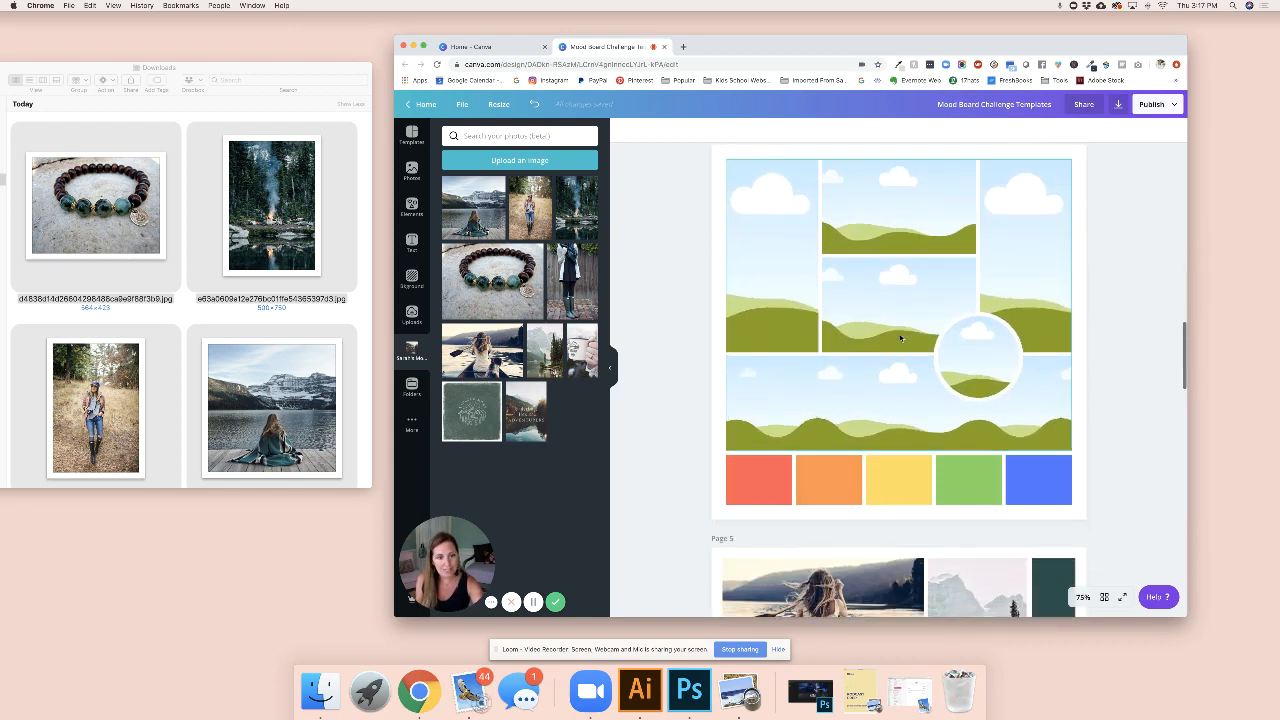
pyautogui.scroll(-5, 900, 338)
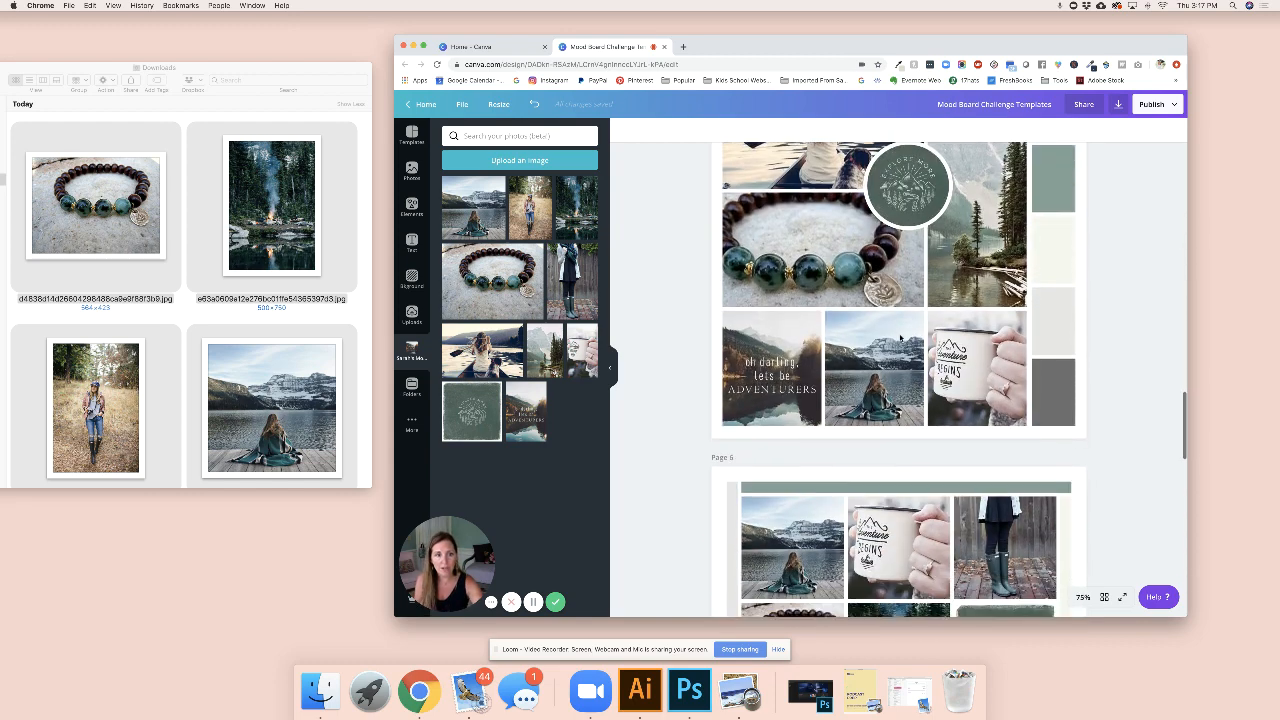
pyautogui.scroll(-5, 901, 337)
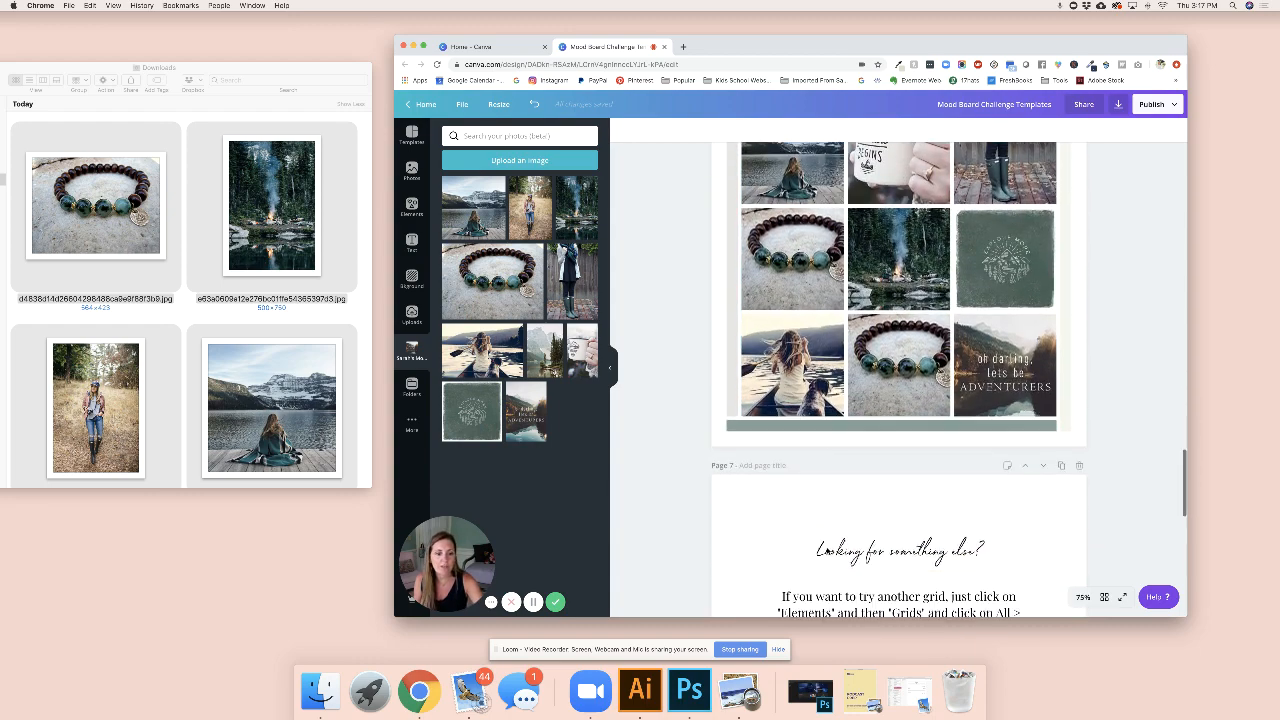
pyautogui.scroll(-6, 893, 587)
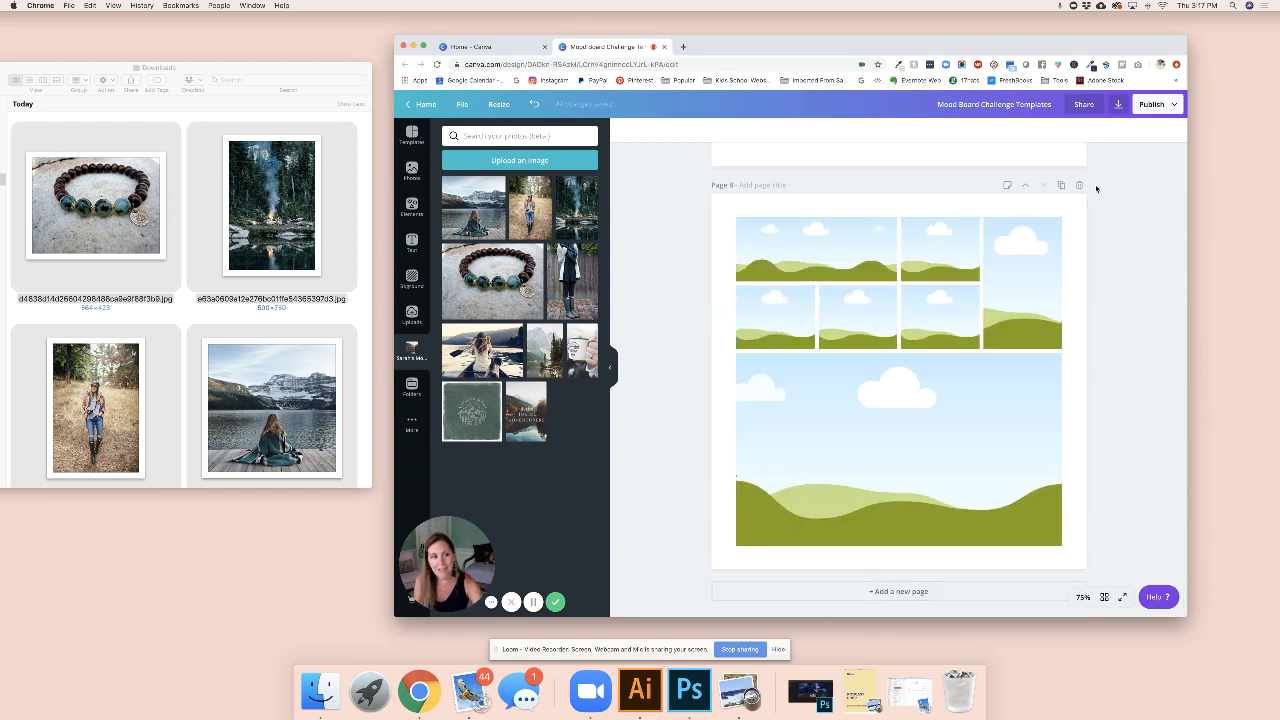
# Download only page 5 of the design as a PNG.
pyautogui.scroll(6, 1152, 230)
pyautogui.scroll(6, 1151, 232)
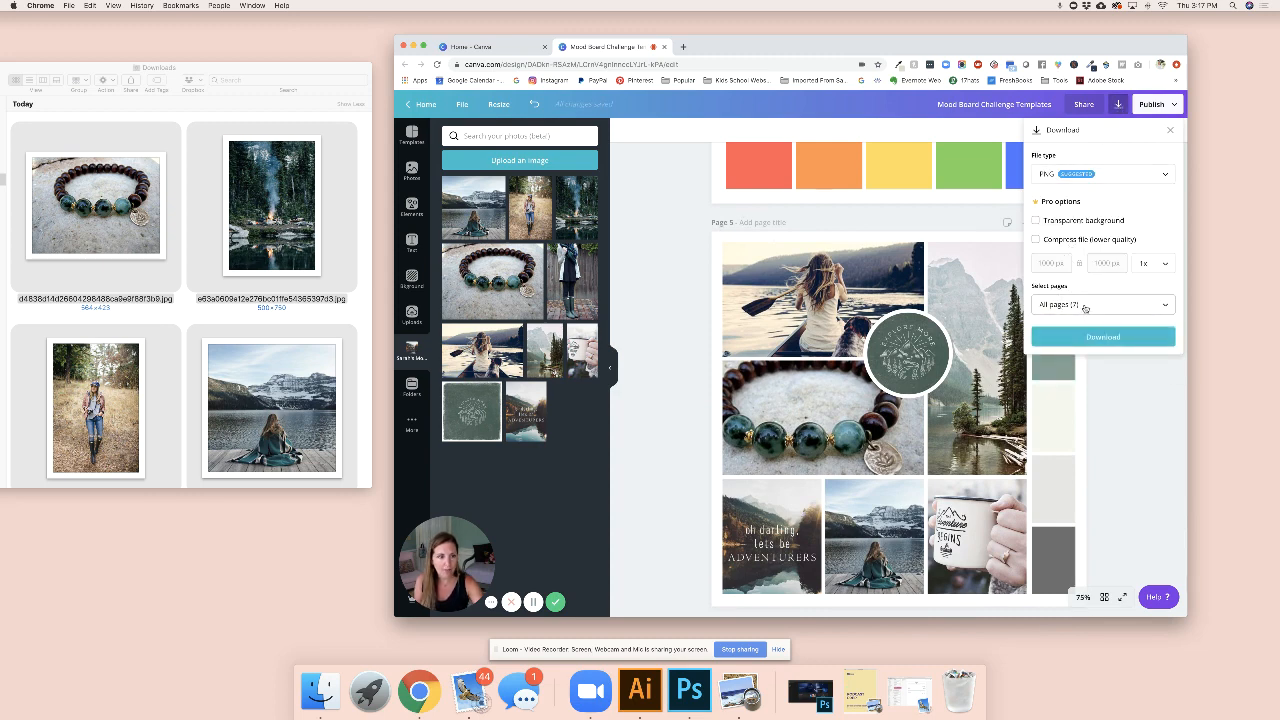
pyautogui.click(1086, 304)
pyautogui.scroll(-2, 1099, 390)
pyautogui.click(1099, 392)
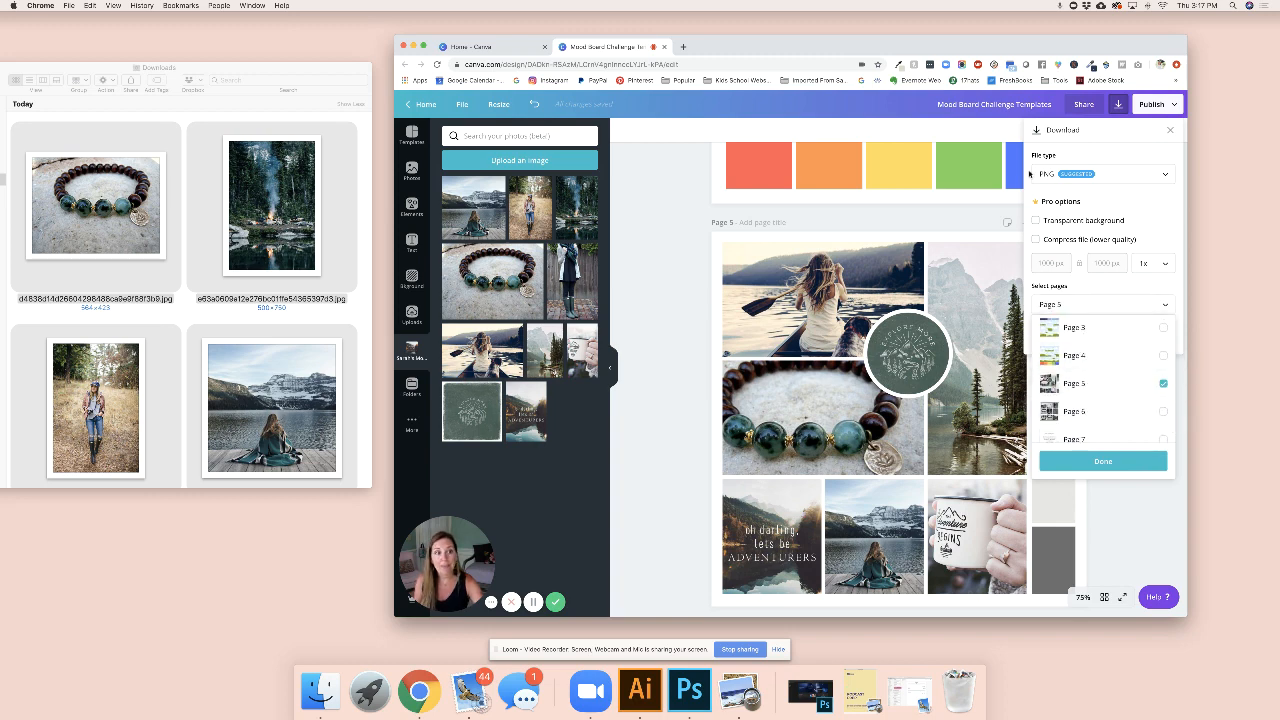
pyautogui.click(1133, 461)
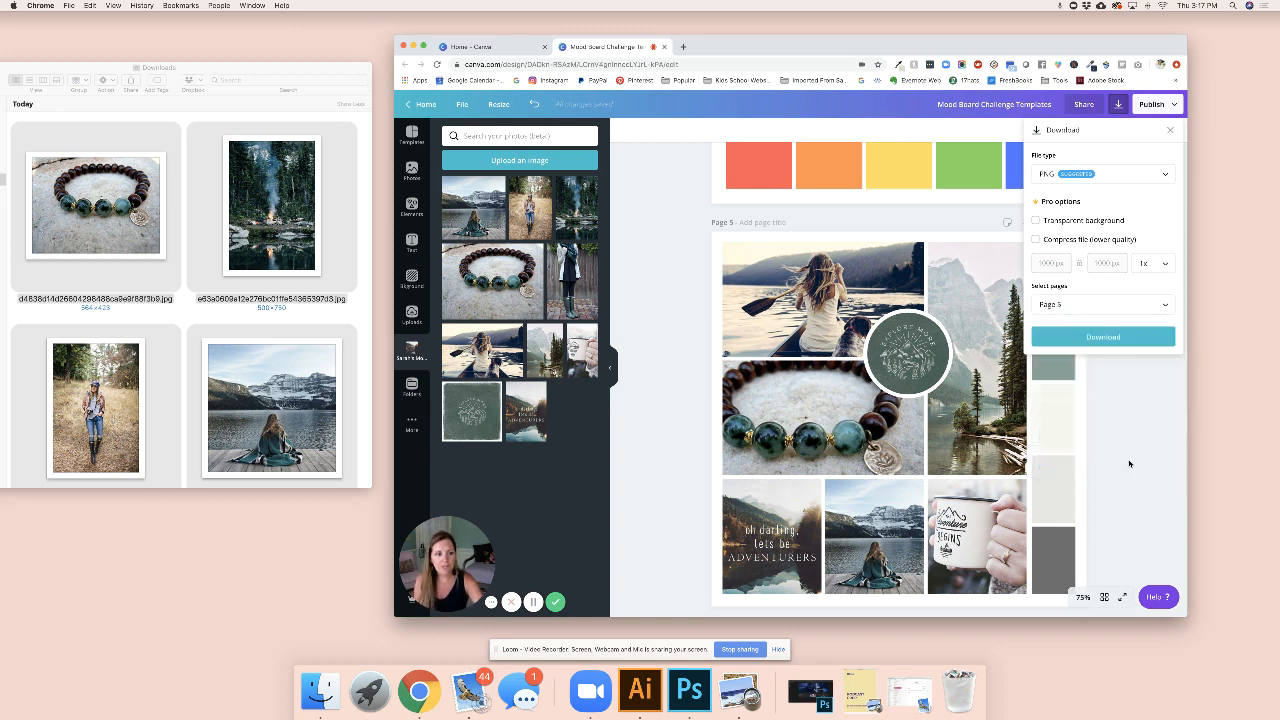
pyautogui.click(1089, 339)
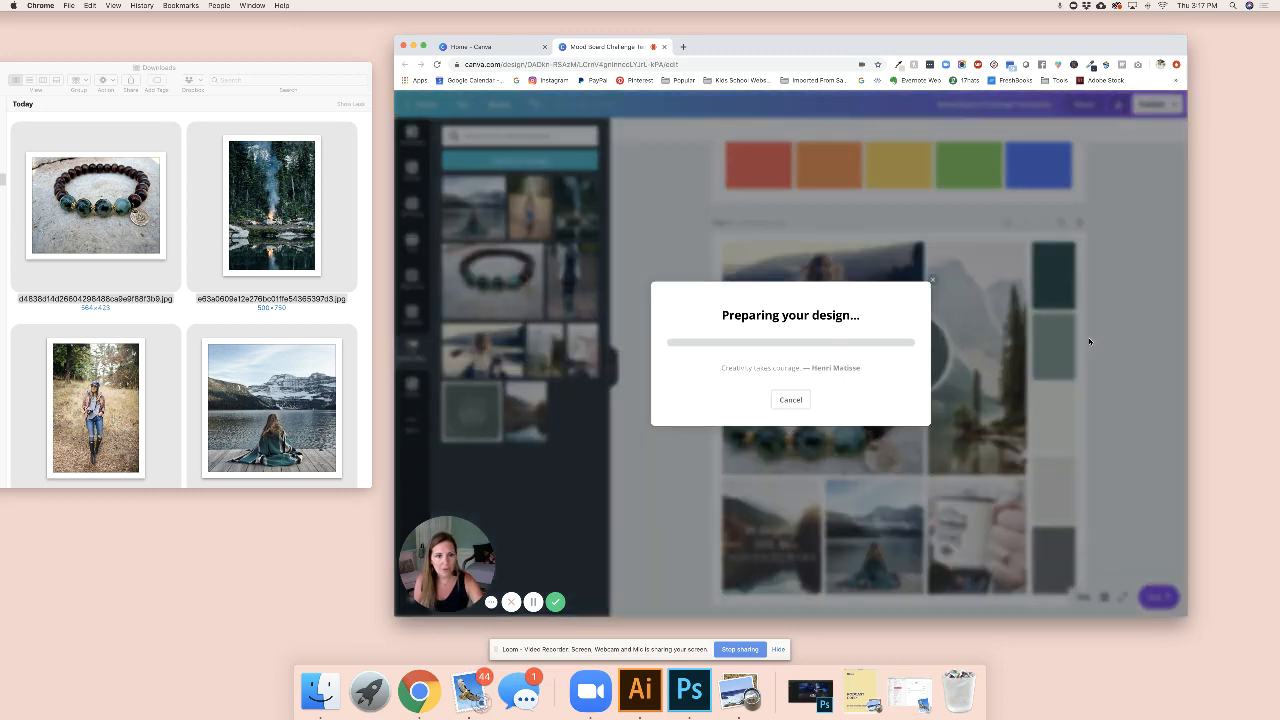